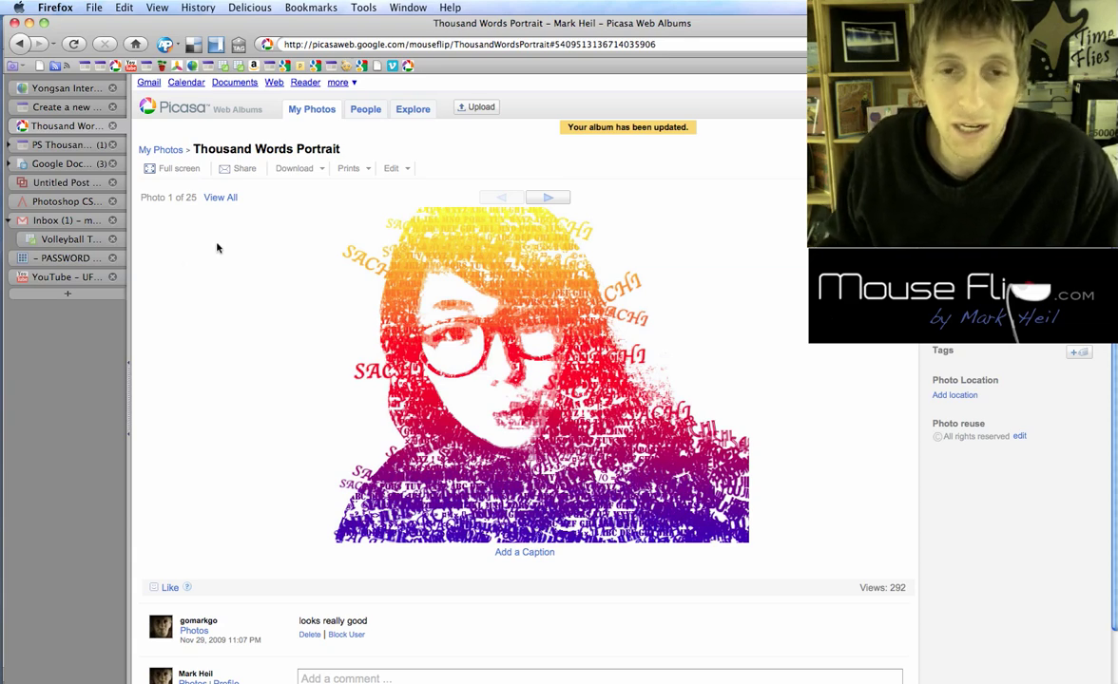
# Switch from the finished Picasa portrait example to the blank Photoshop document.
pyautogui.press('super+Tab')
pyautogui.press('super+Tab')
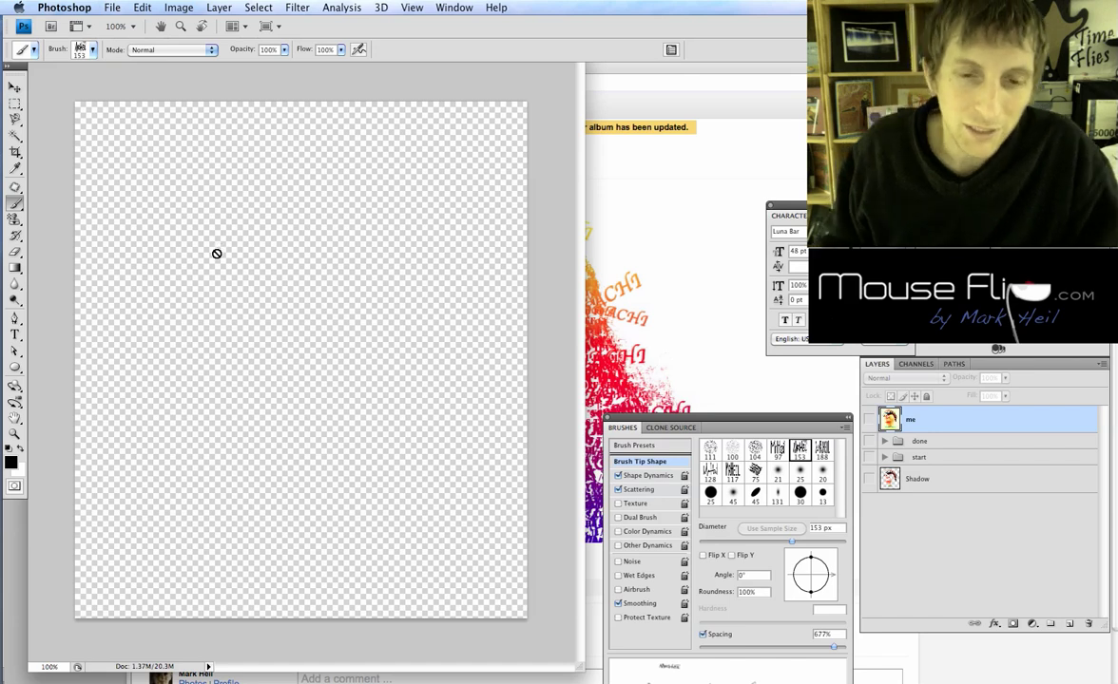
# Widen the thous.psd window, pick the Move tool, and reveal the desktop.
pyautogui.moveTo(582, 669); pyautogui.dragTo(728, 670)
pyautogui.press('v')
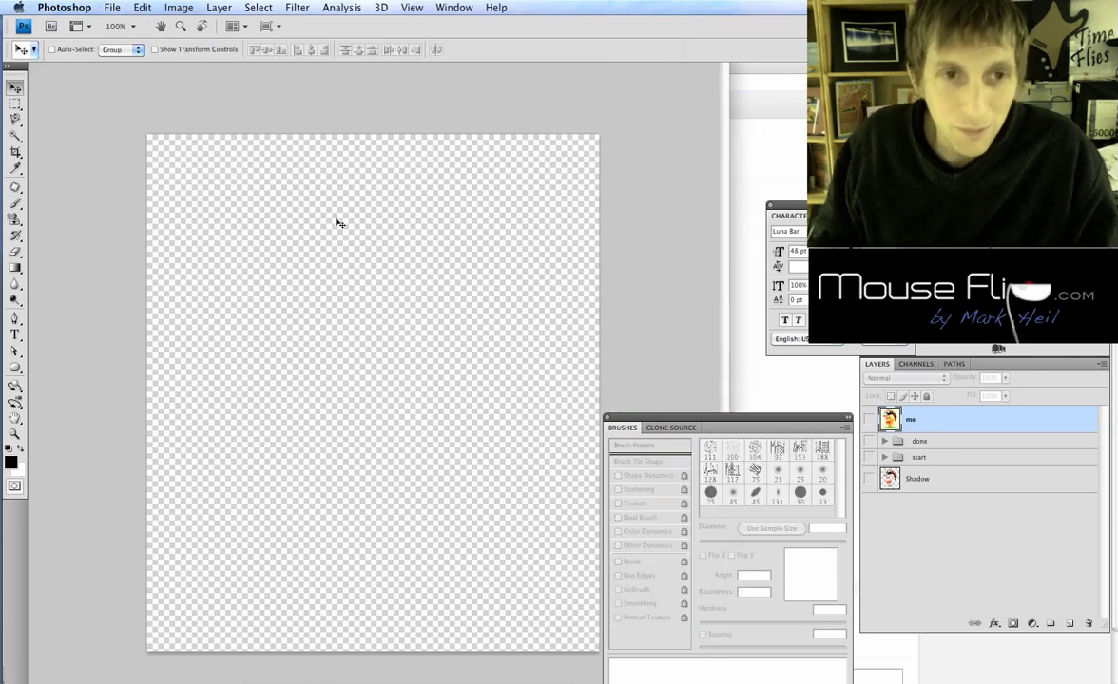
pyautogui.press('F11')
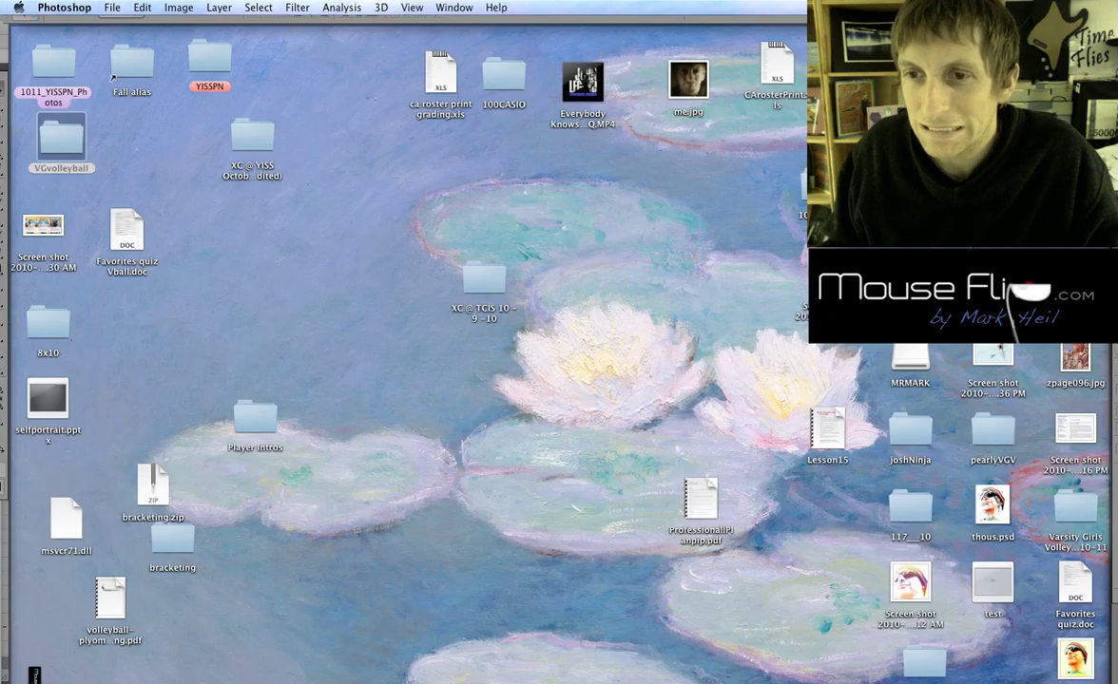
# Quick Look the desktop surfing screenshot in Finder, then return to Photoshop.
pyautogui.click(1012, 350)
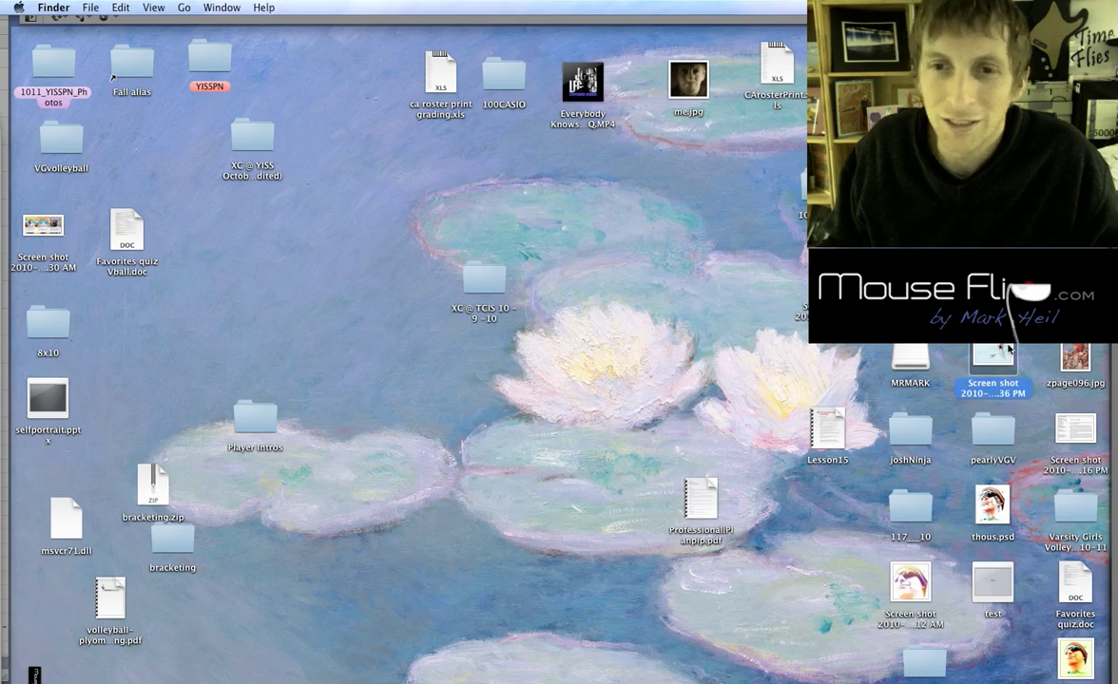
pyautogui.press('space')
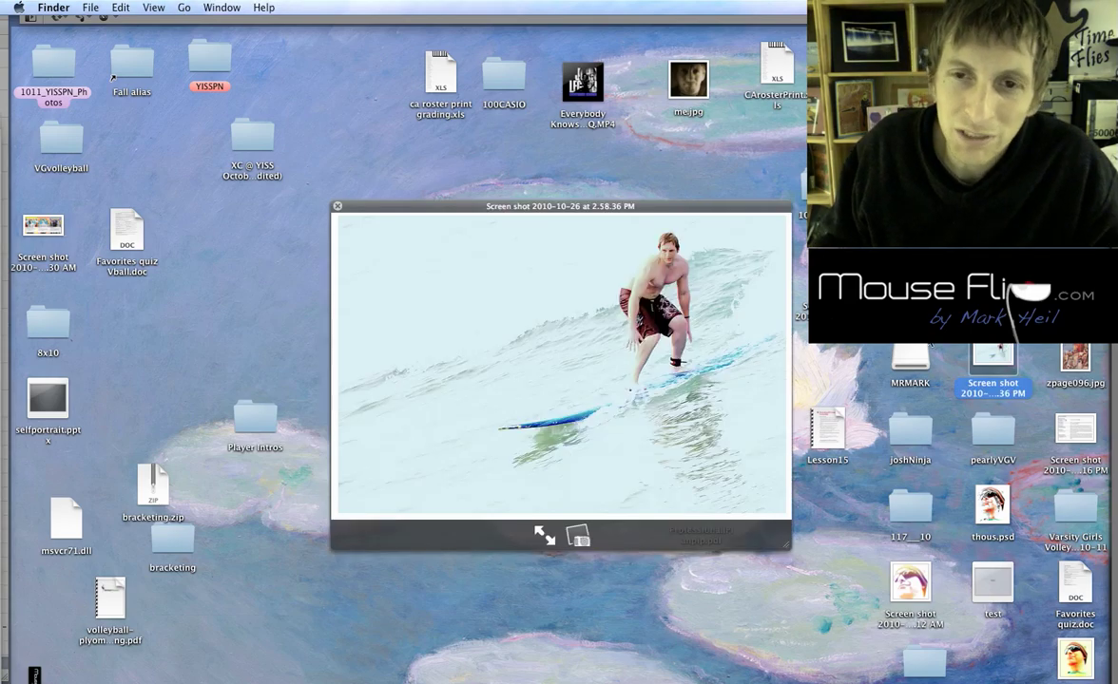
pyautogui.press('space')
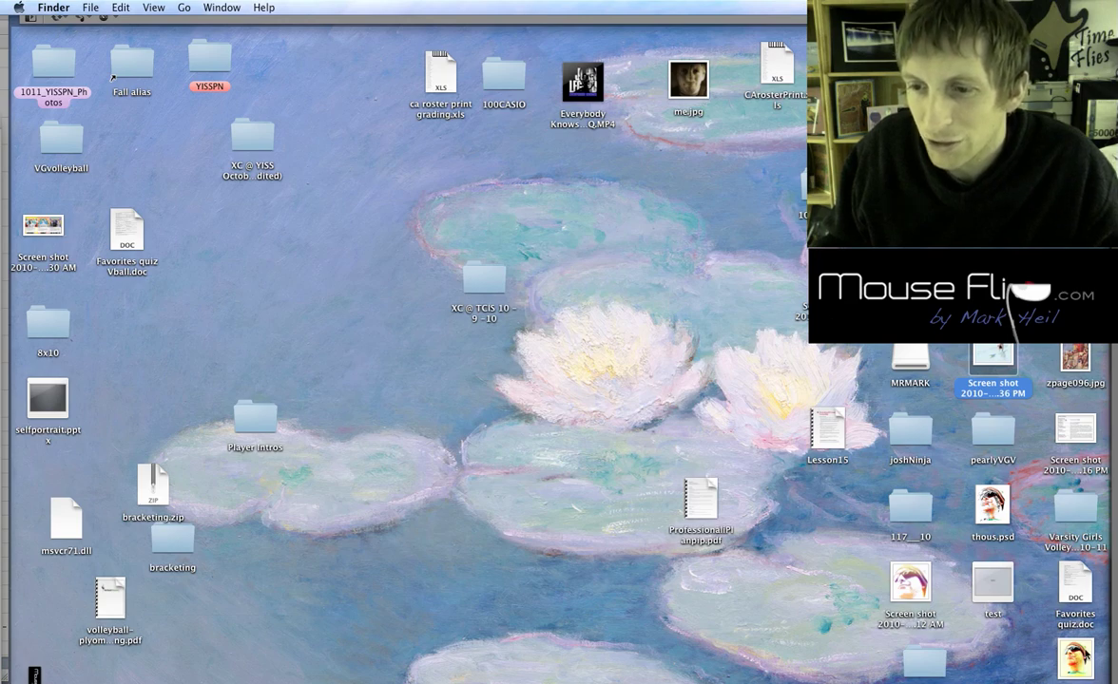
pyautogui.press('F11')
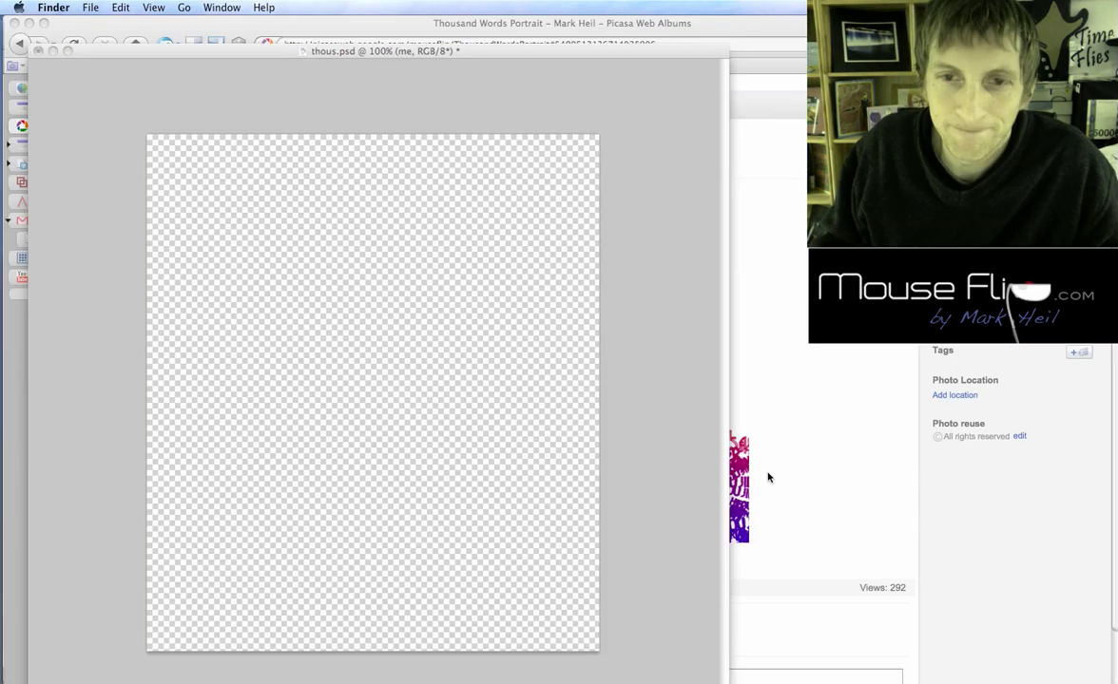
pyautogui.click(404, 297)
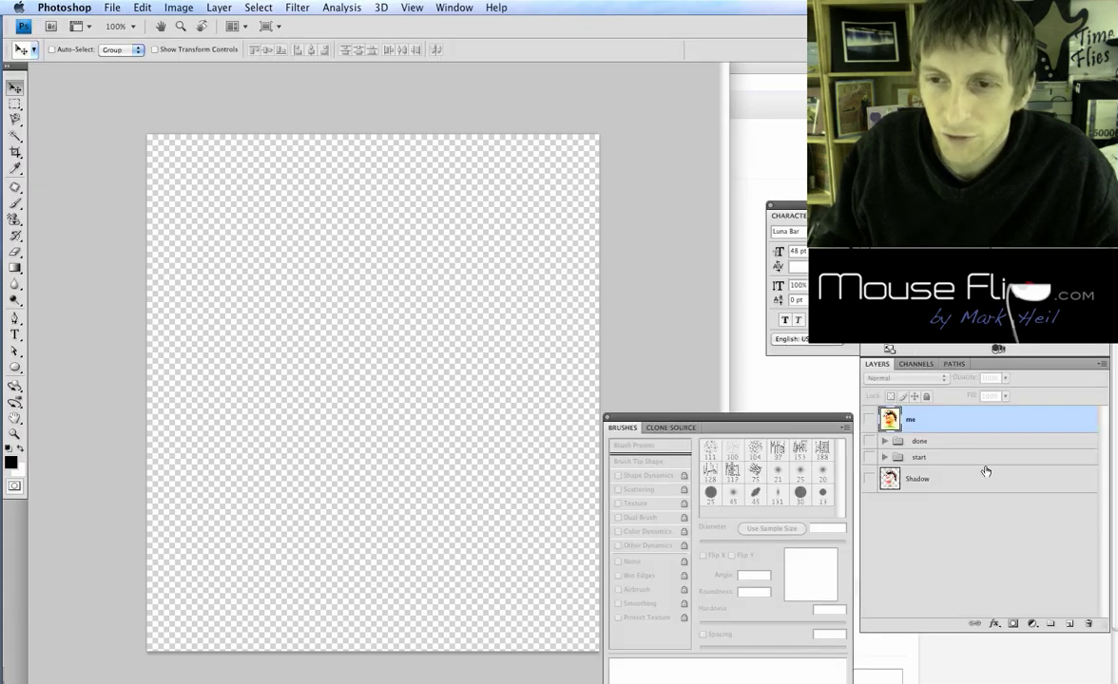
# Show the 'me' photo and select its Shadows with Select > Color Range.
pyautogui.click(868, 419)
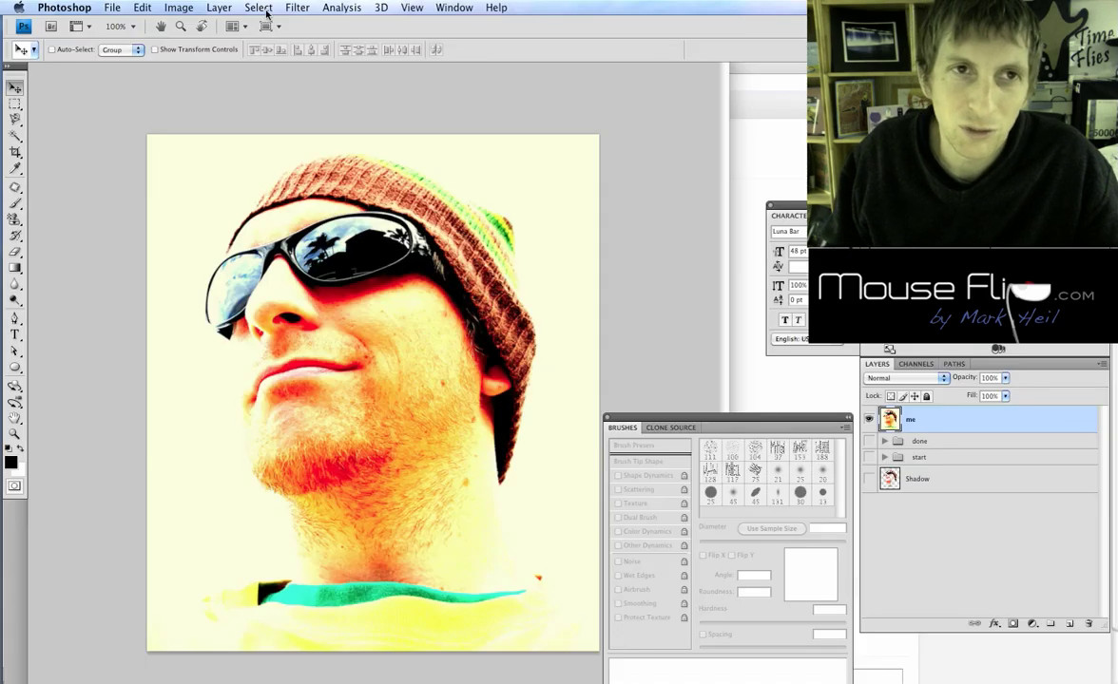
pyautogui.click(253, 8)
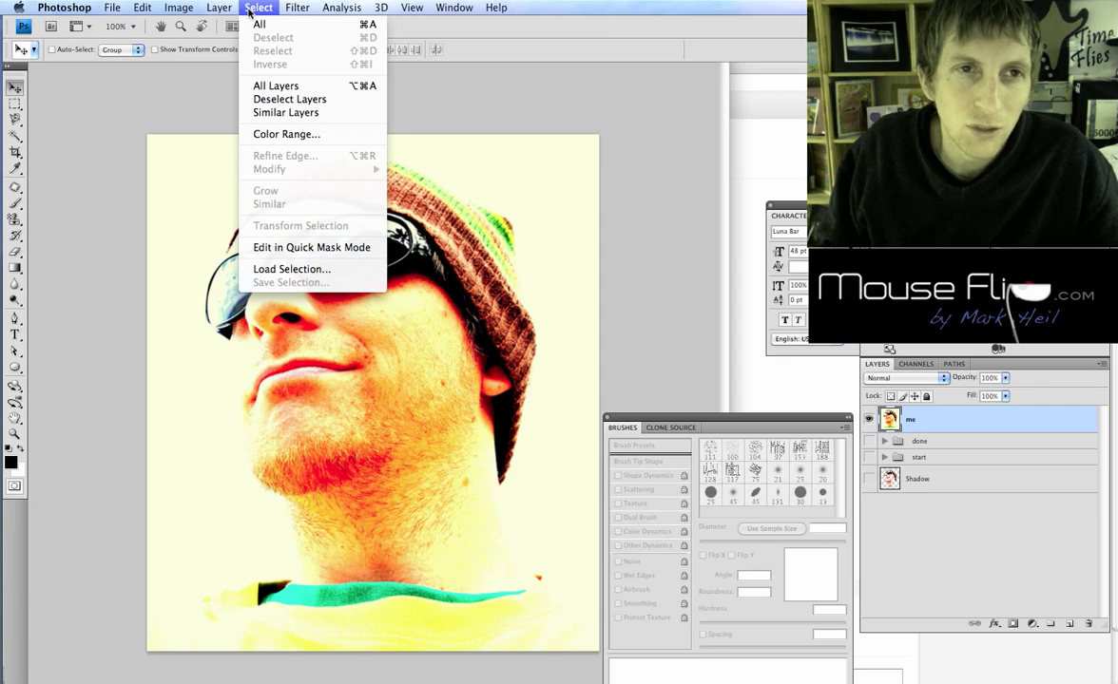
pyautogui.click(272, 134)
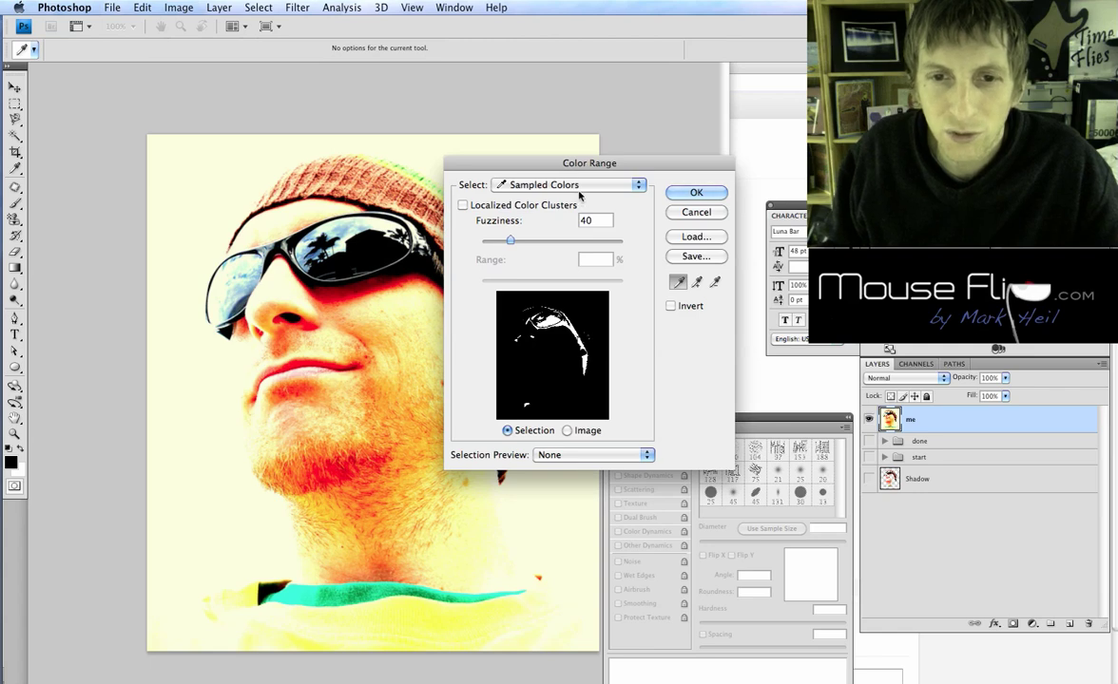
pyautogui.click(581, 189)
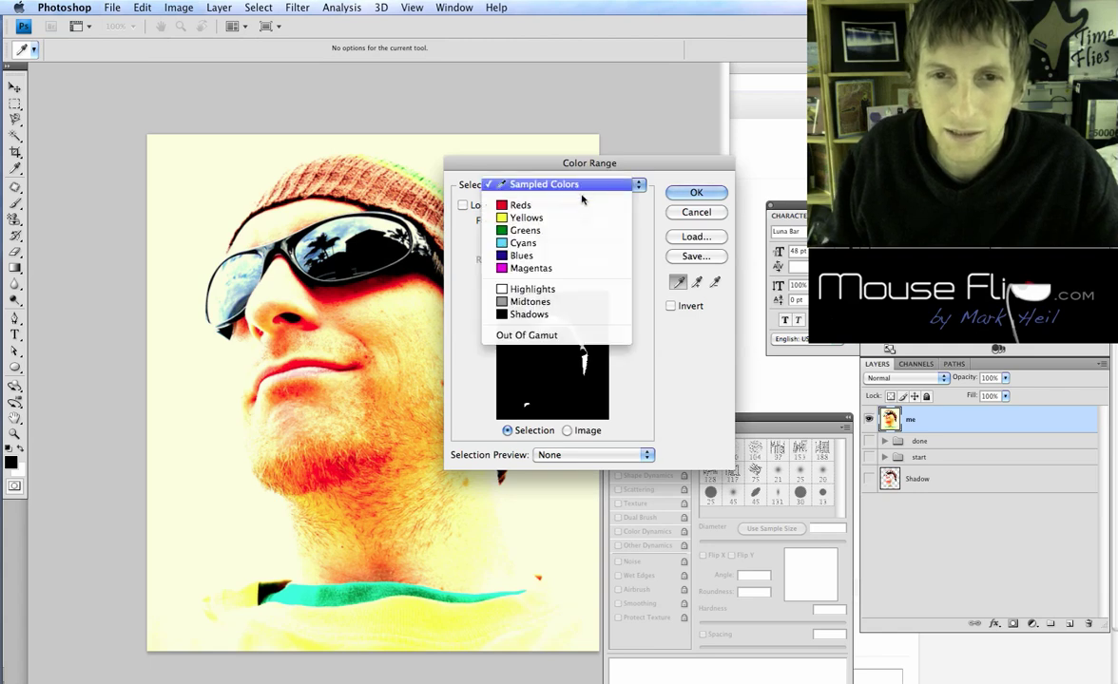
pyautogui.click(551, 316)
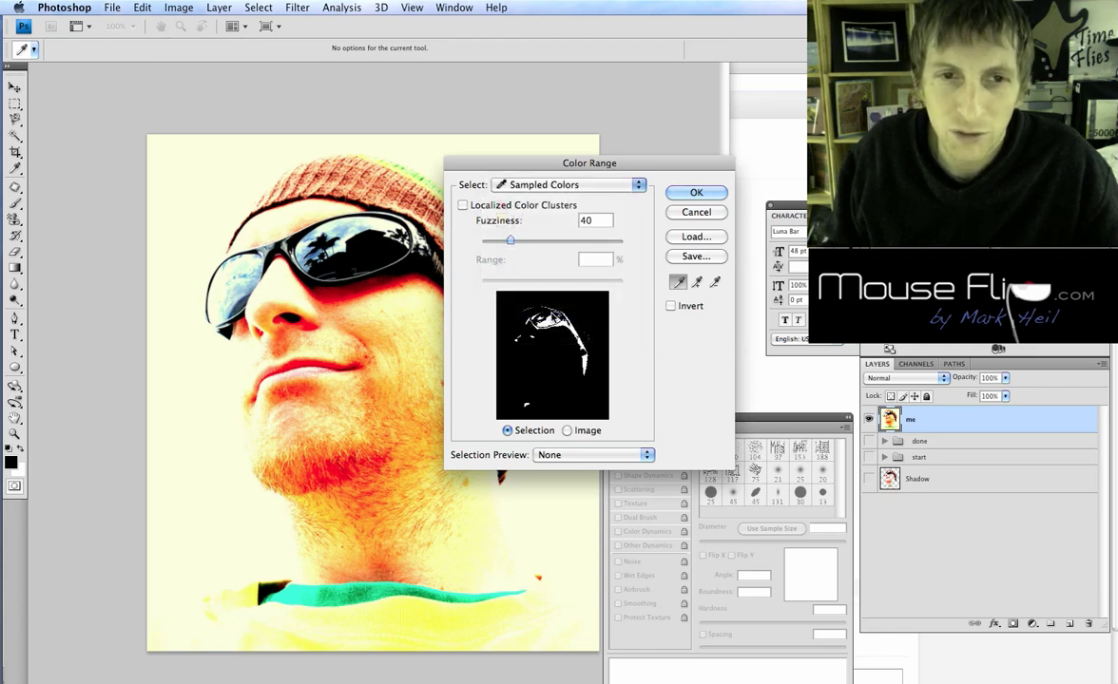
pyautogui.click(691, 193)
pyautogui.press('v')
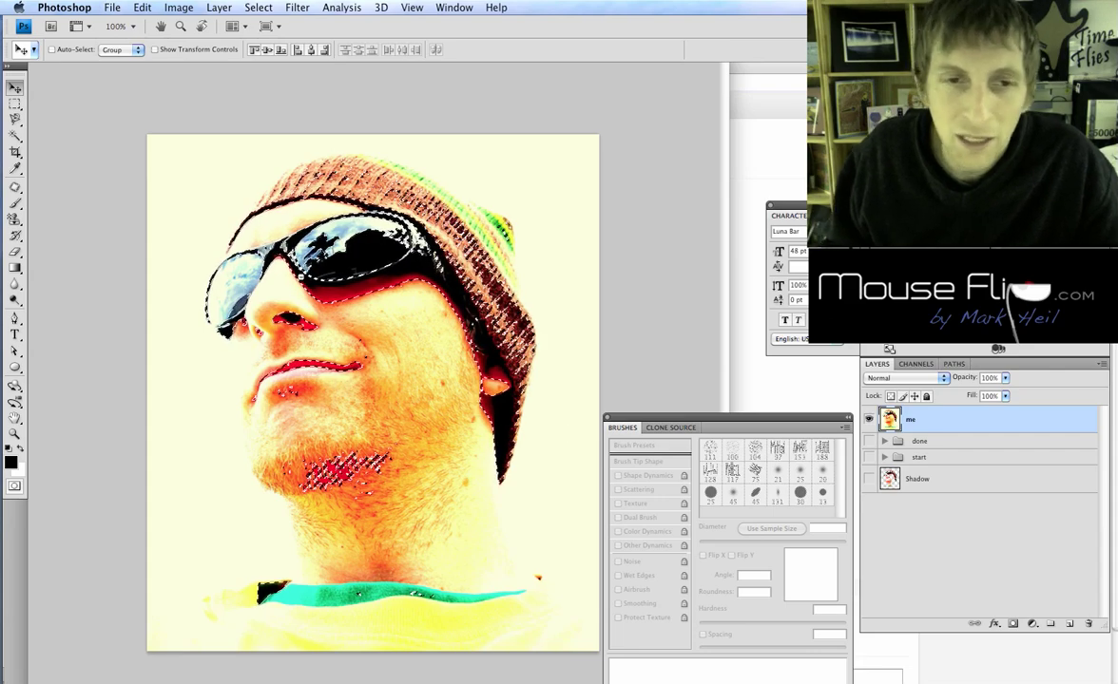
# Fill a new Layer 9 from the shadows selection, deselect, and check it against 'me'.
pyautogui.click(1070, 625)
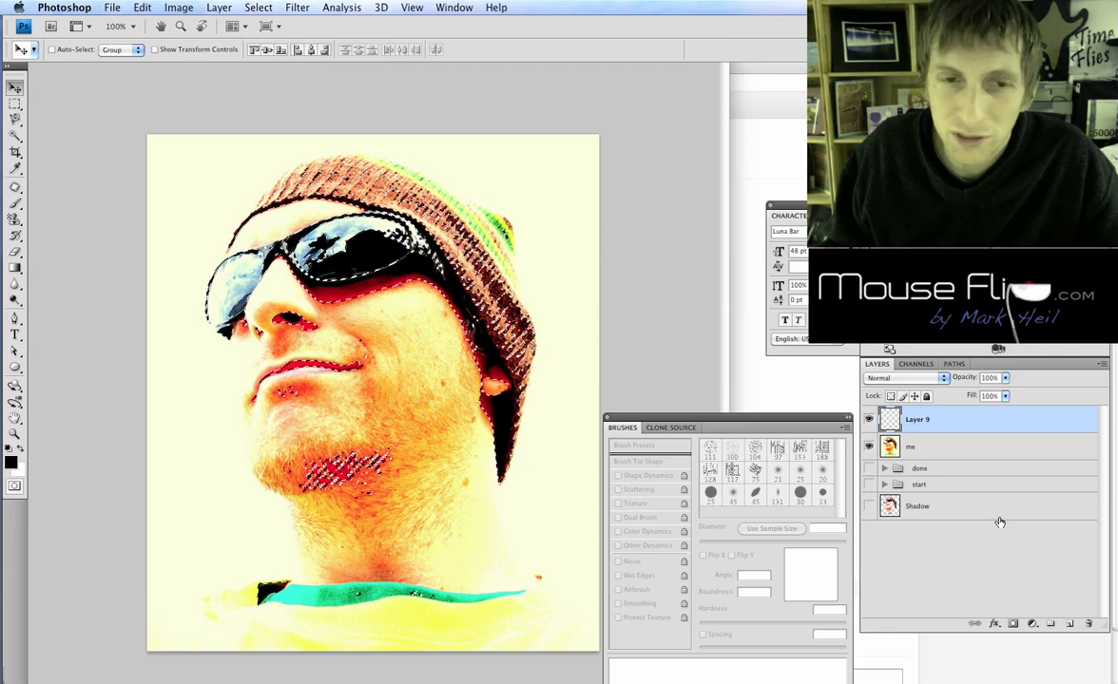
pyautogui.hotkey('alt', 'BackSpace')
pyautogui.hotkey('ctrl', 'd')
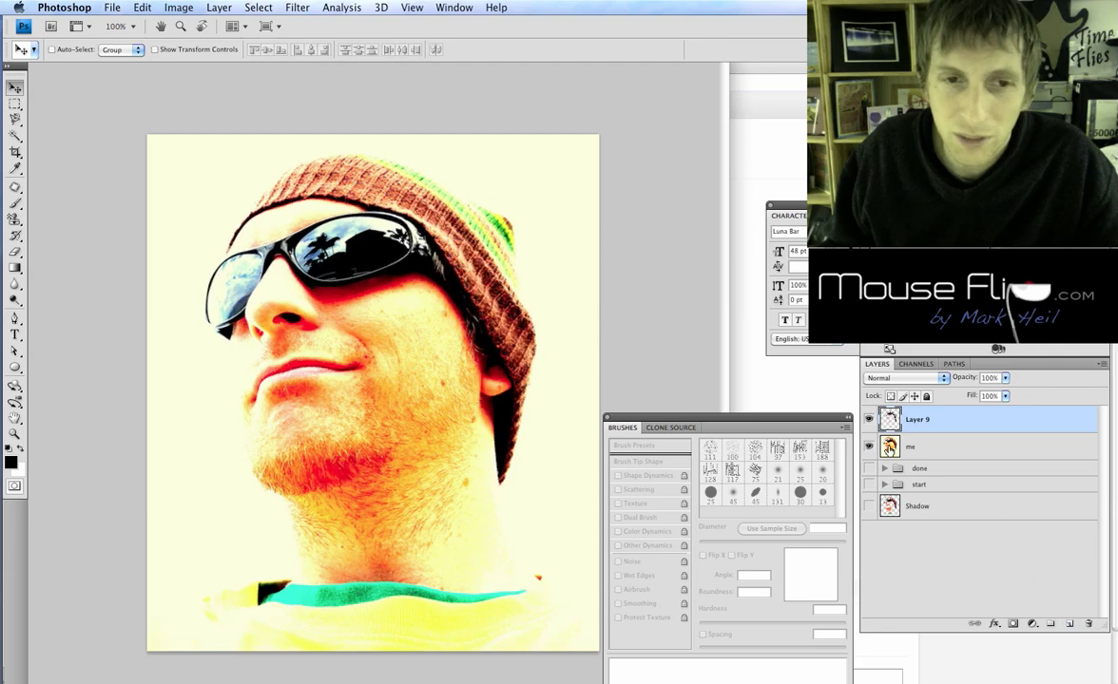
pyautogui.click(869, 448)
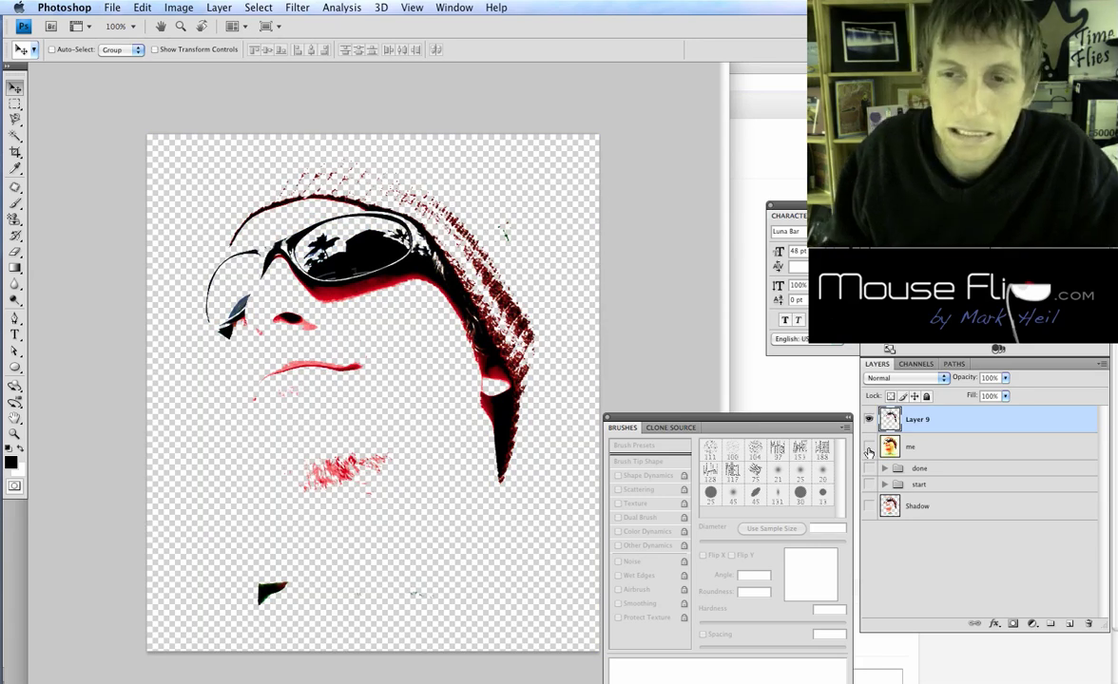
pyautogui.click(868, 447)
pyautogui.click(926, 448)
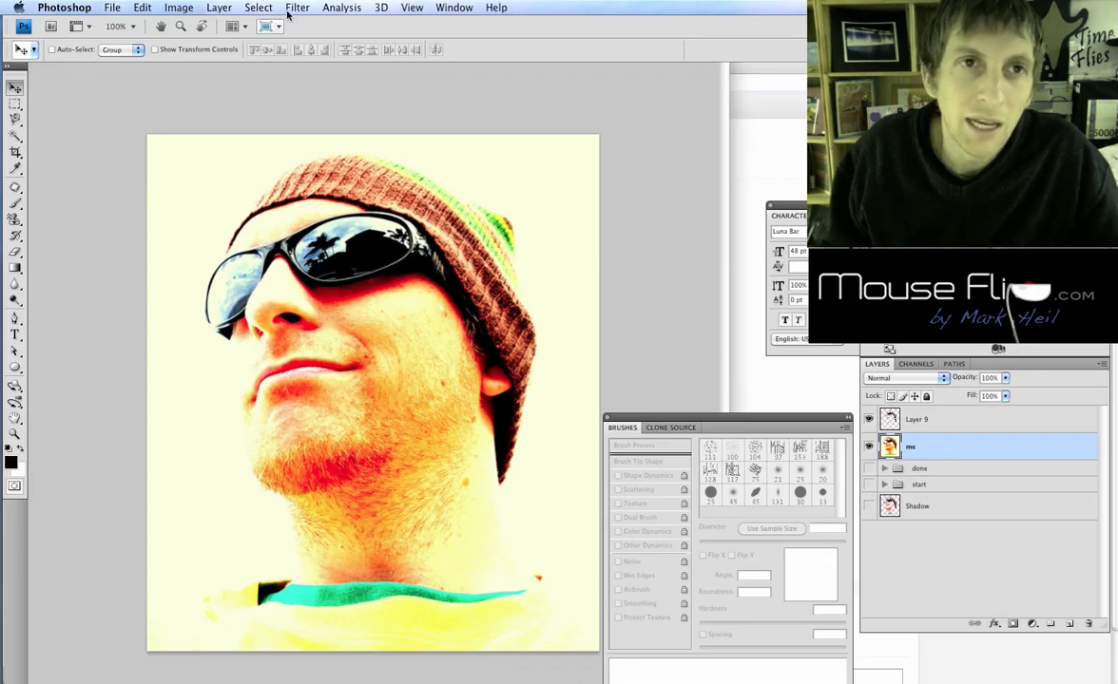
# Select the photo's Midtones with Select > Color Range.
pyautogui.click(258, 7)
pyautogui.click(275, 132)
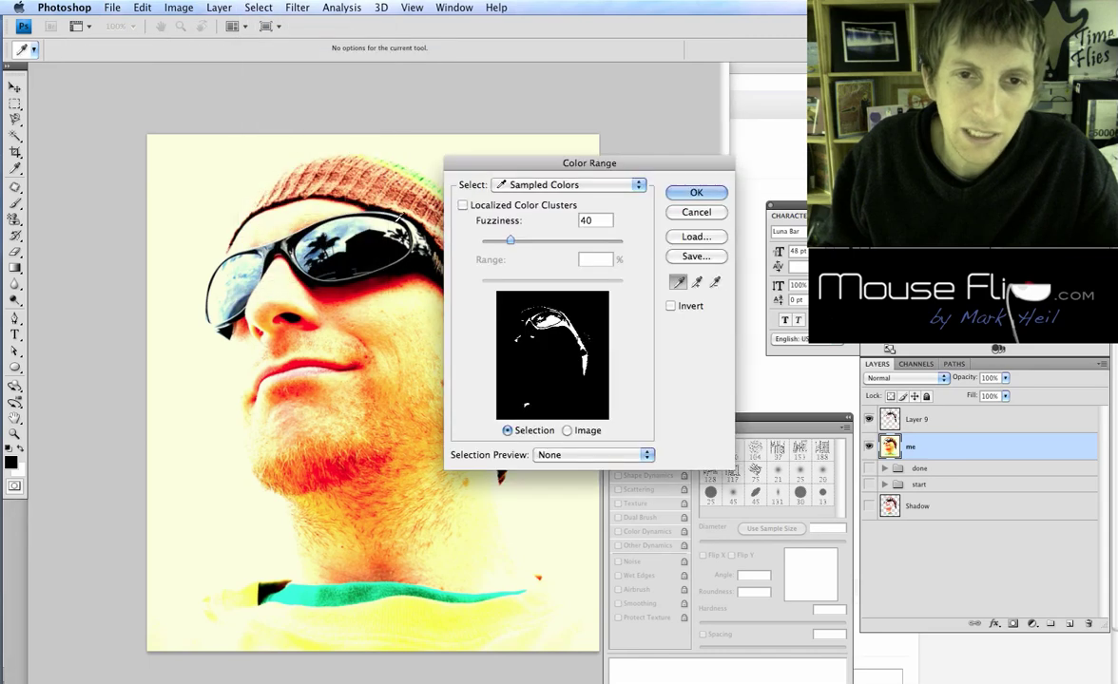
pyautogui.click(525, 185)
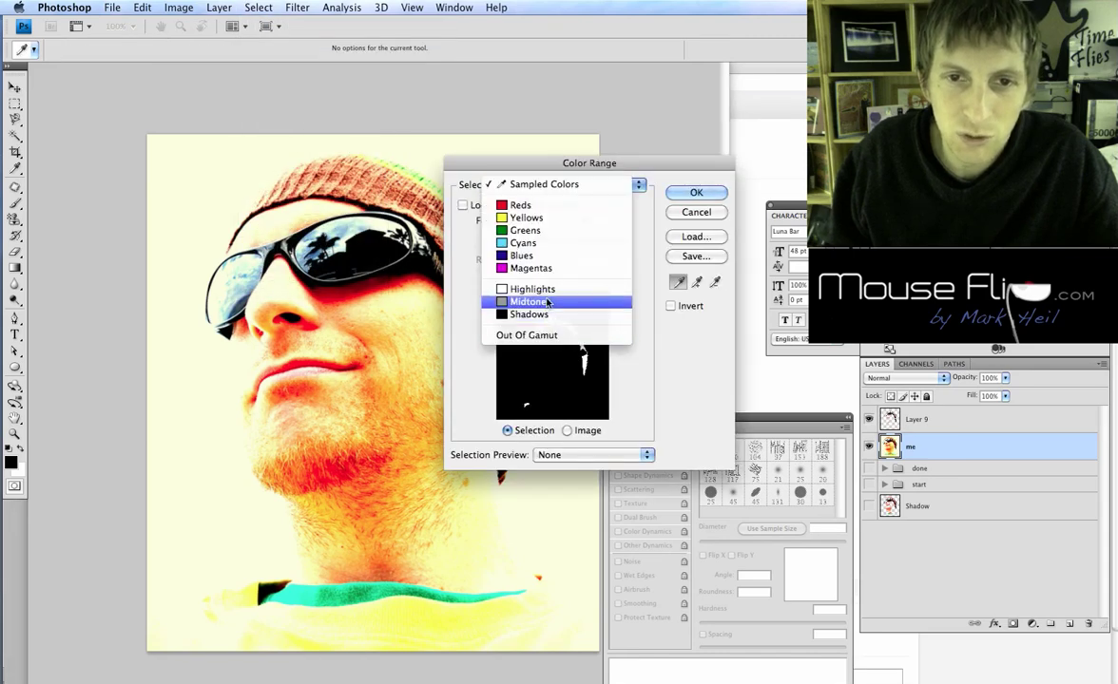
pyautogui.click(525, 288)
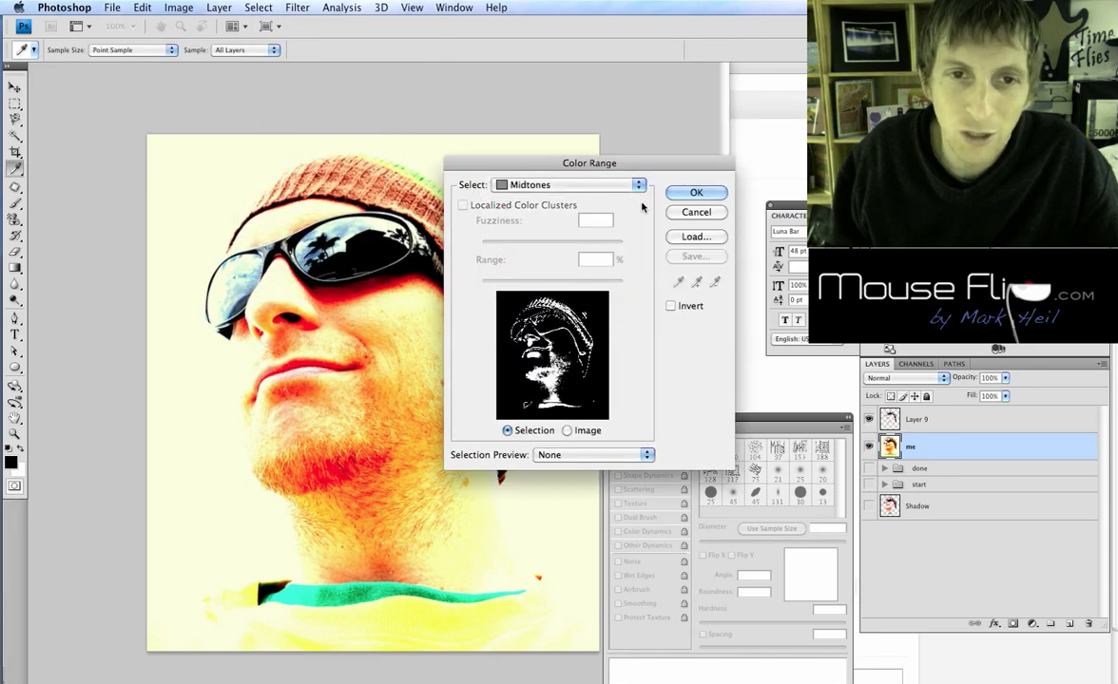
pyautogui.click(694, 193)
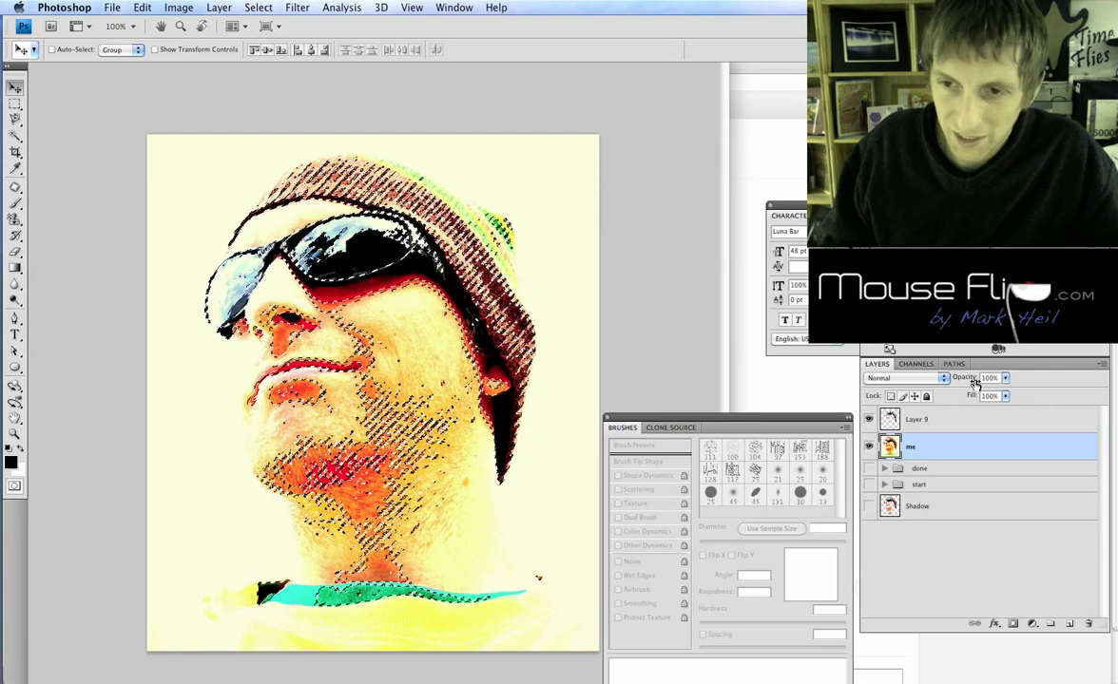
# Copy the midtones onto a new Layer 10, deselect, and make Layer 9 active.
pyautogui.press('super+j')
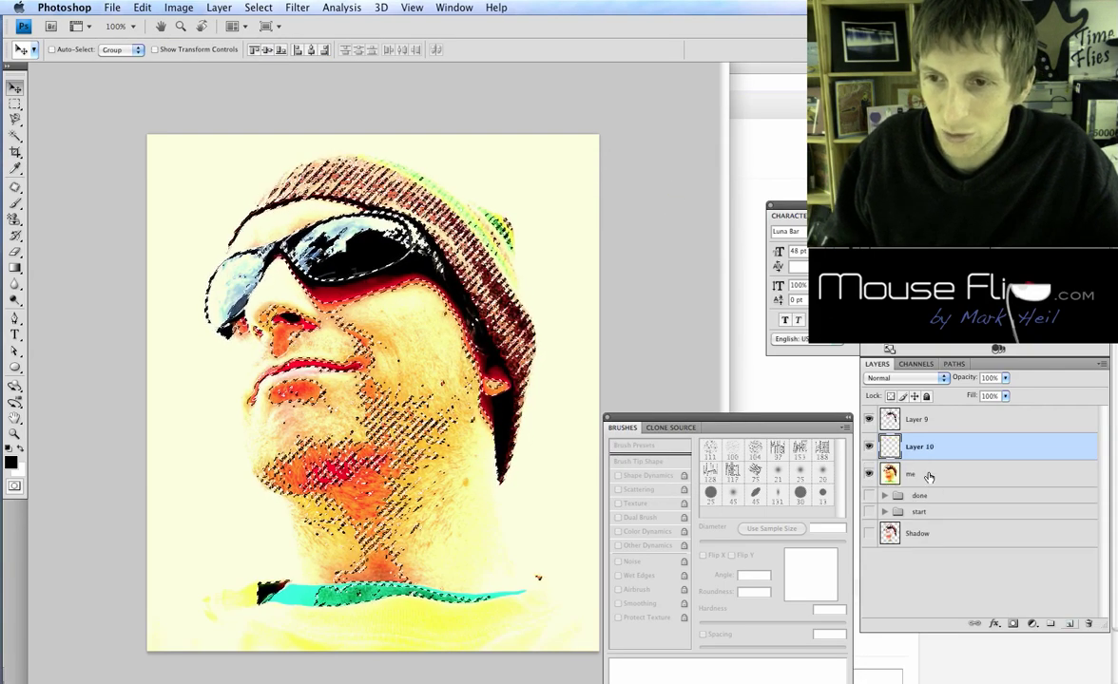
pyautogui.press('super+d')
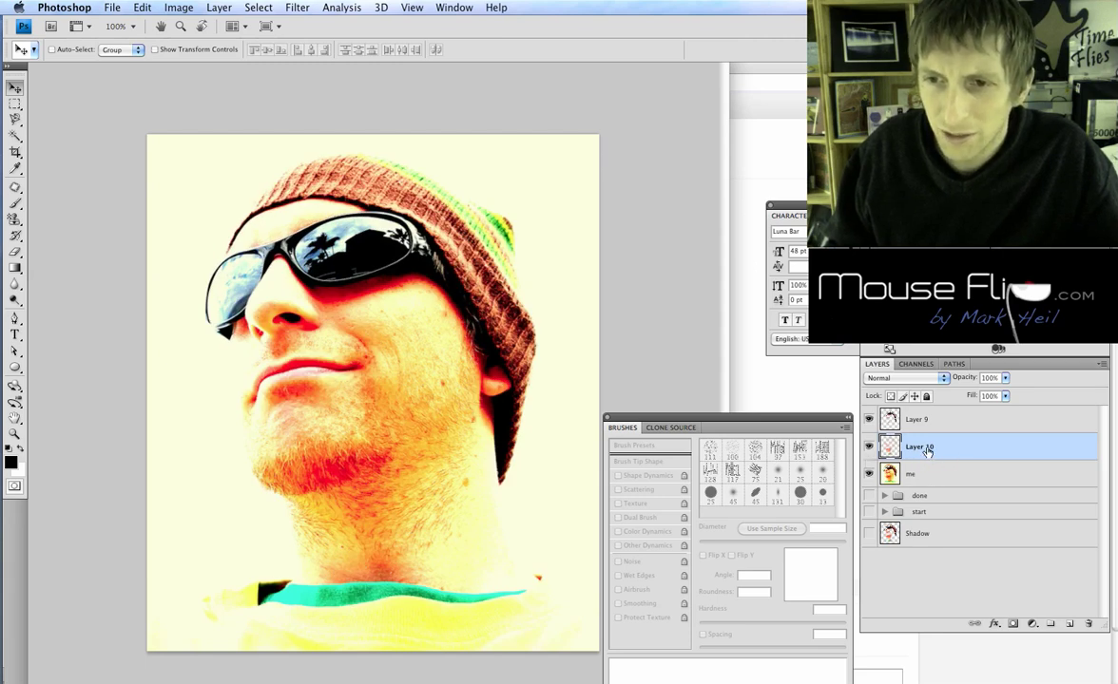
pyautogui.doubleClick(928, 450)
pyautogui.click(994, 468)
pyautogui.press('v')
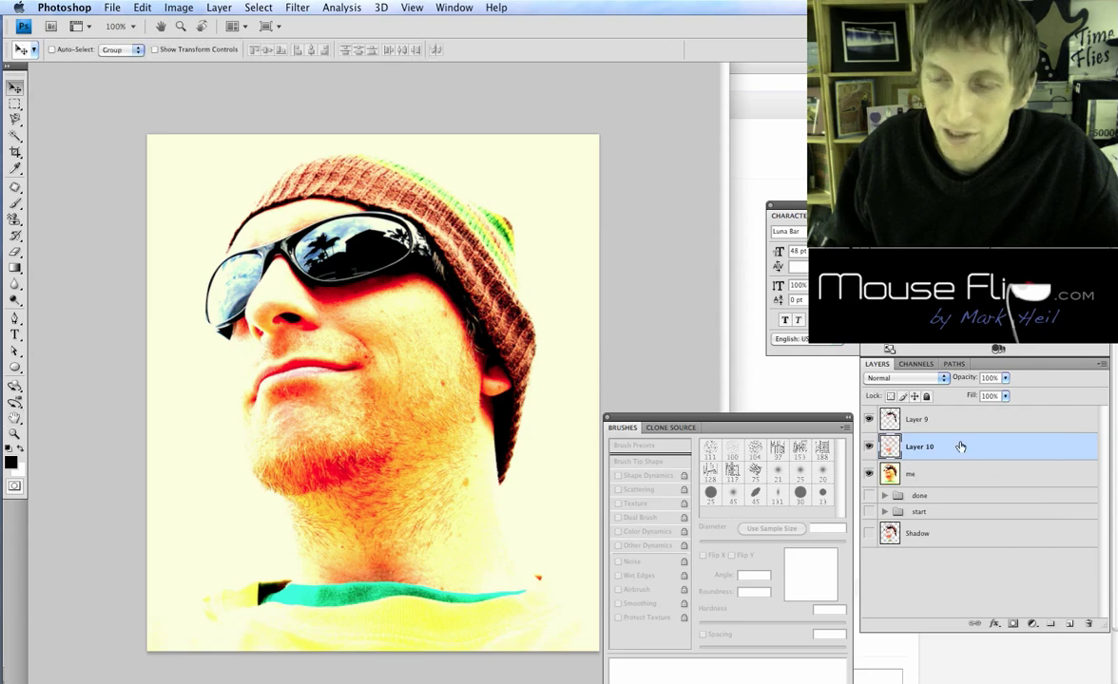
pyautogui.click(926, 421)
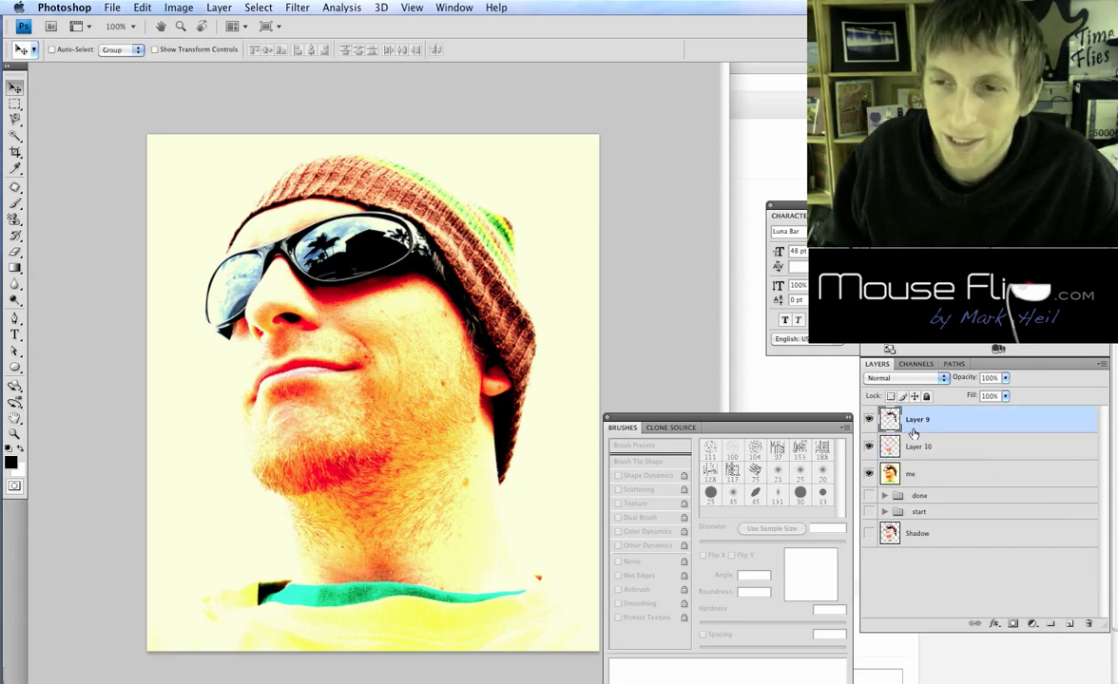
# Hide 'me', inspect Layers 9 and 10 by toggling visibility, and target Layer 10.
pyautogui.click(868, 473)
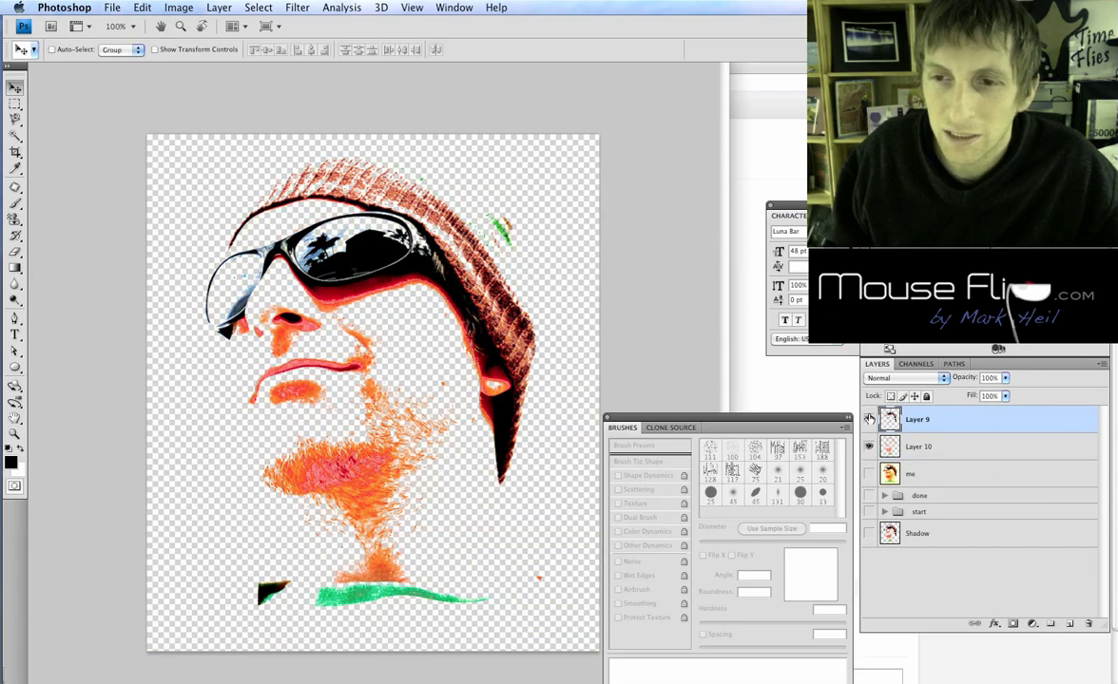
pyautogui.click(868, 420)
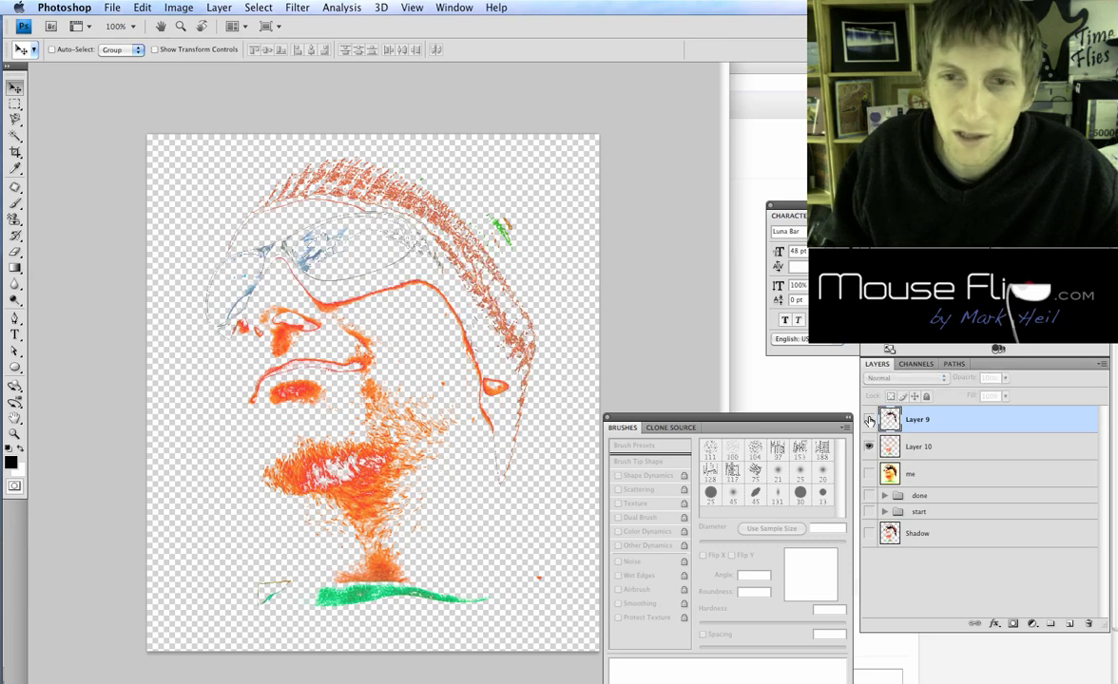
pyautogui.click(869, 420)
pyautogui.click(869, 447)
pyautogui.click(868, 447)
pyautogui.click(872, 446)
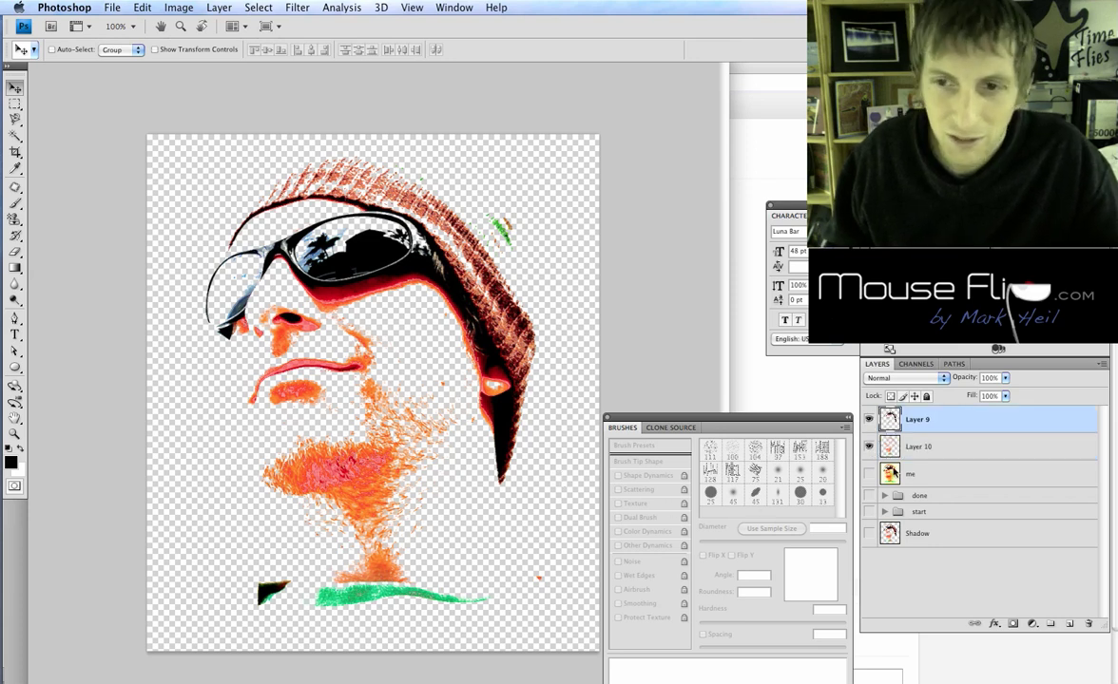
# Erase the orange neck and green band below the chin on Layer 10.
pyautogui.press('e')
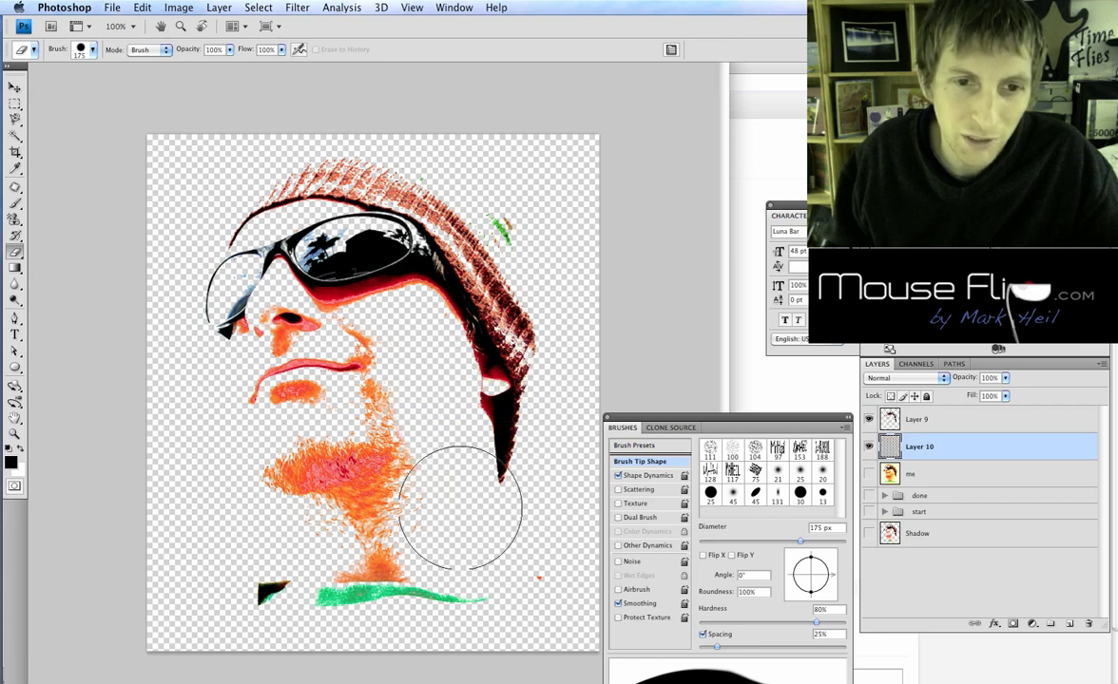
pyautogui.moveTo(470, 522)
pyautogui.mouseDown()
pyautogui.moveTo(429, 545)
pyautogui.moveTo(269, 569)
pyautogui.moveTo(450, 549)
pyautogui.moveTo(427, 561)
pyautogui.moveTo(215, 590)
pyautogui.moveTo(529, 612)
pyautogui.moveTo(256, 595)
pyautogui.mouseUp()
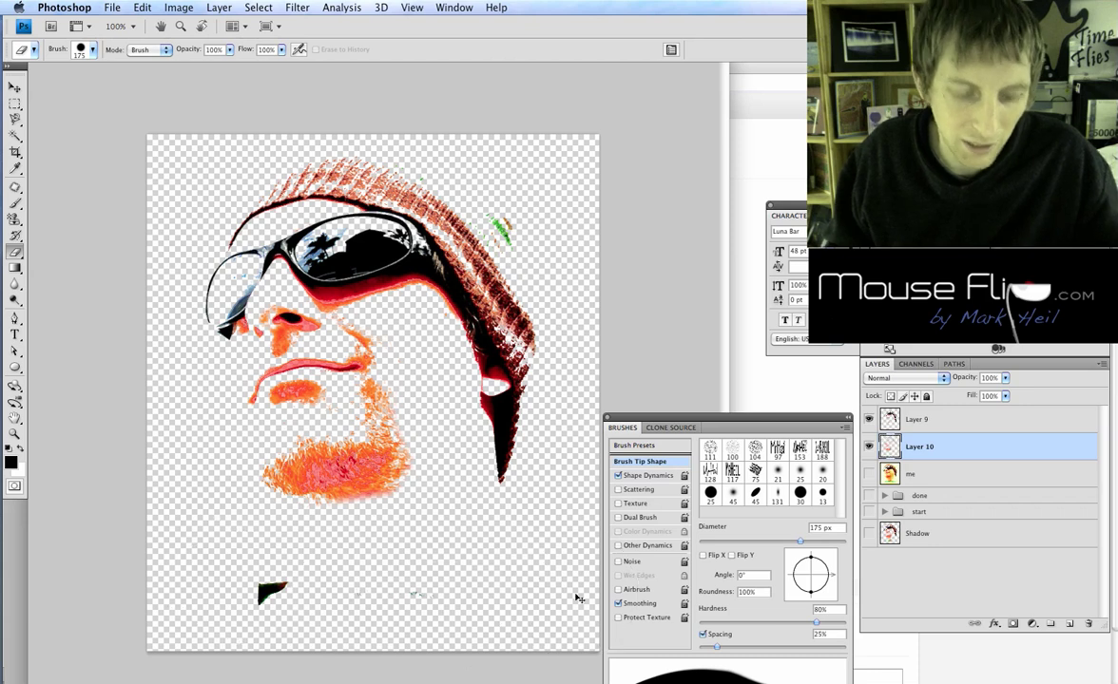
pyautogui.hotkey('ctrl', 'alt', 'z')
pyautogui.moveTo(451, 601)
pyautogui.mouseDown()
pyautogui.moveTo(324, 617)
pyautogui.moveTo(401, 613)
pyautogui.moveTo(205, 596)
pyautogui.moveTo(394, 632)
pyautogui.moveTo(465, 609)
pyautogui.moveTo(441, 578)
pyautogui.moveTo(463, 543)
pyautogui.moveTo(459, 565)
pyautogui.moveTo(375, 595)
pyautogui.moveTo(390, 576)
pyautogui.moveTo(486, 561)
pyautogui.mouseUp()
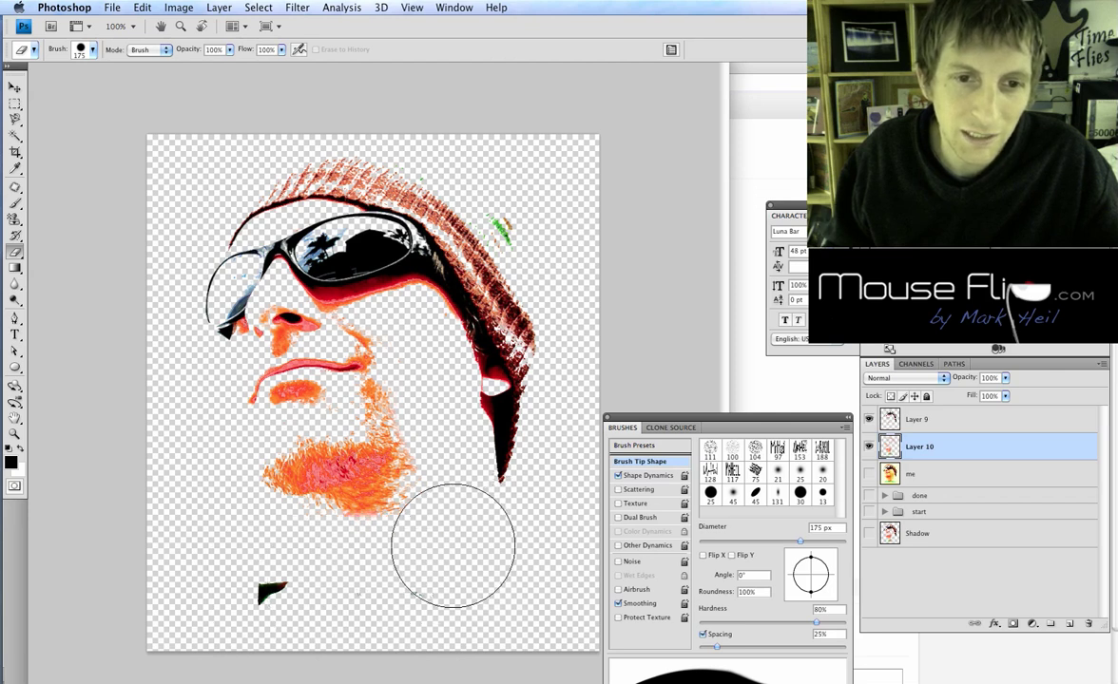
# Erase the black mark on Layer 9 and the green strokes beside the hat on Layer 10.
pyautogui.click(918, 420)
pyautogui.moveTo(313, 591); pyautogui.dragTo(195, 606)
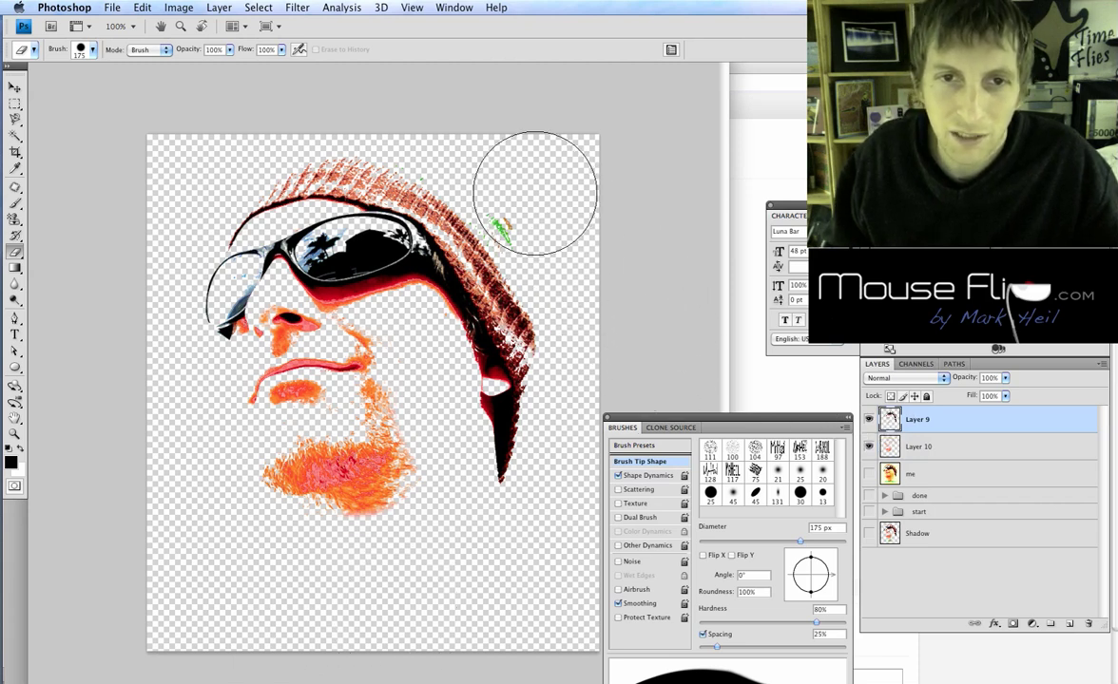
pyautogui.click(914, 446)
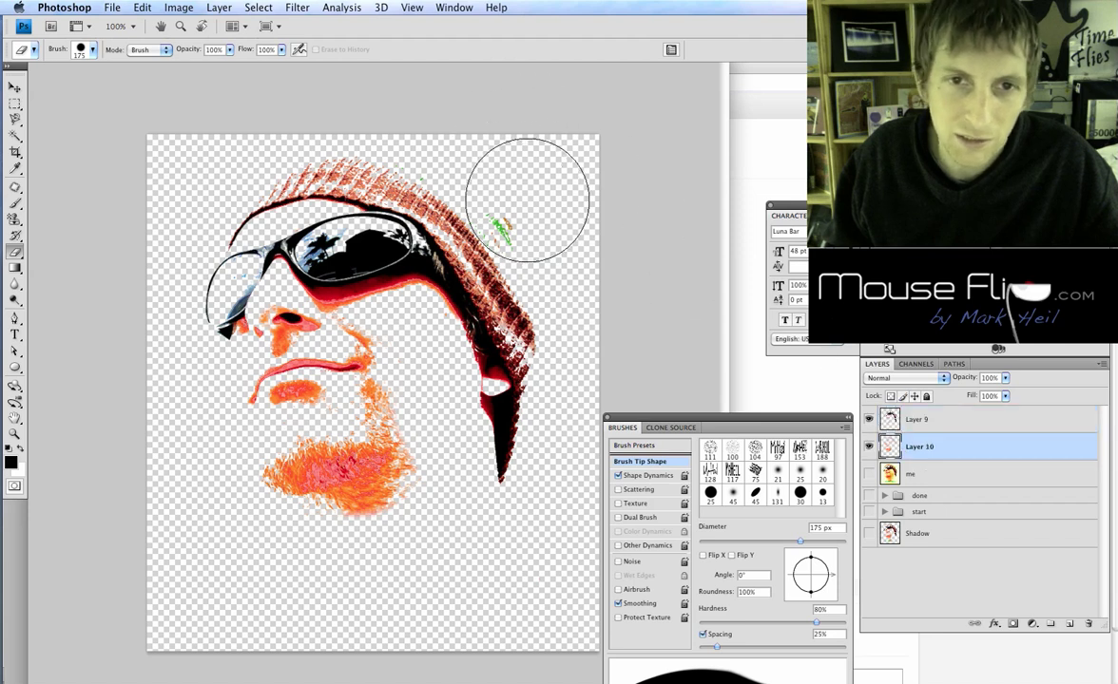
pyautogui.moveTo(511, 187); pyautogui.dragTo(526, 172)
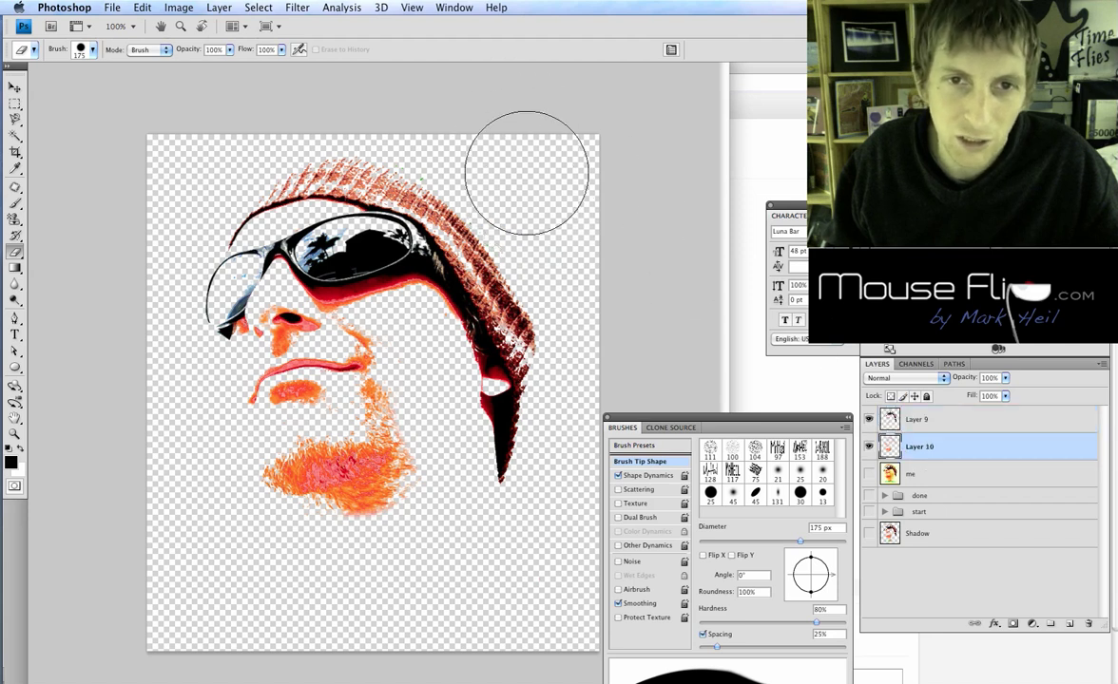
# Select Layers 9 and 10 together and merge them with Merge Layers.
pyautogui.rightClick(960, 427)
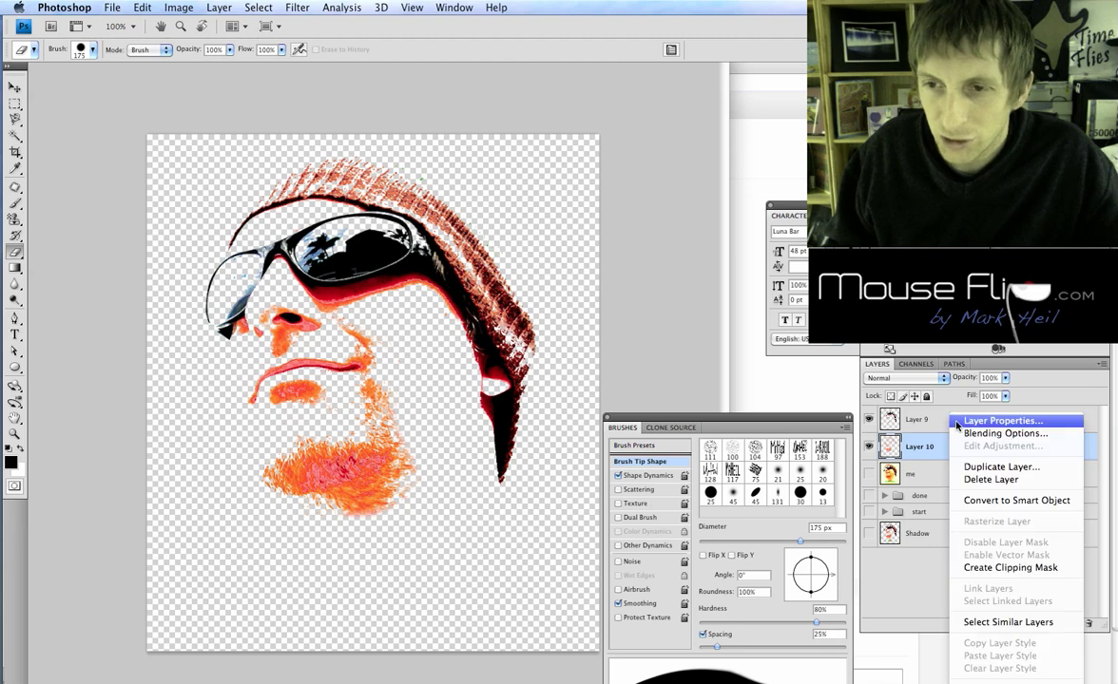
pyautogui.click(941, 427)
pyautogui.keyDown('shift'); pyautogui.click(938, 446); pyautogui.keyUp('shift')
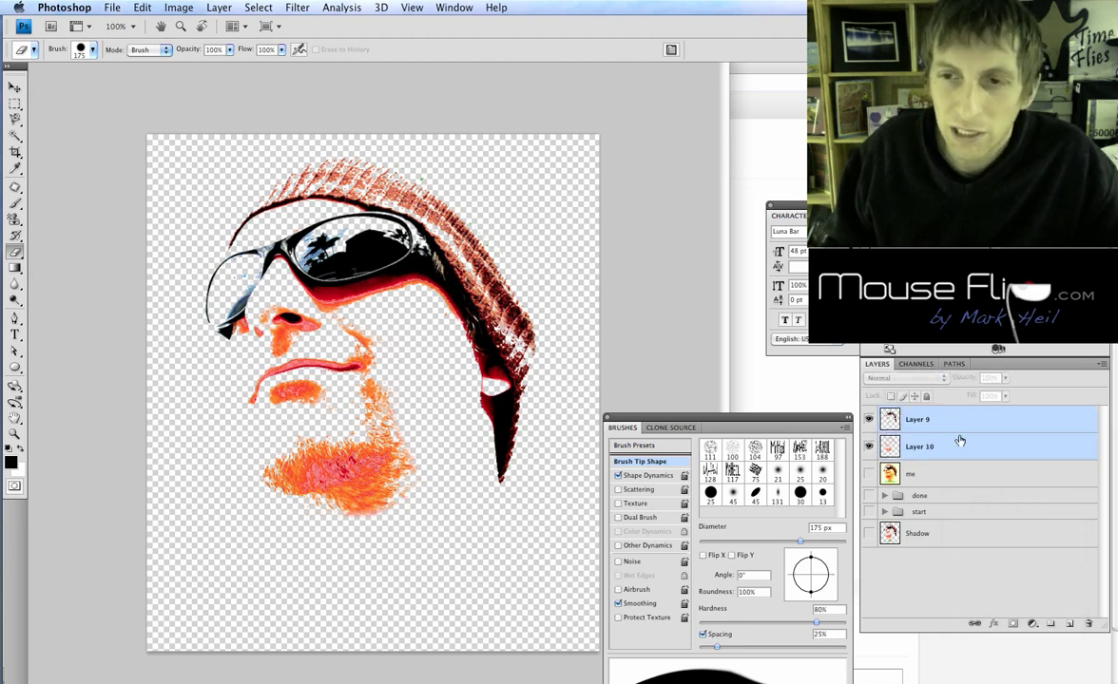
pyautogui.rightClick(960, 439)
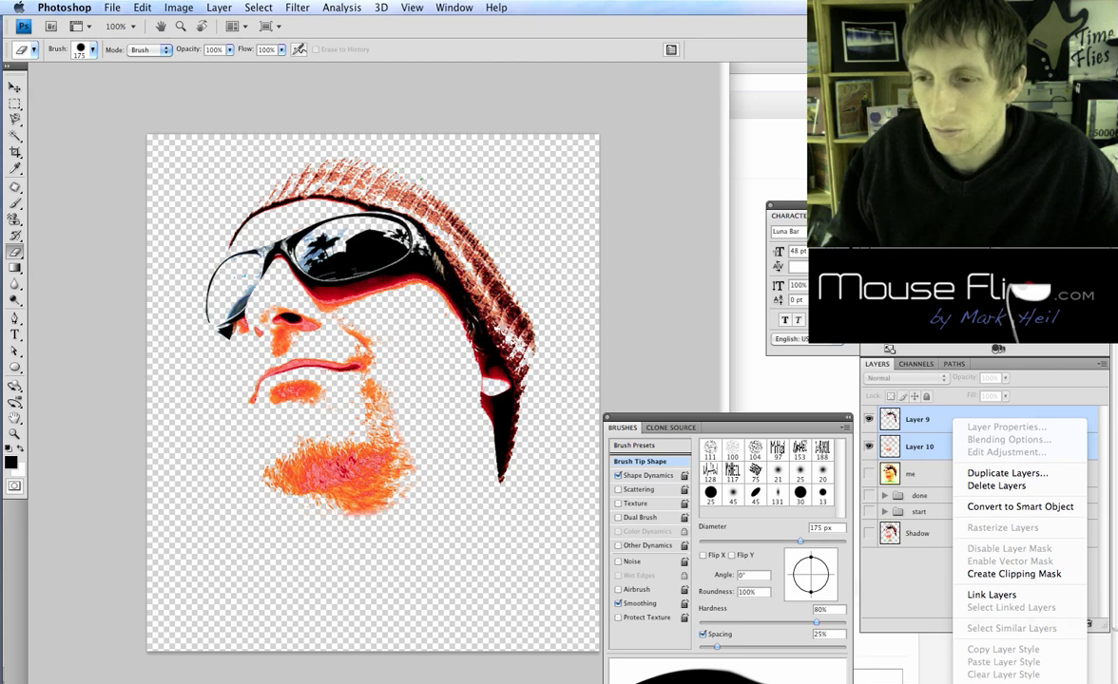
pyautogui.click(998, 677)
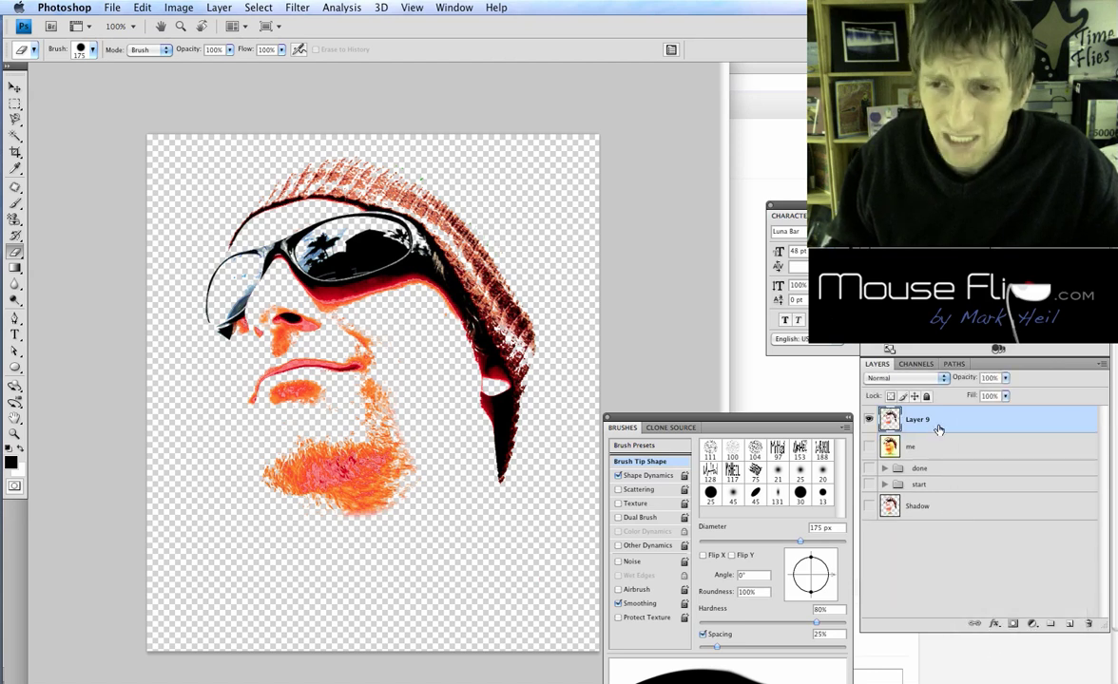
# Add a new Layer 10 above Layer 9 and fill it with white via Edit > Fill.
pyautogui.click(1069, 625)
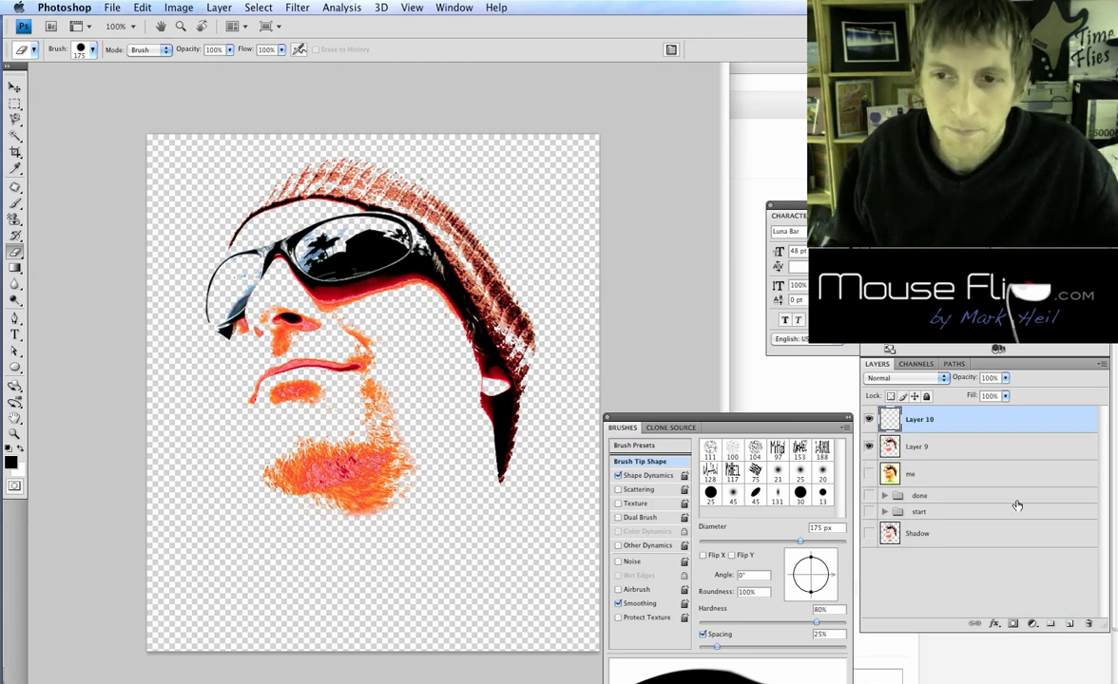
pyautogui.click(142, 8)
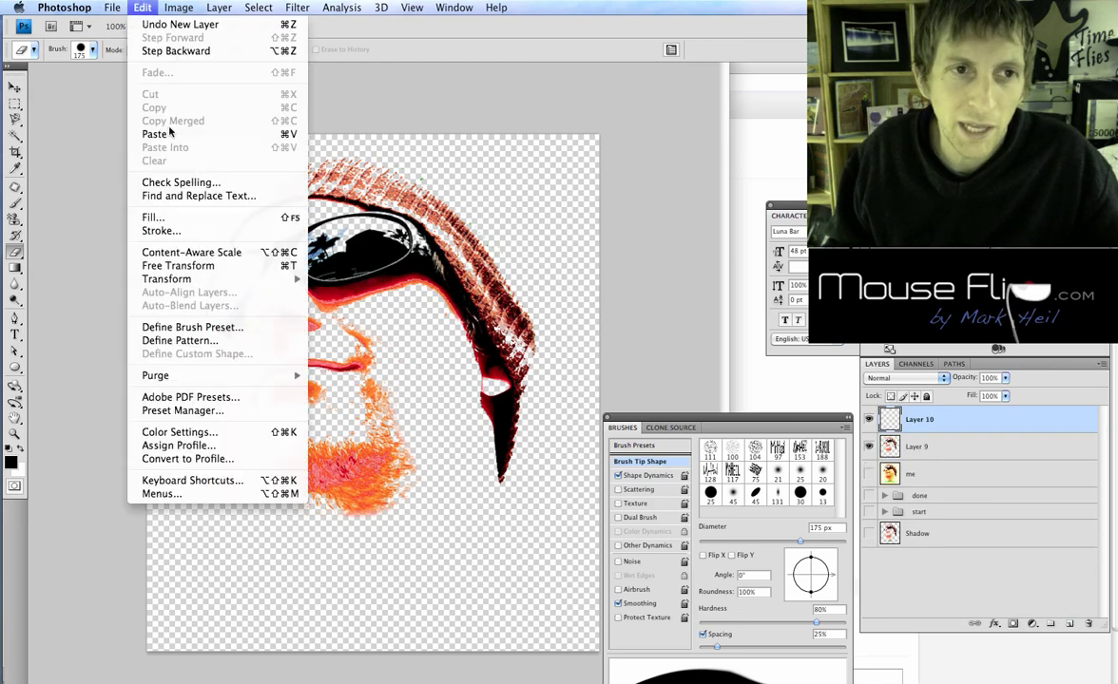
pyautogui.click(165, 220)
pyautogui.press('Return')
pyautogui.press('e')
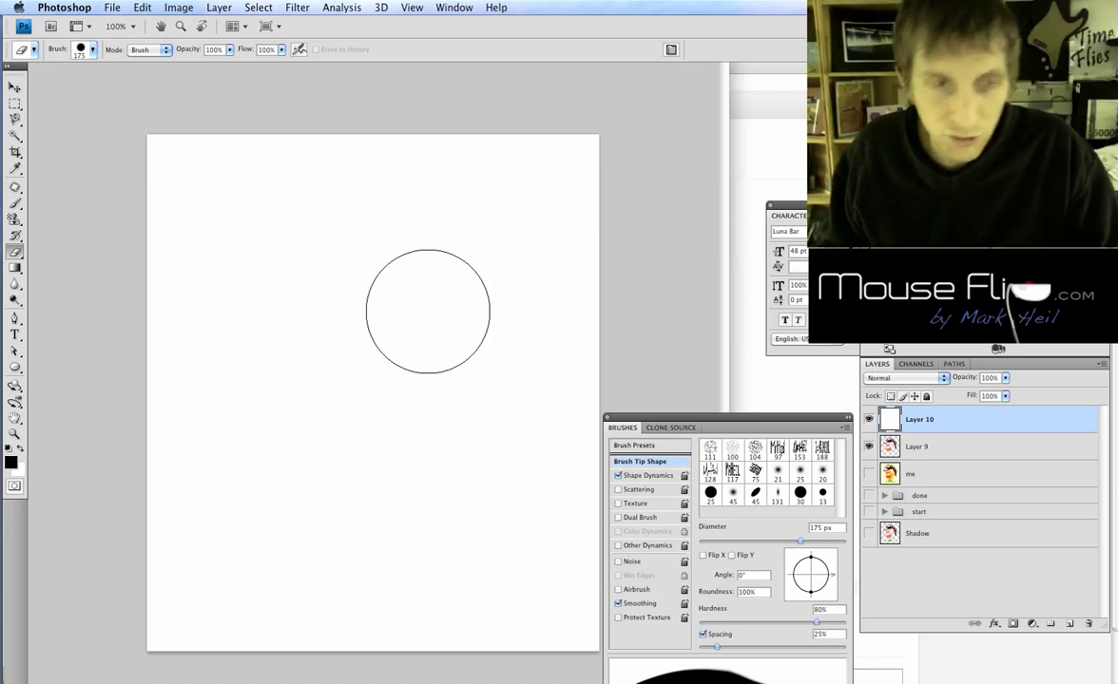
pyautogui.press('t')
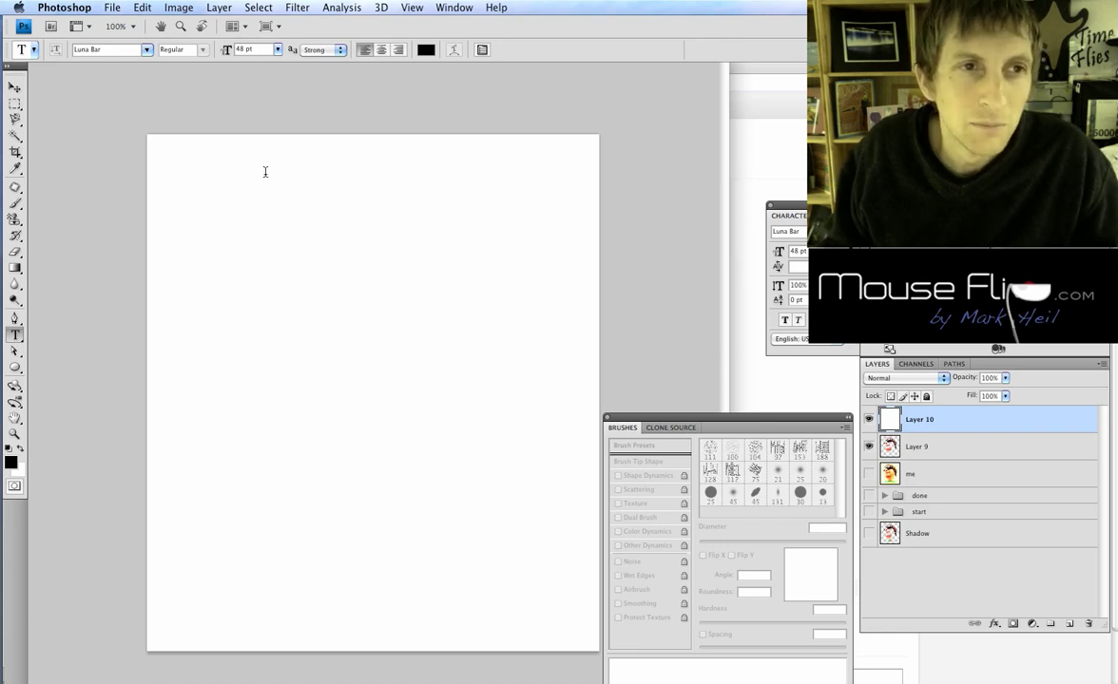
# Type 'Mr.Heil' in 48 pt Luna Bar and move it just above the canvas centre.
pyautogui.click(234, 236)
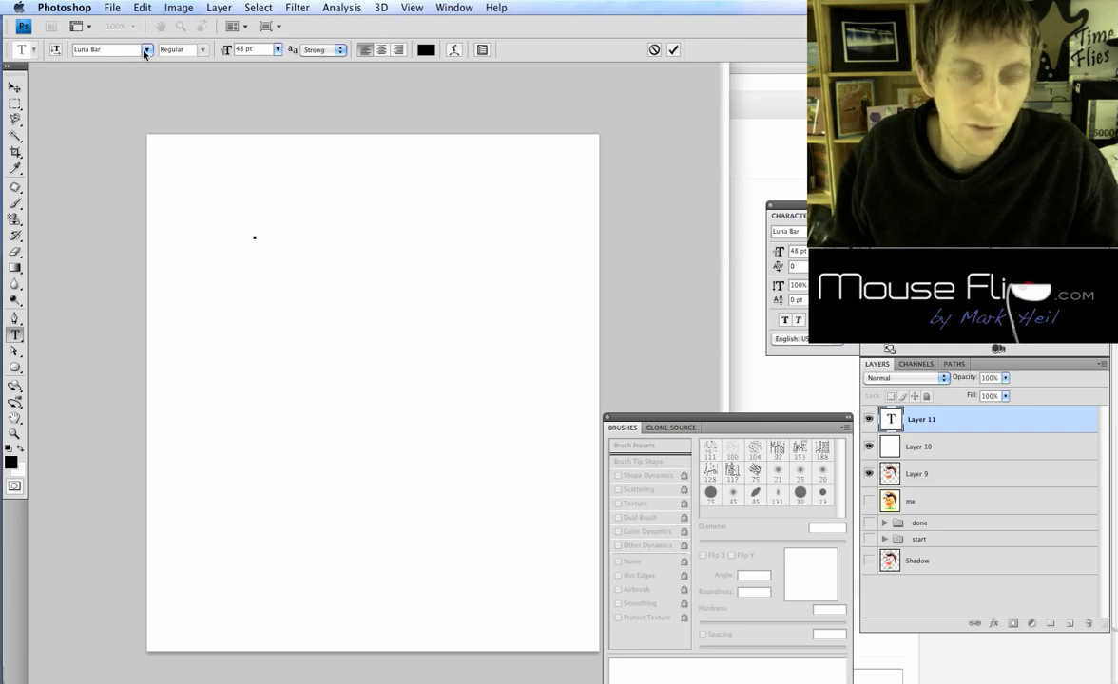
pyautogui.write('Mr.Heil')
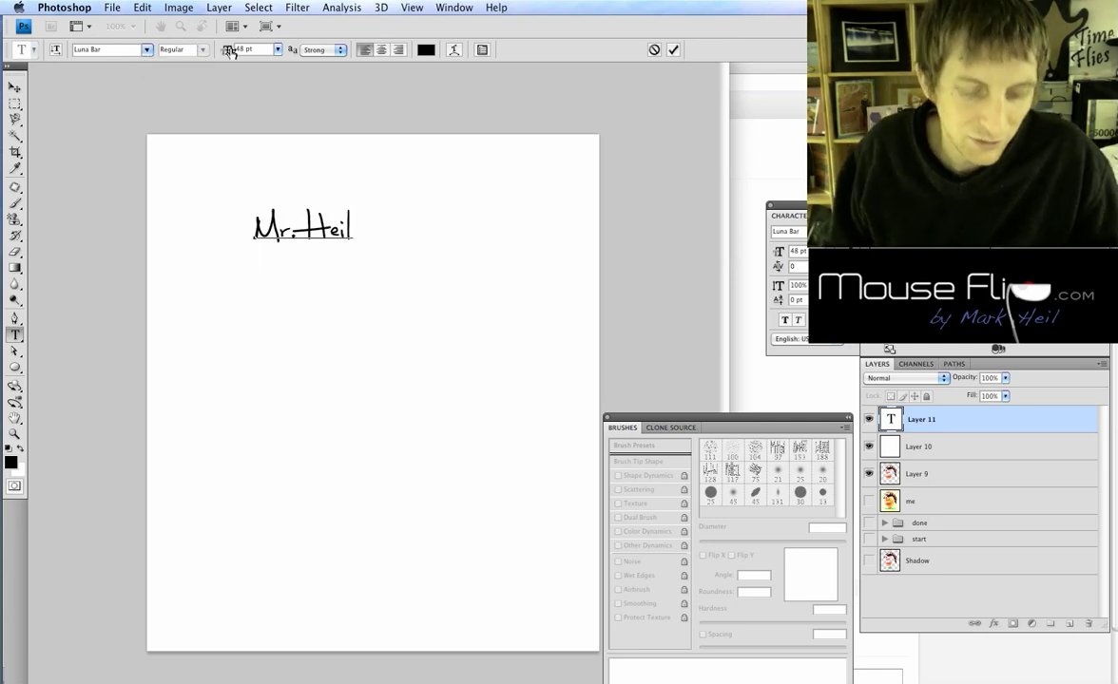
pyautogui.click(11, 86)
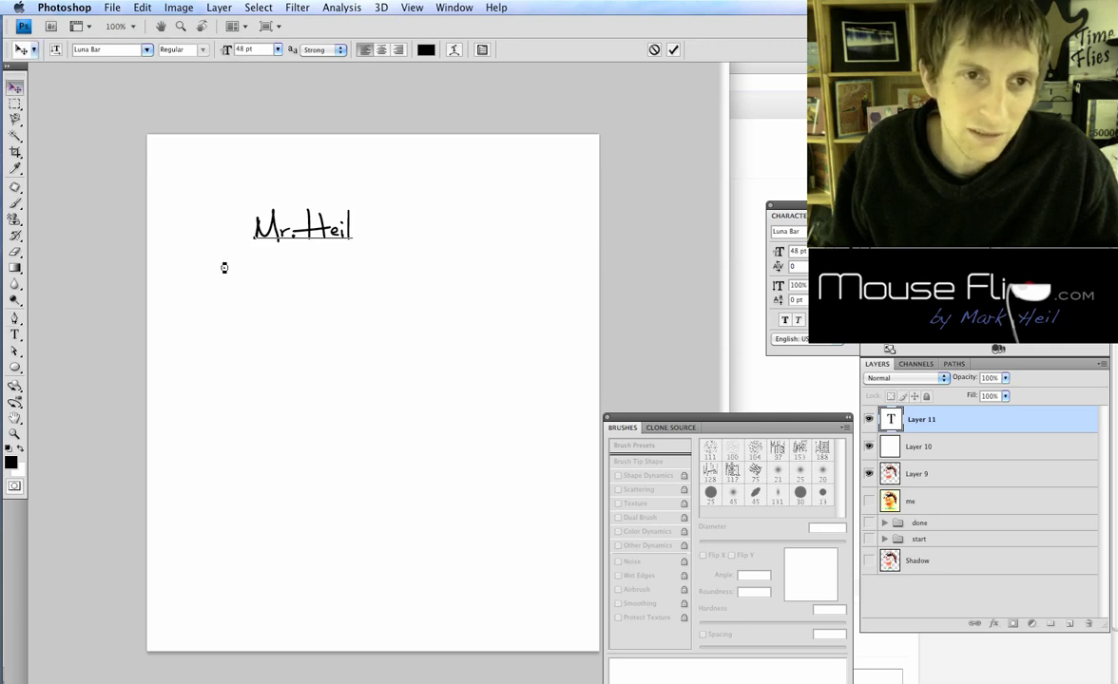
pyautogui.moveTo(308, 234); pyautogui.dragTo(371, 289)
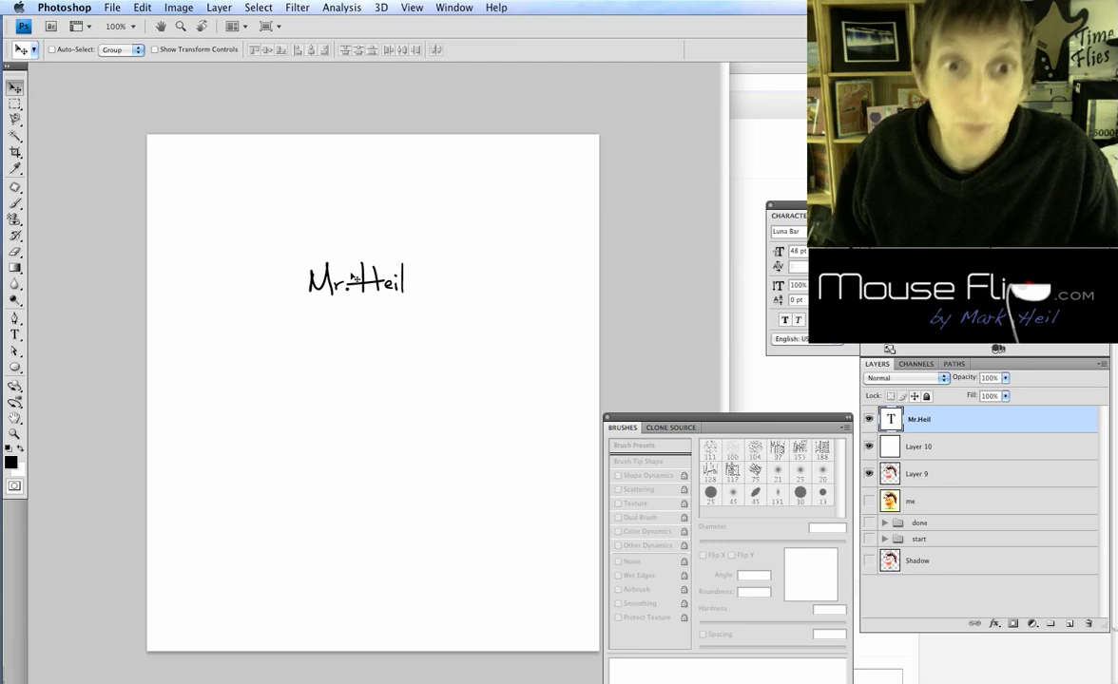
pyautogui.press('super+t')
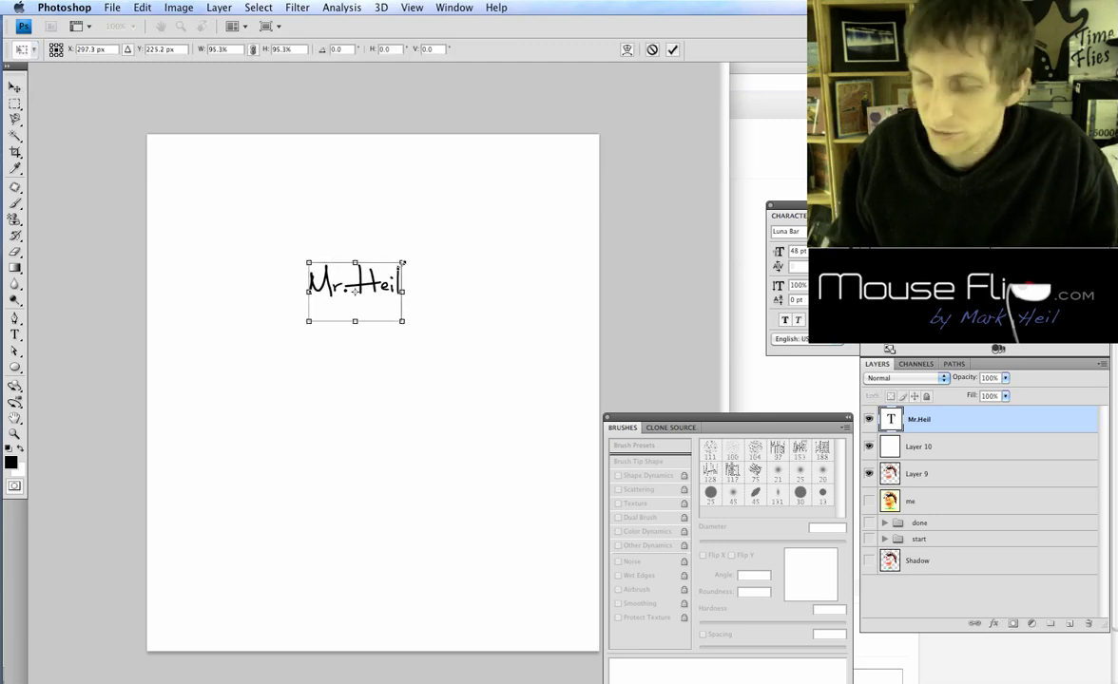
pyautogui.press('Return')
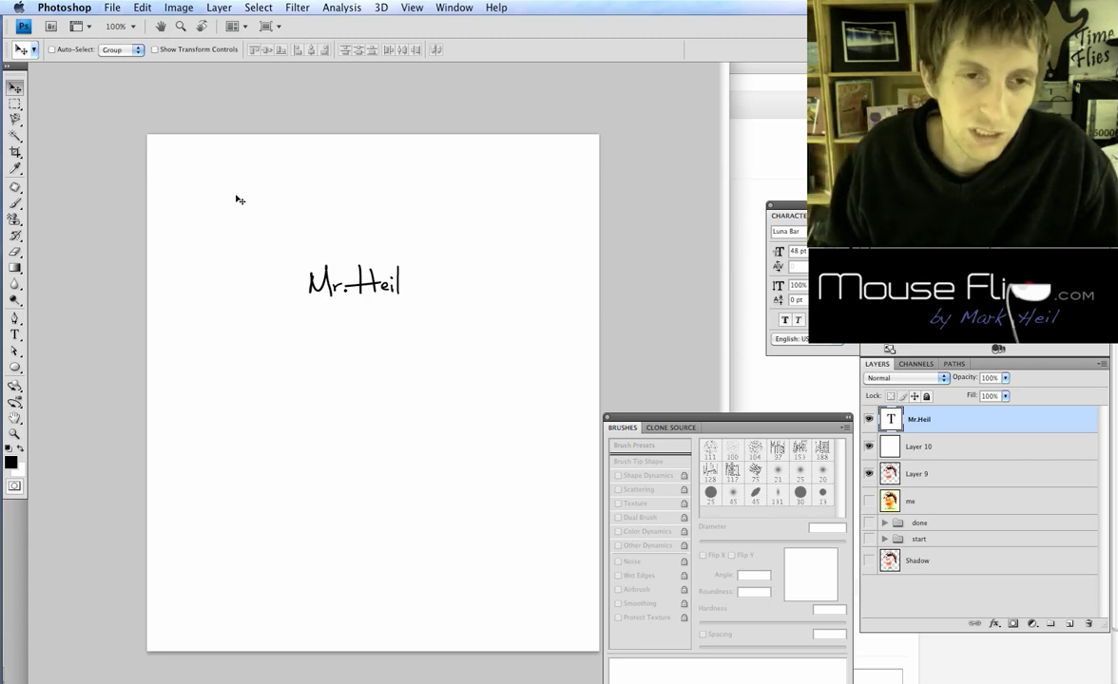
# Draw a snug rectangular marquee around the Mr.Heil text and locate Define Brush Preset in the menus.
pyautogui.click(14, 103)
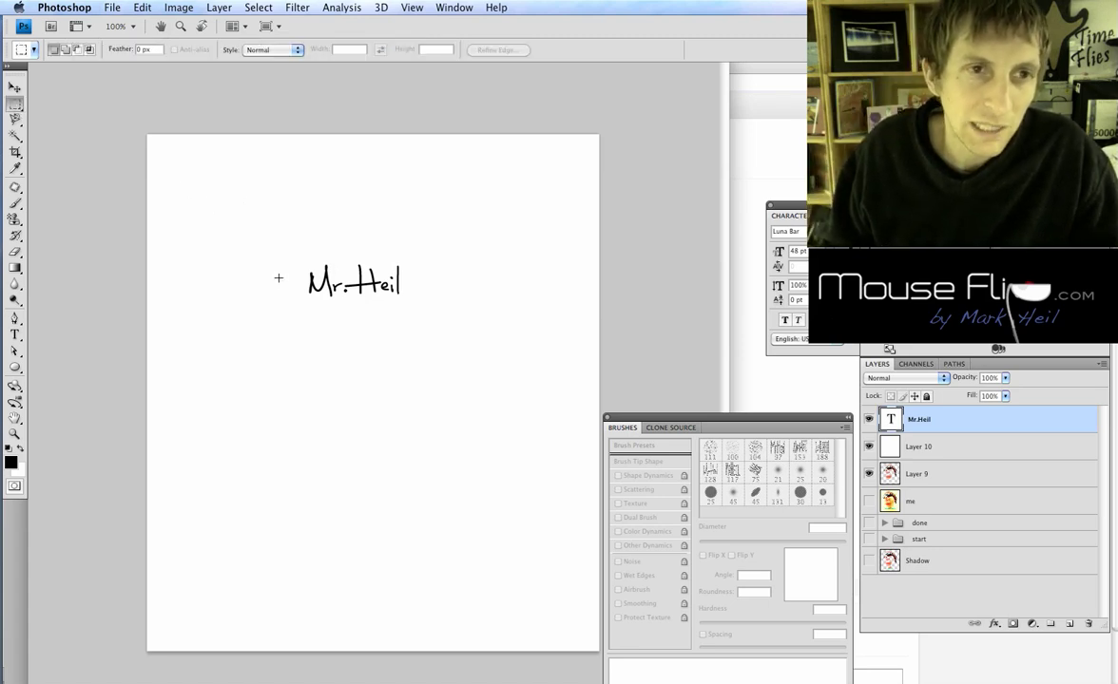
pyautogui.moveTo(375, 293); pyautogui.dragTo(409, 300)
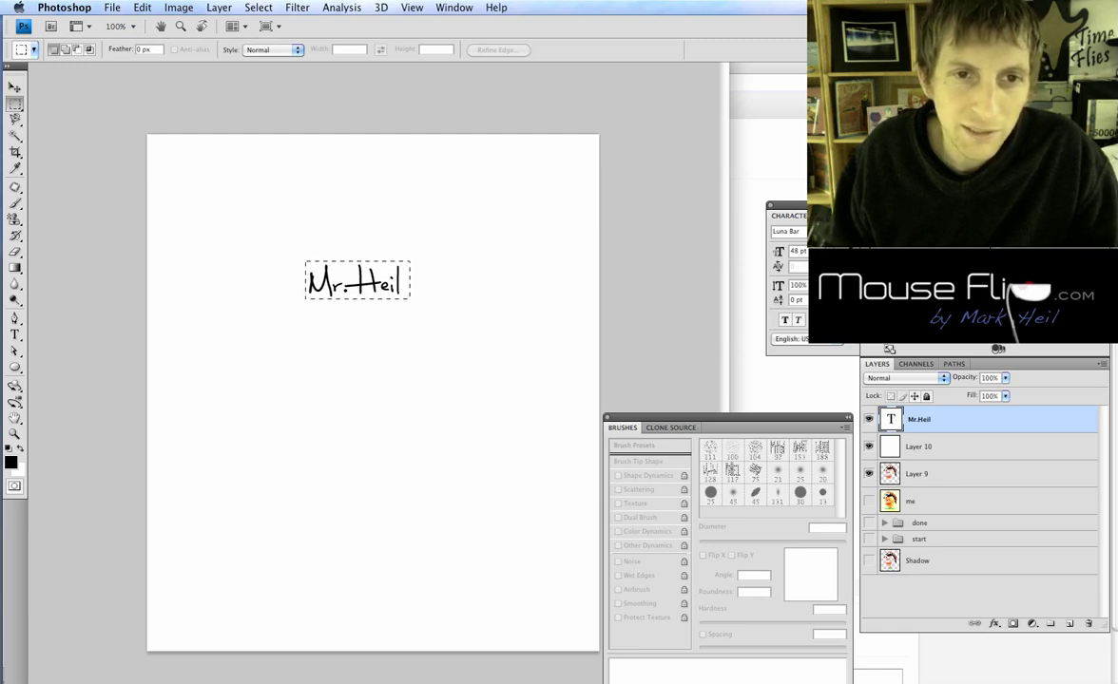
pyautogui.moveTo(288, 262); pyautogui.dragTo(403, 299)
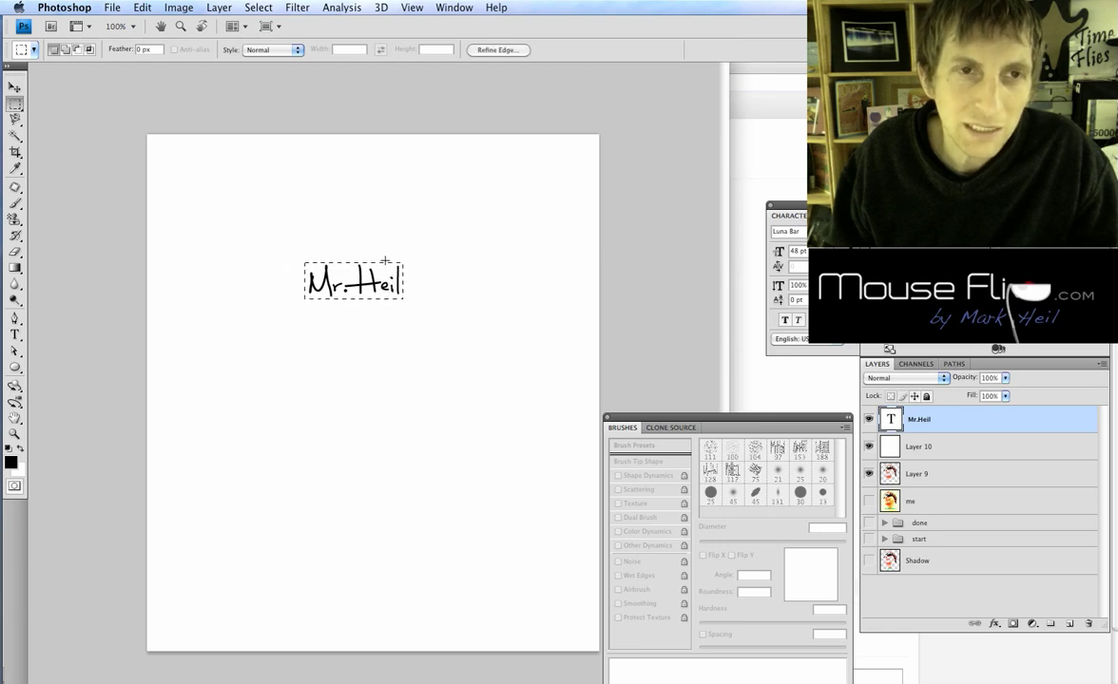
pyautogui.click(224, 8)
pyautogui.moveTo(263, 9)
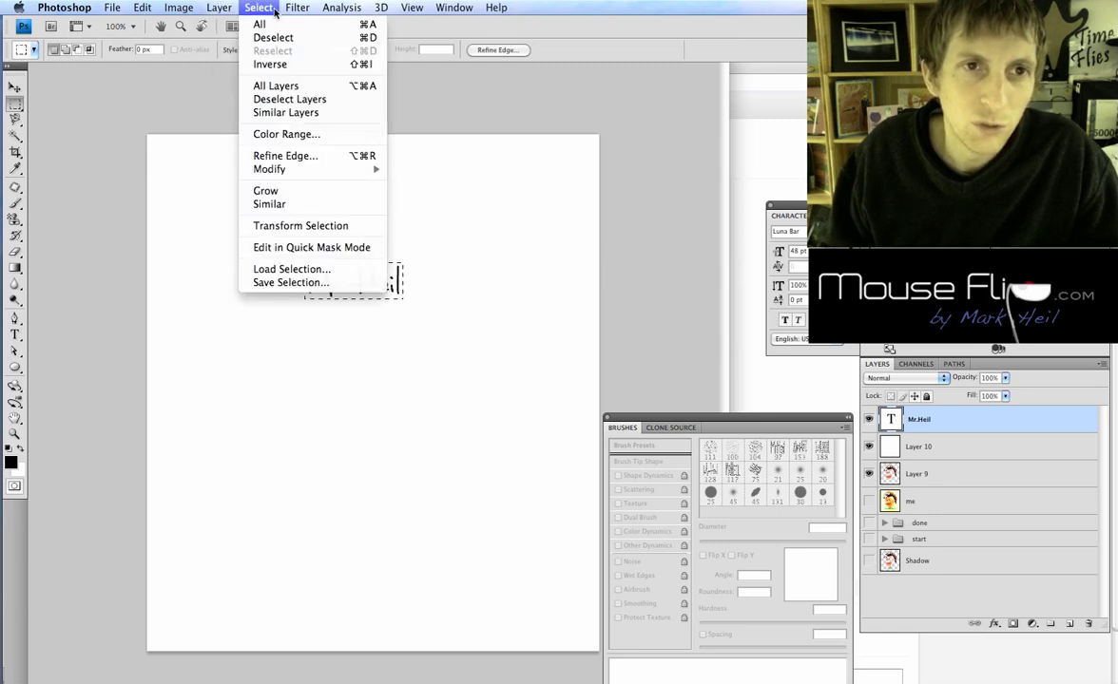
pyautogui.moveTo(217, 7)
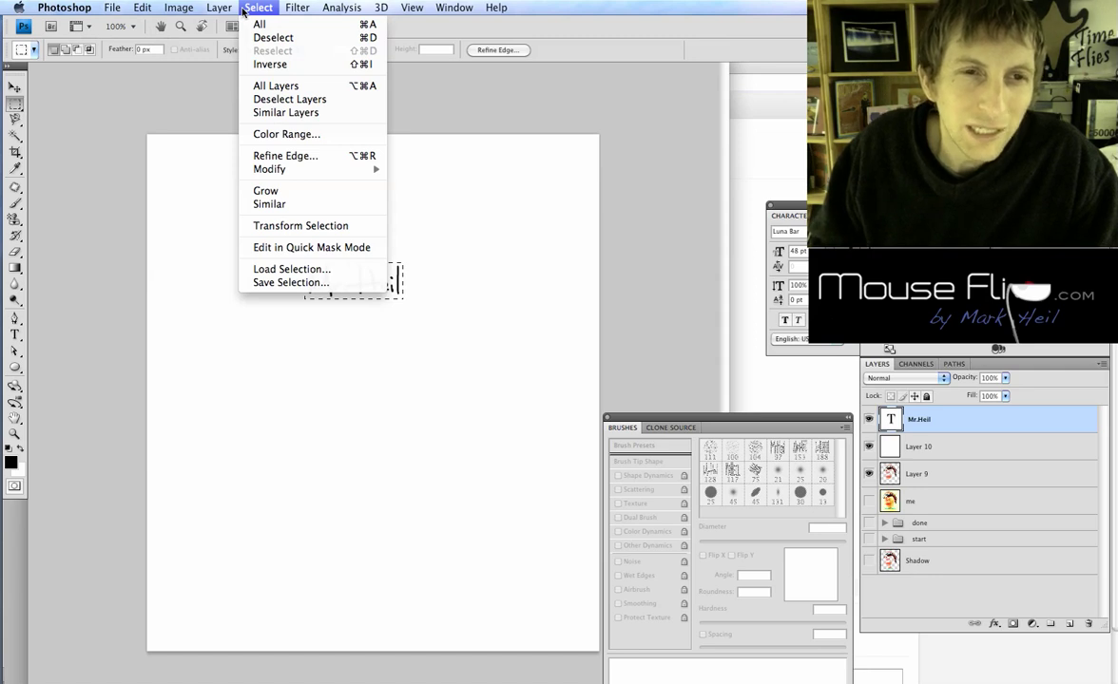
pyautogui.moveTo(298, 11)
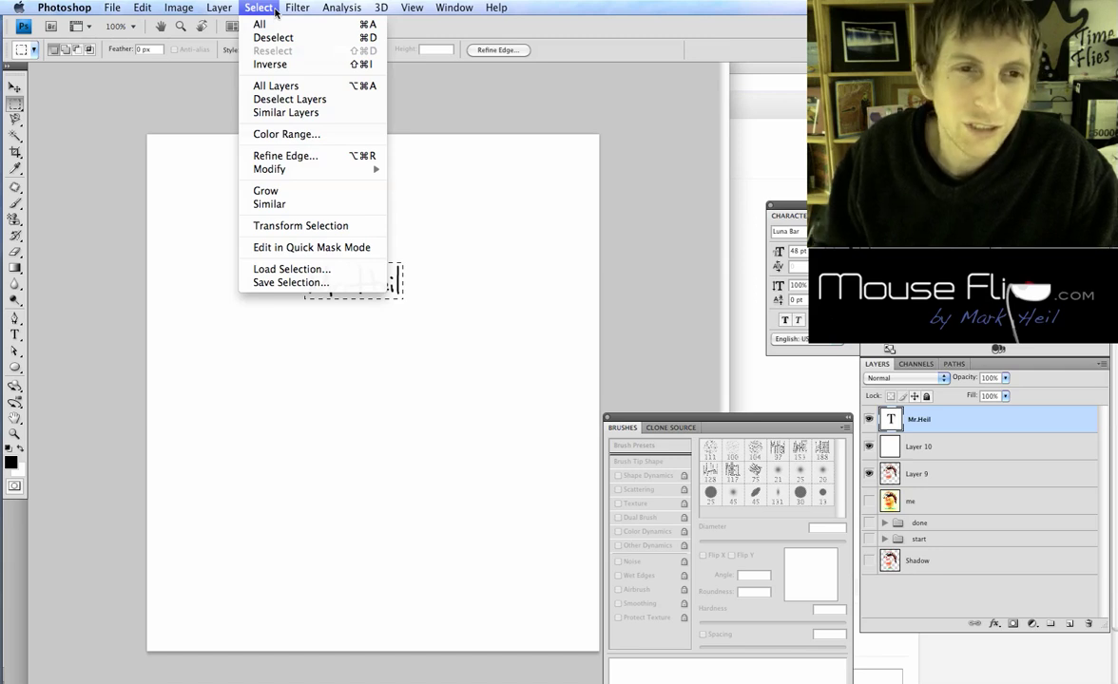
pyautogui.moveTo(151, 12)
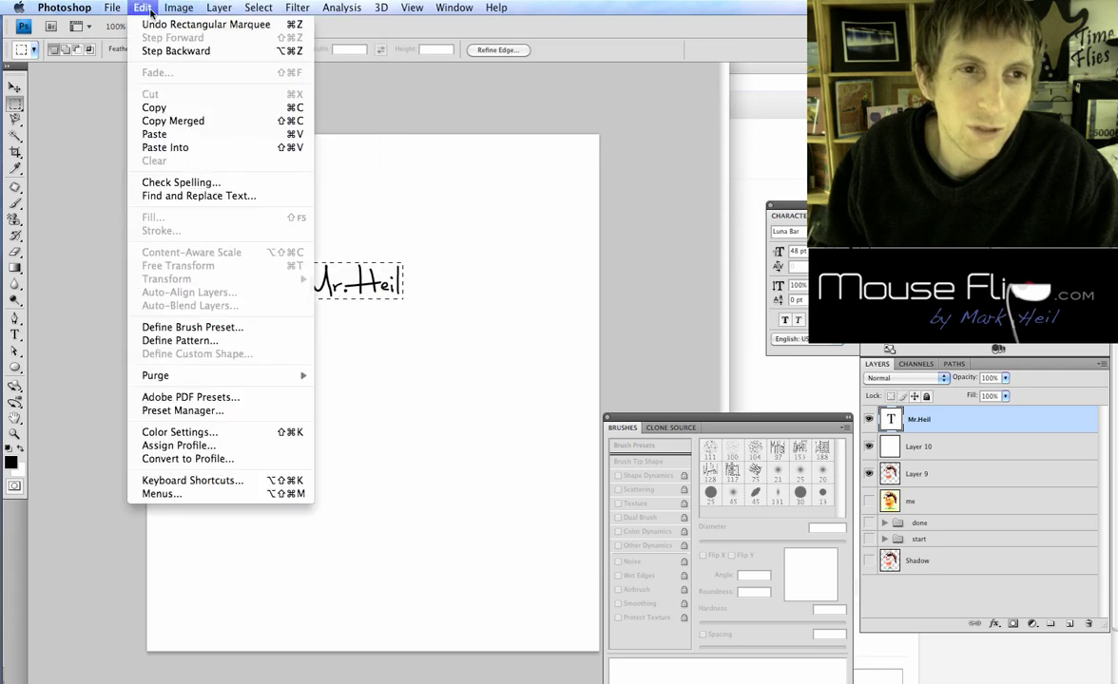
# Define a brush preset named 'brush5' from the selected signature, then deselect.
pyautogui.click(196, 328)
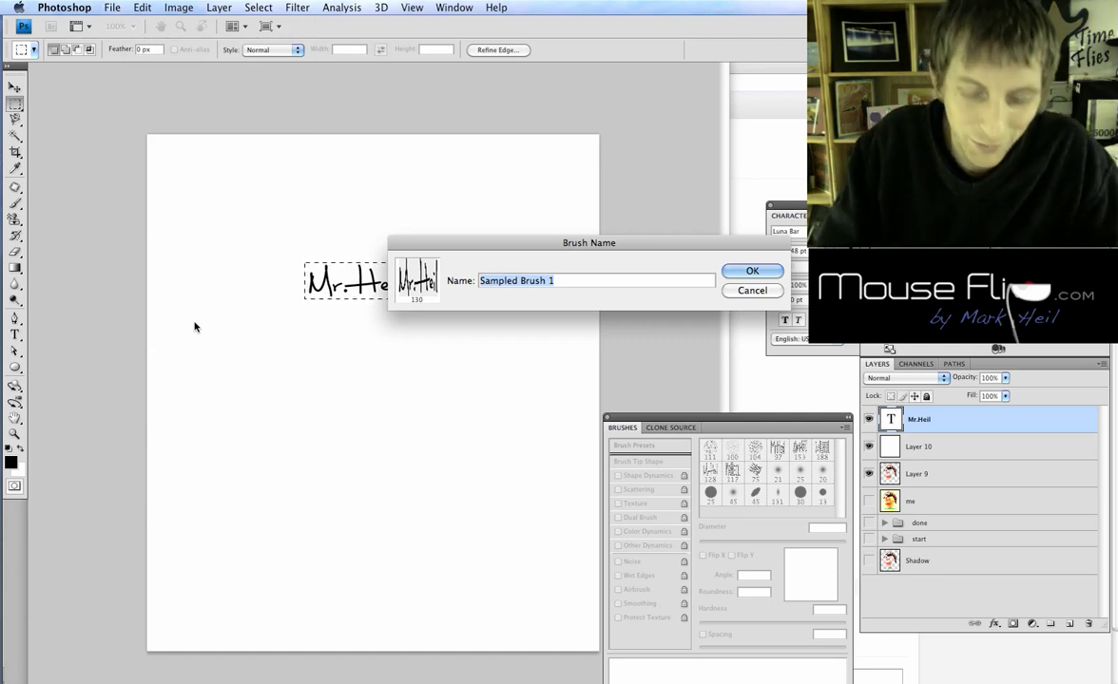
pyautogui.write('brush')
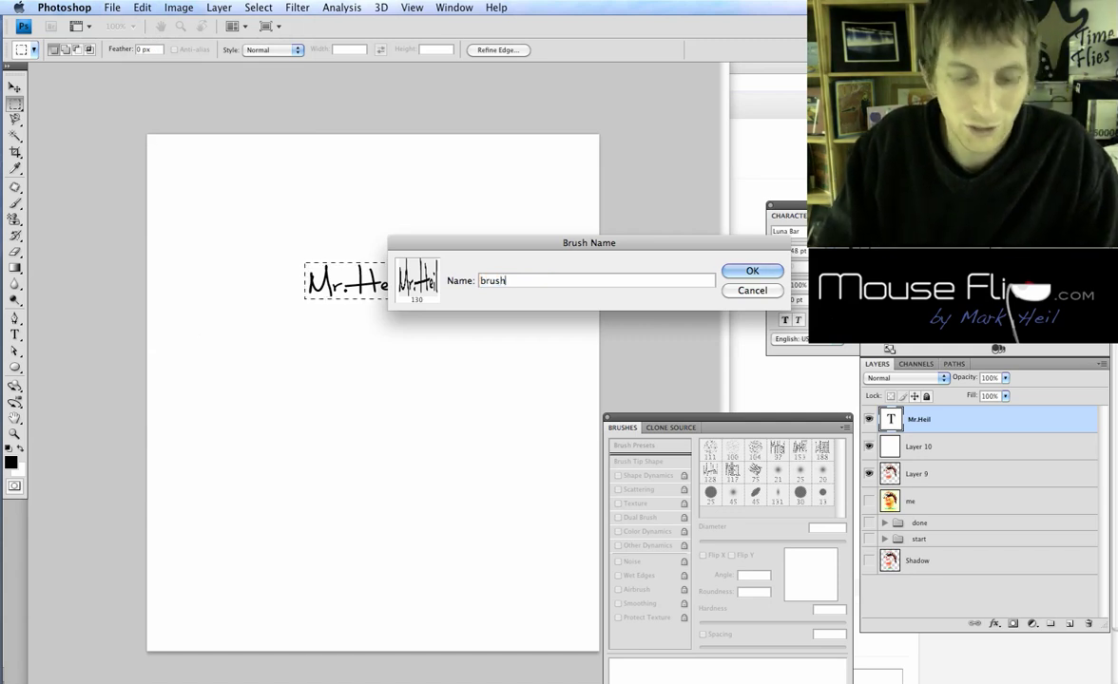
pyautogui.write('5')
pyautogui.press('Return')
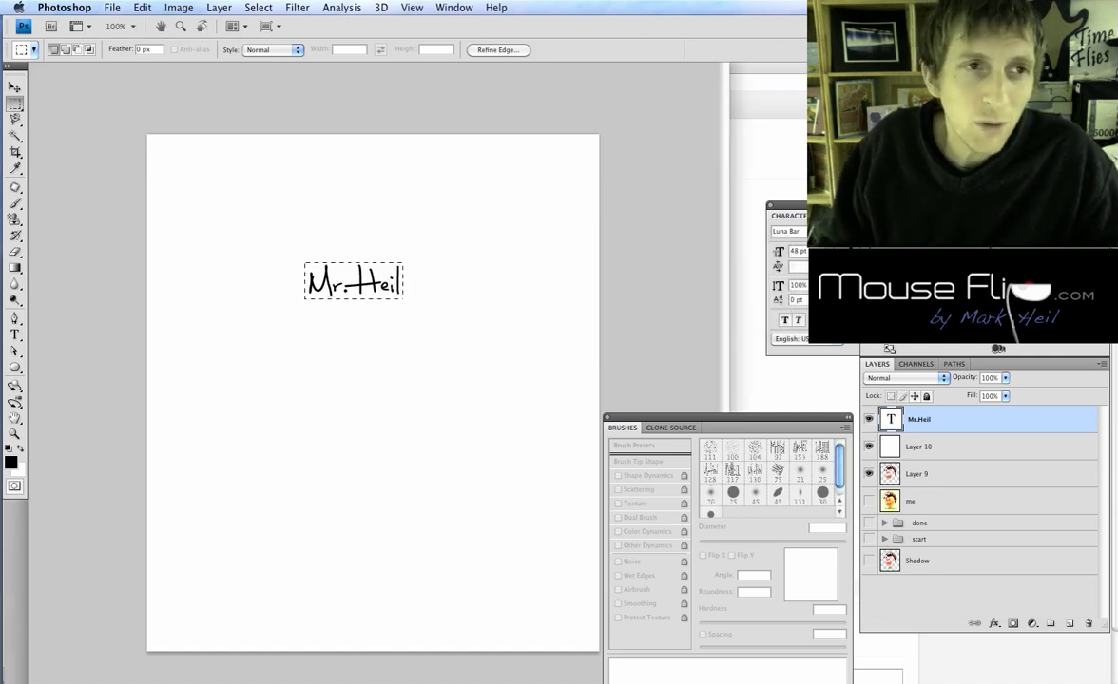
pyautogui.click(14, 86)
pyautogui.press('super+d')
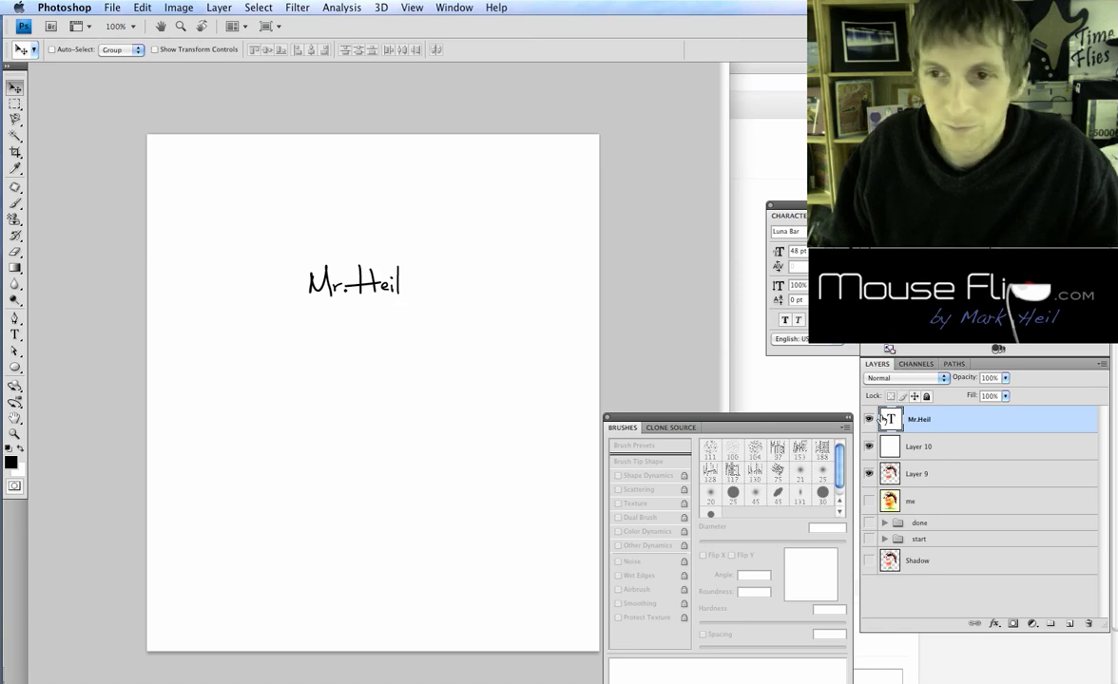
# Delete the Mr.Heil text layer and select the 130 px signature brush preset.
pyautogui.click(868, 420)
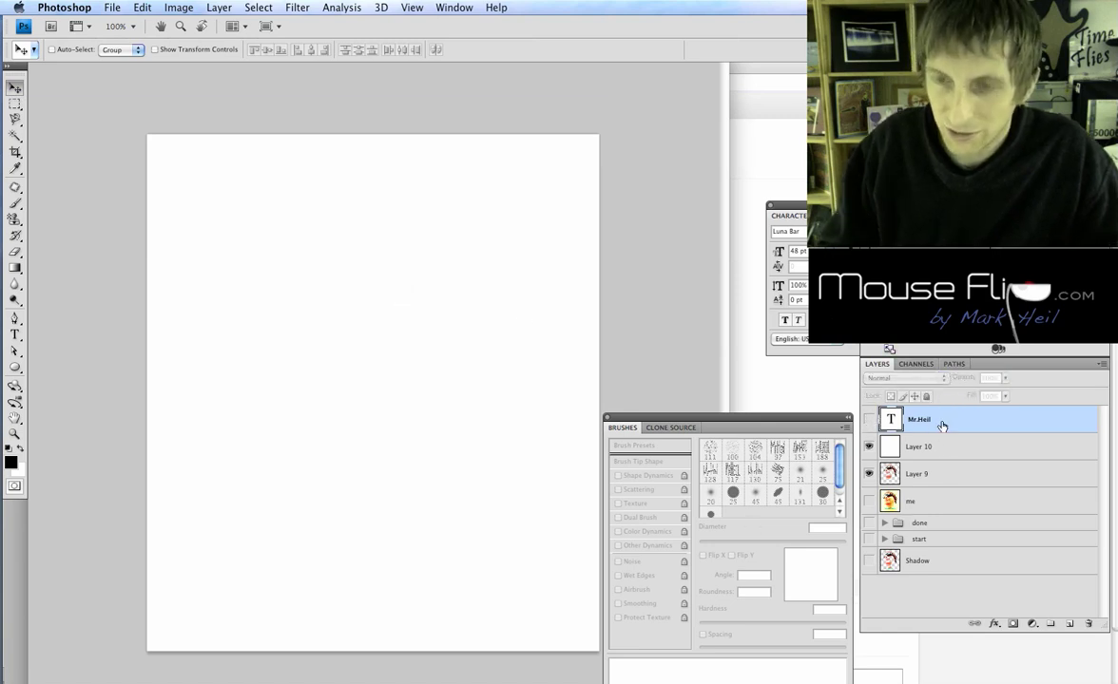
pyautogui.press('Delete')
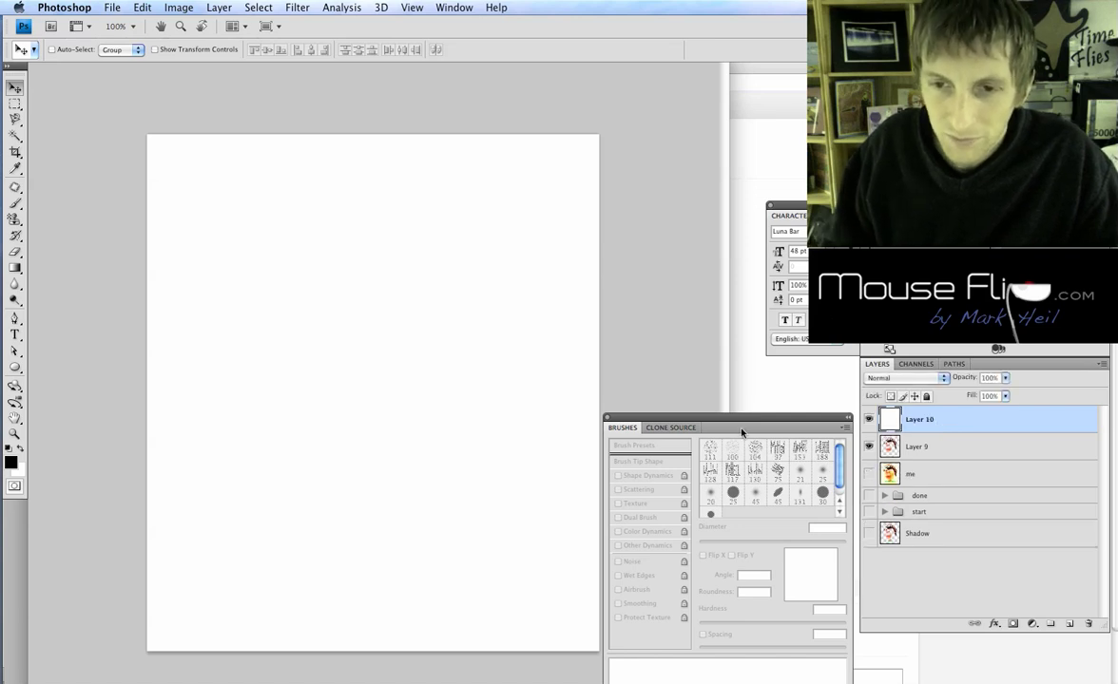
pyautogui.press('b')
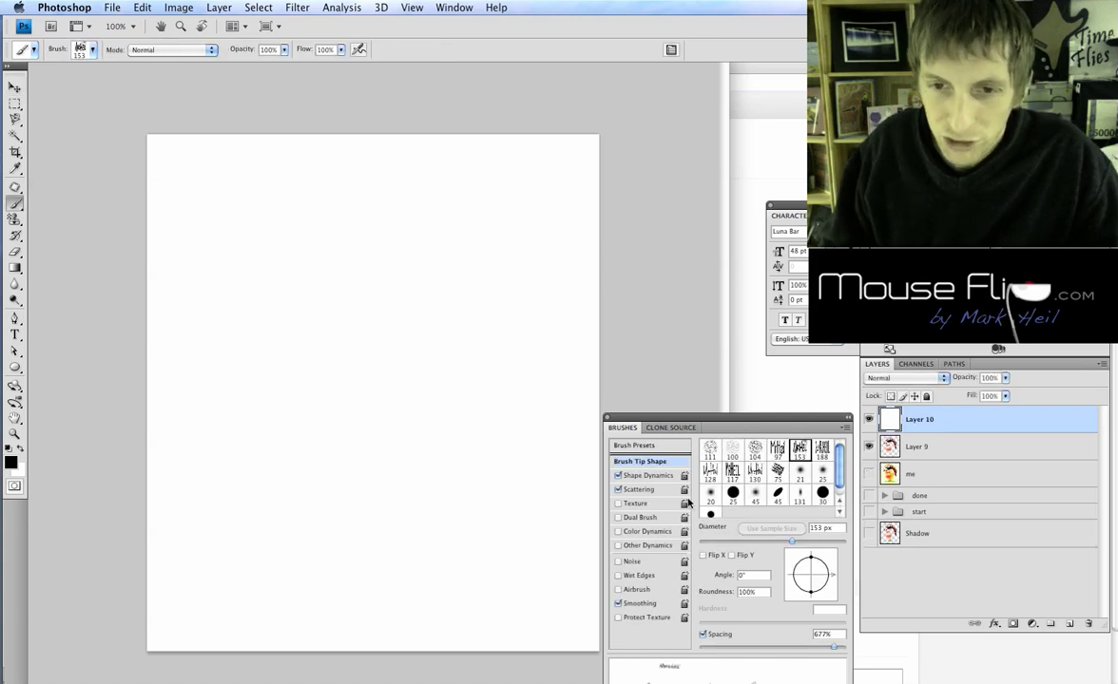
pyautogui.click(643, 447)
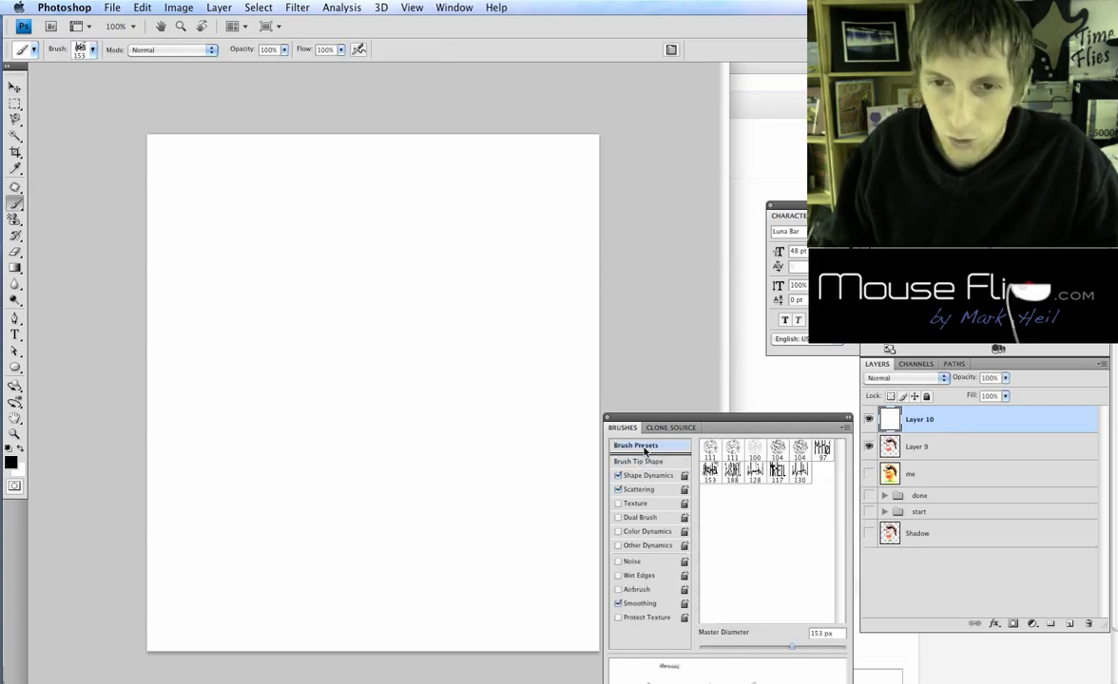
pyautogui.click(801, 479)
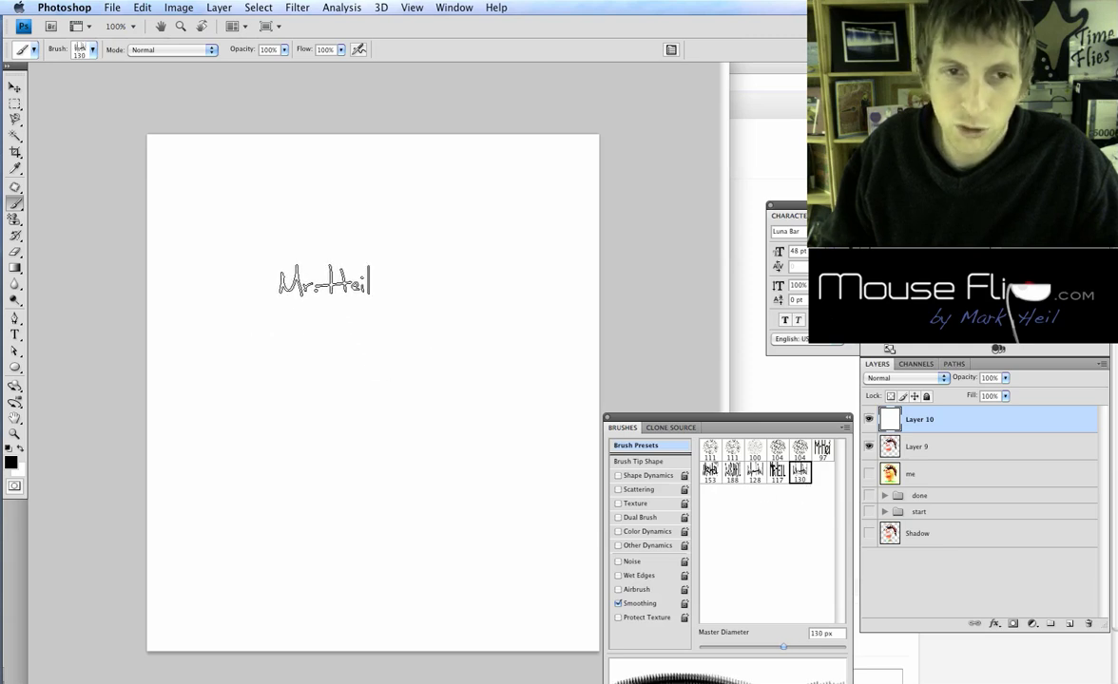
# Paint a few test strokes with the signature brush, then undo them all.
pyautogui.moveTo(297, 231); pyautogui.dragTo(447, 354)
pyautogui.click(290, 360)
pyautogui.moveTo(368, 386)
pyautogui.mouseDown()
pyautogui.moveTo(328, 373)
pyautogui.moveTo(480, 375)
pyautogui.mouseUp()
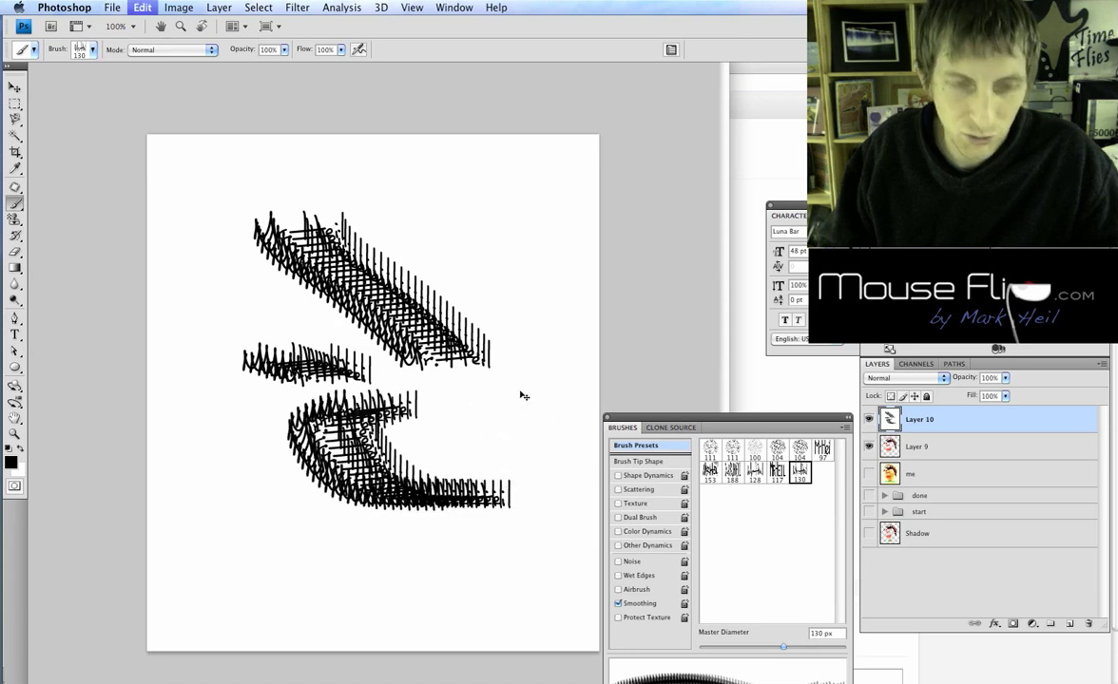
pyautogui.press('super+z')
pyautogui.press('alt+super+z')
pyautogui.press('alt+super+z')
pyautogui.press('alt+super+z')
pyautogui.press('alt+super+z')
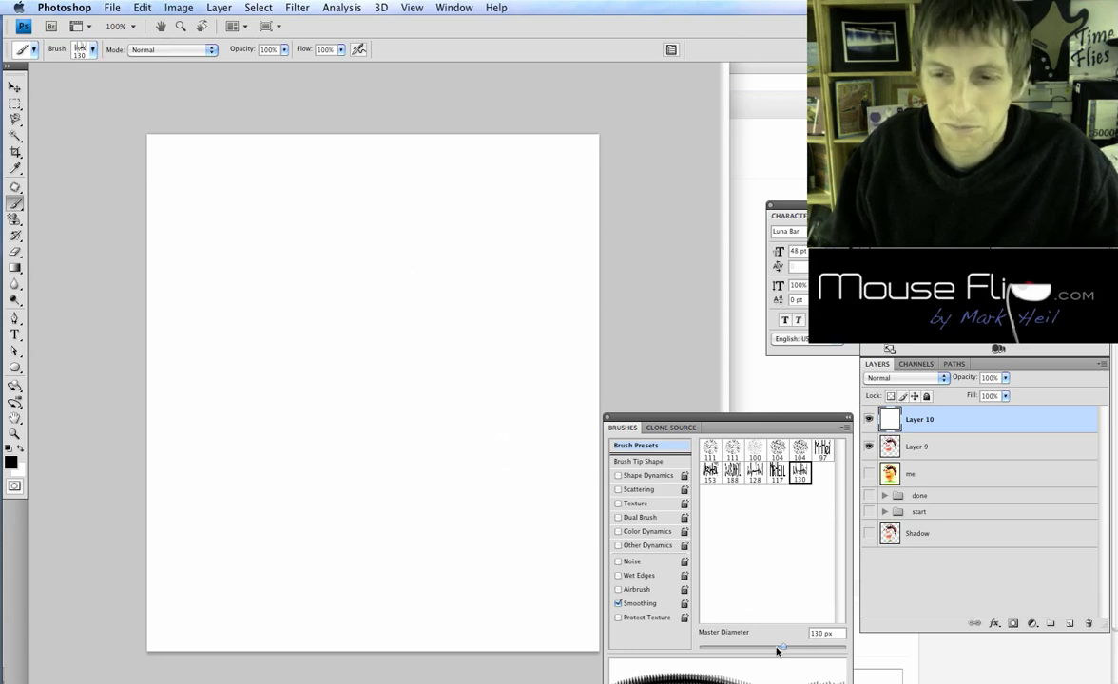
pyautogui.moveTo(787, 429)
pyautogui.mouseDown()
pyautogui.moveTo(717, 72)
pyautogui.moveTo(774, 86)
pyautogui.mouseUp()
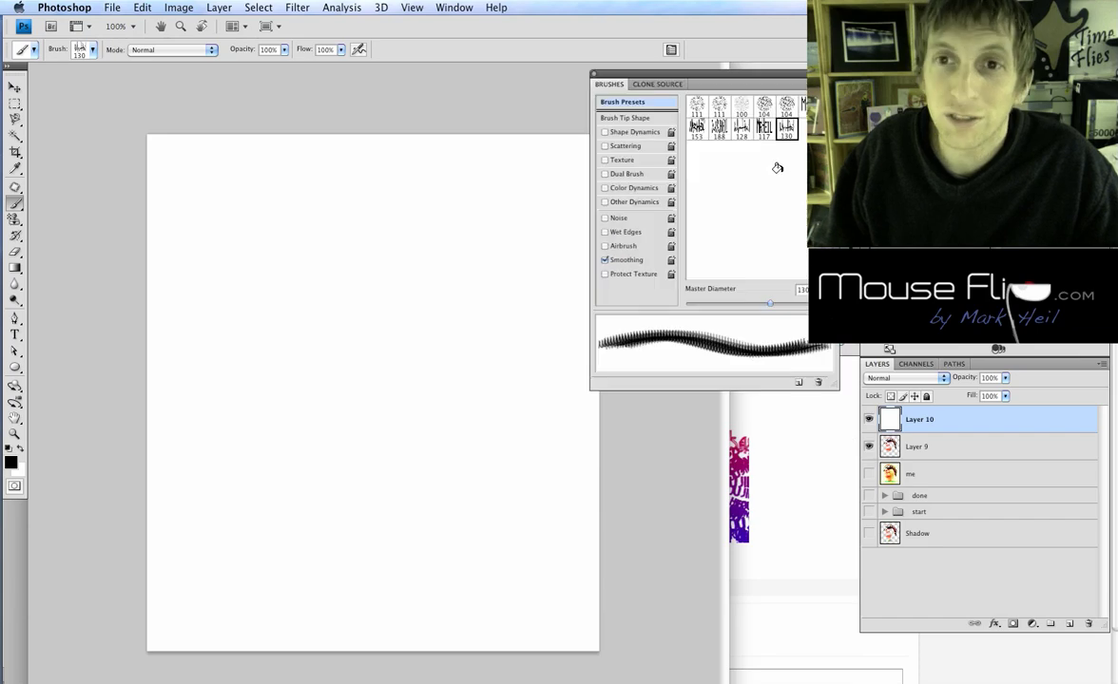
# Widen brush spacing, enable Shape Dynamics and Scattering, and lower size jitter and minimum diameter to about 17.
pyautogui.click(634, 120)
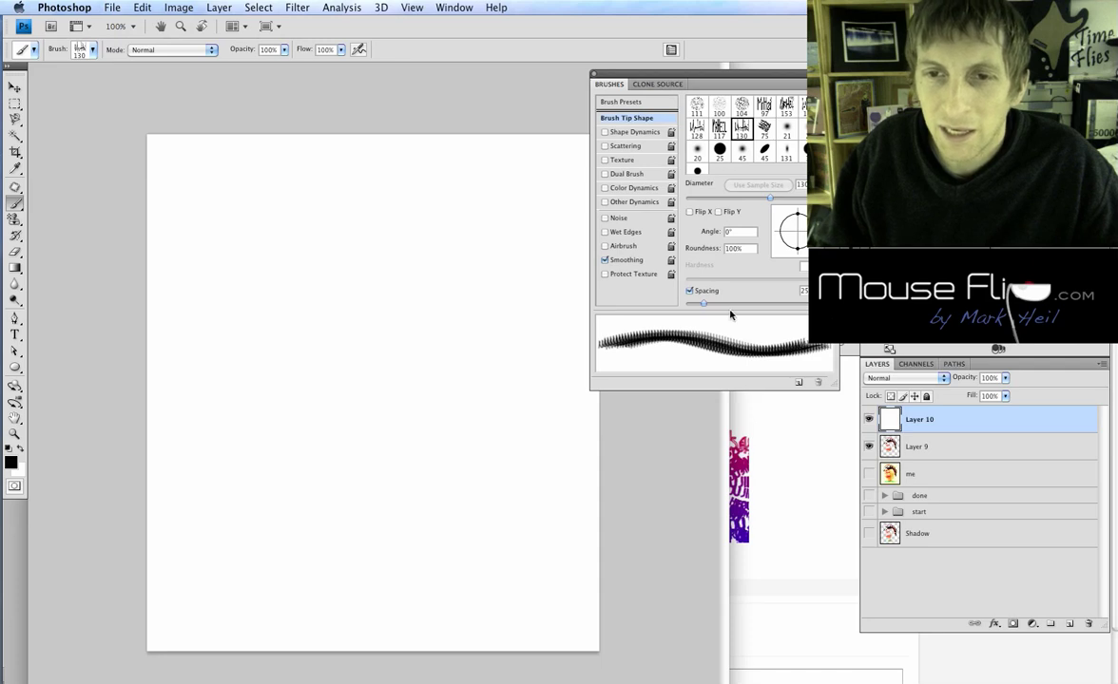
pyautogui.moveTo(700, 302)
pyautogui.mouseDown()
pyautogui.moveTo(813, 310)
pyautogui.moveTo(775, 292)
pyautogui.mouseUp()
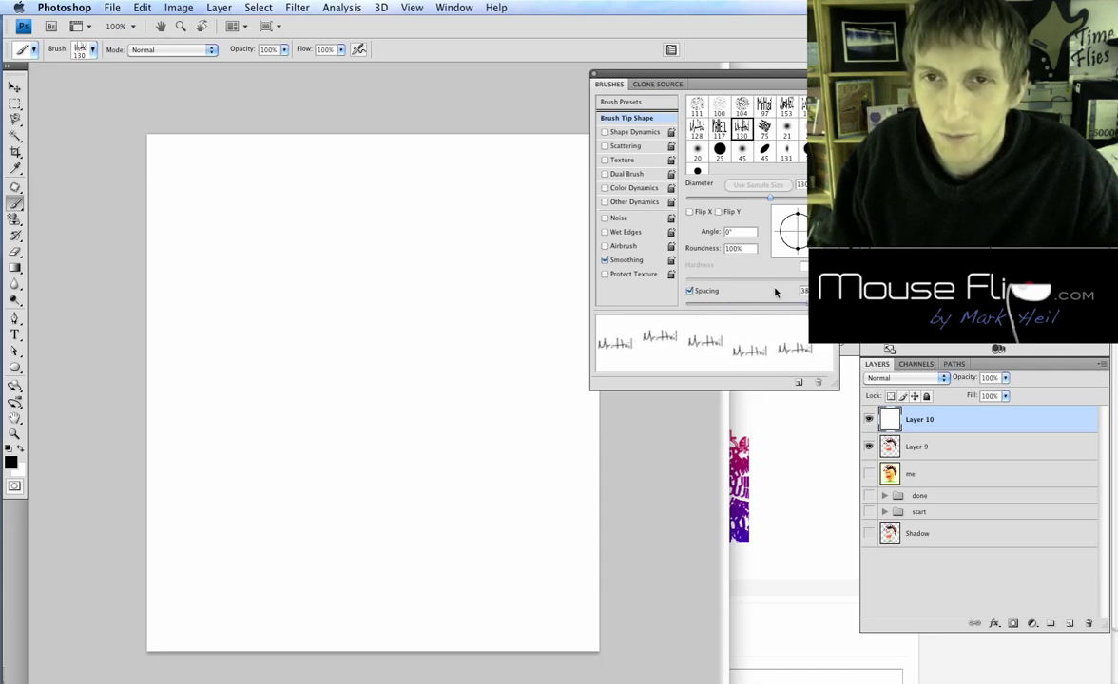
pyautogui.click(631, 132)
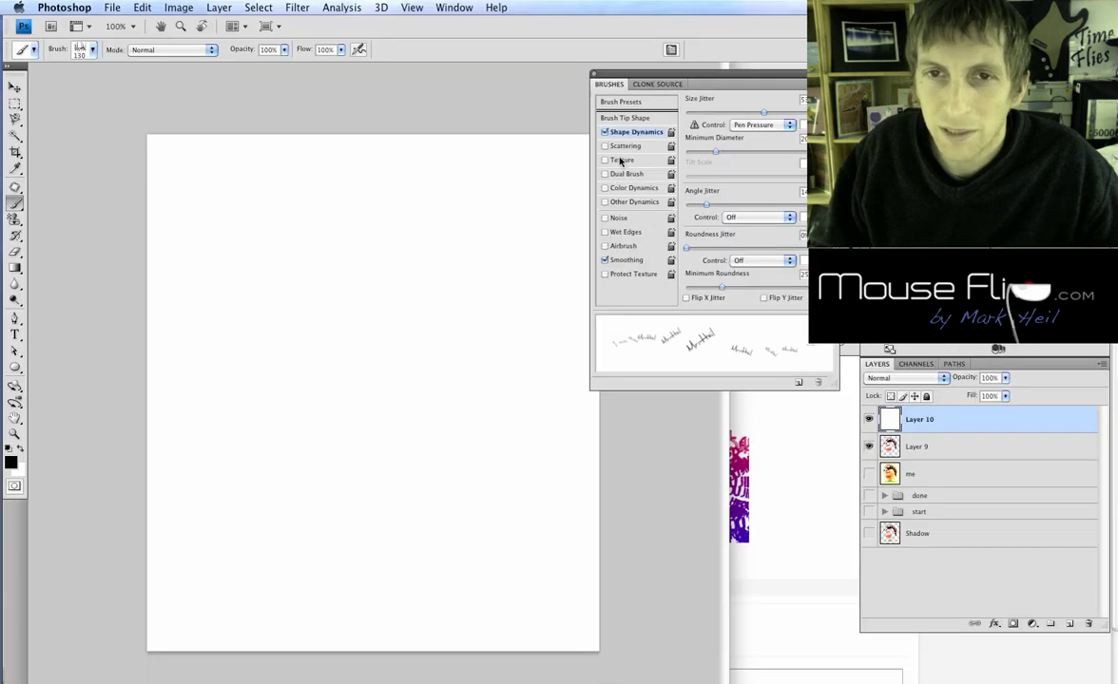
pyautogui.click(605, 147)
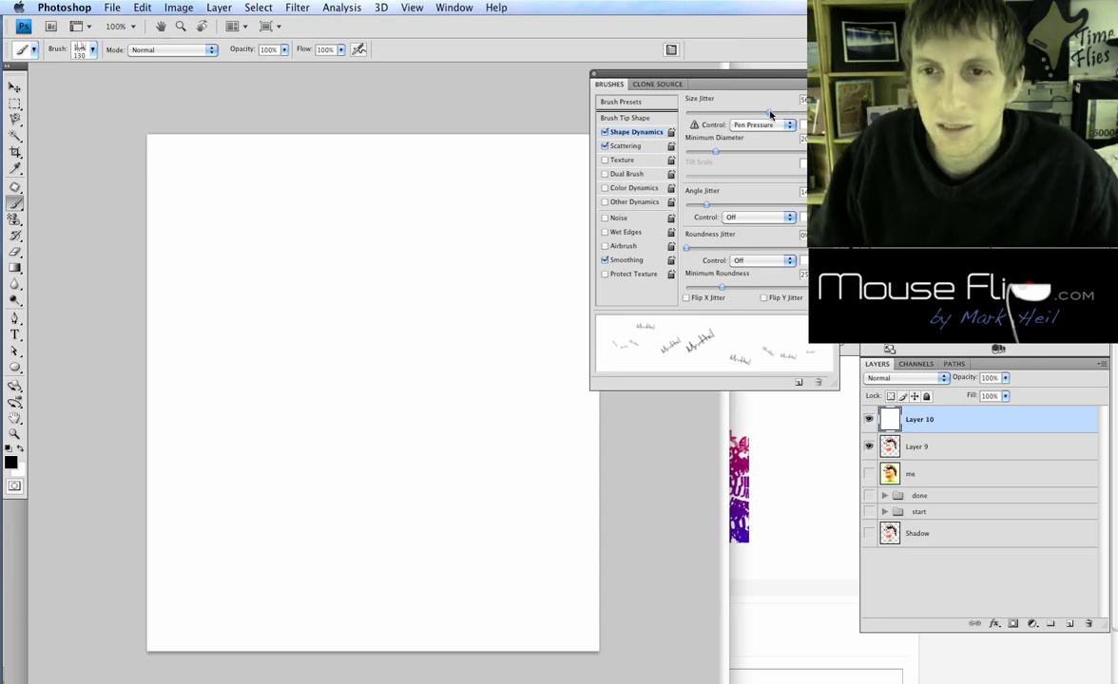
pyautogui.moveTo(784, 115); pyautogui.dragTo(747, 118)
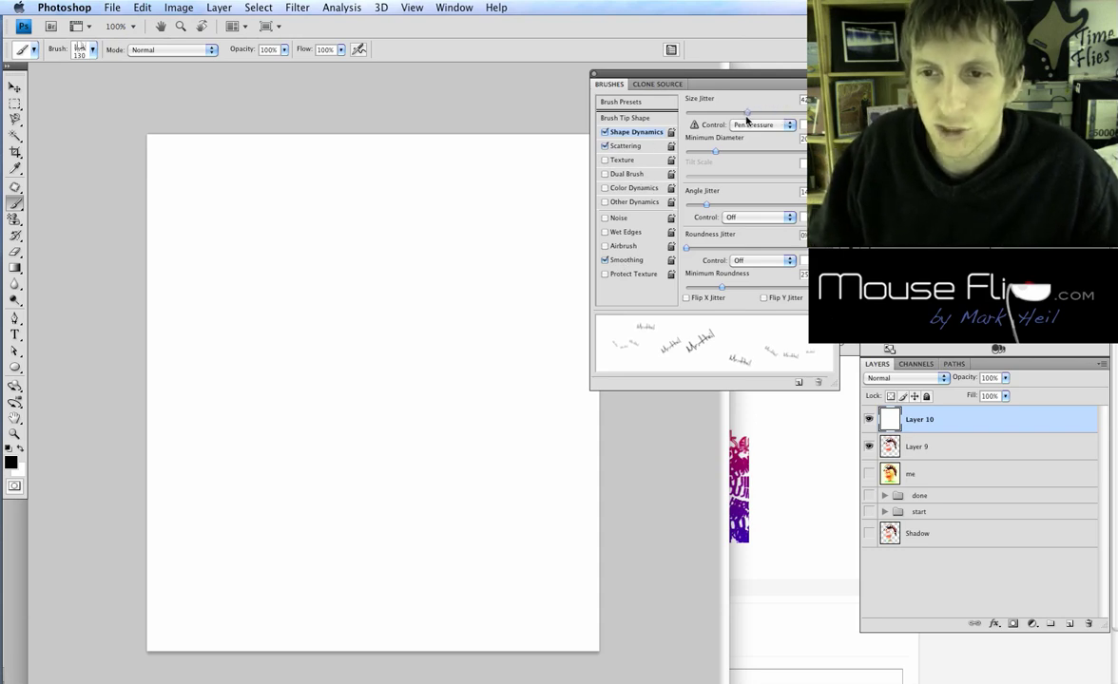
pyautogui.click(612, 146)
pyautogui.click(629, 132)
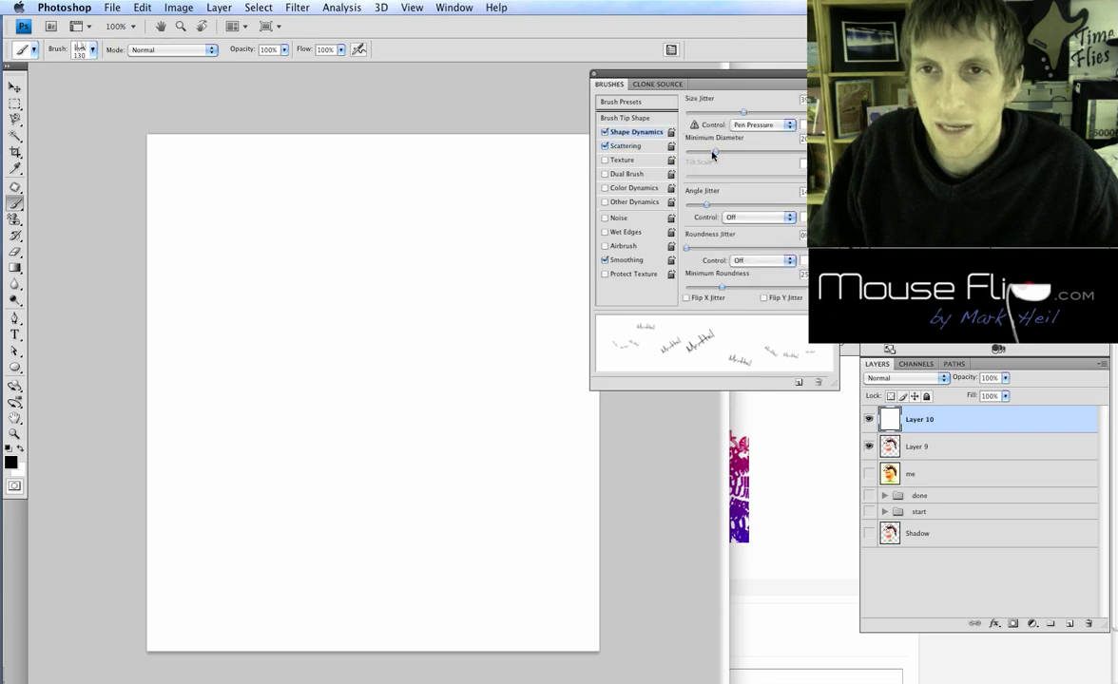
pyautogui.moveTo(714, 155); pyautogui.dragTo(710, 162)
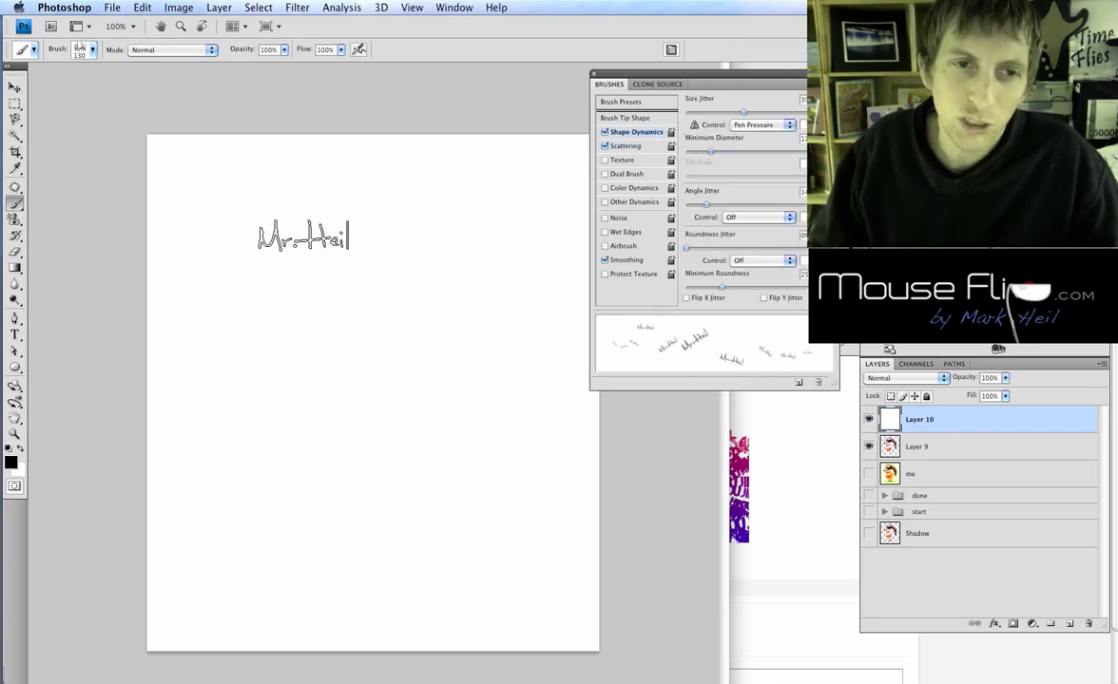
# Stamp six scattered Mr.Heil signatures across the canvas.
pyautogui.click(303, 235)
pyautogui.click(390, 323)
pyautogui.click(313, 404)
pyautogui.click(418, 489)
pyautogui.click(333, 237)
pyautogui.click(480, 372)
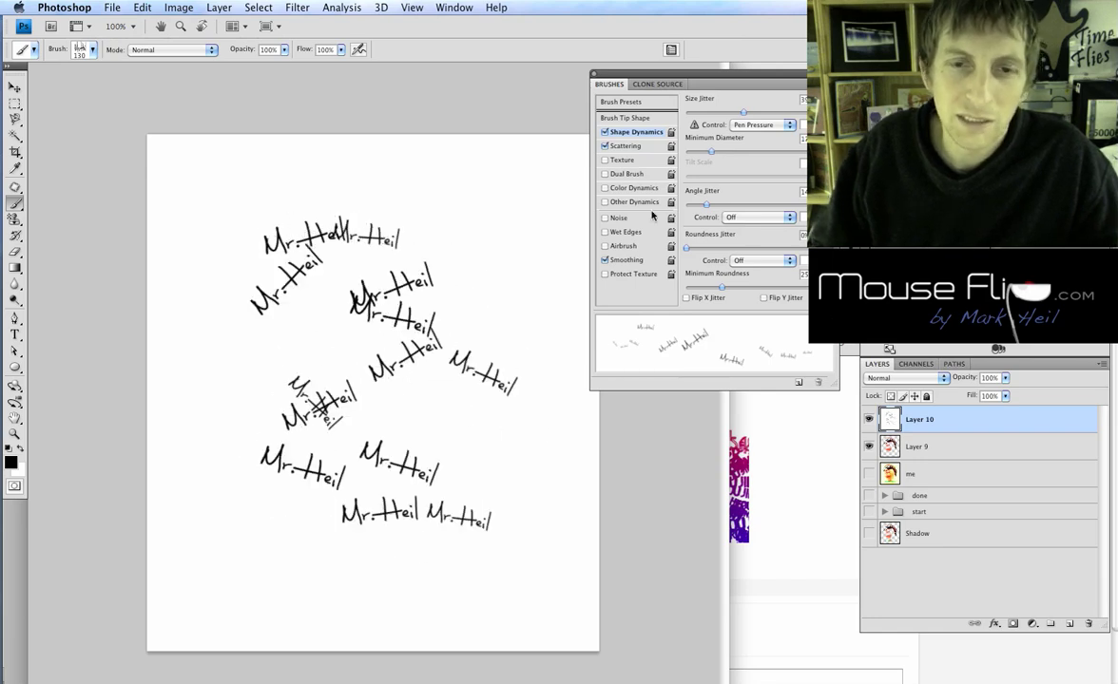
# Rename the new layer 'text' and move it below the portrait layer, Layer 9.
pyautogui.moveTo(640, 72); pyautogui.dragTo(668, 65)
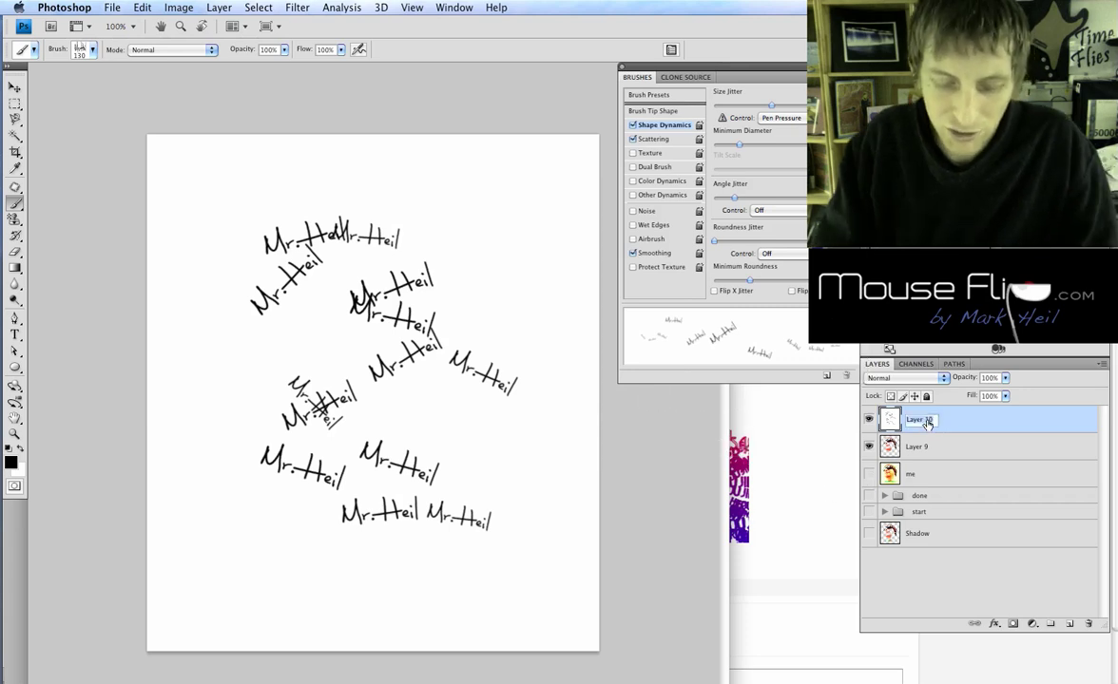
pyautogui.write('text')
pyautogui.press('Return')
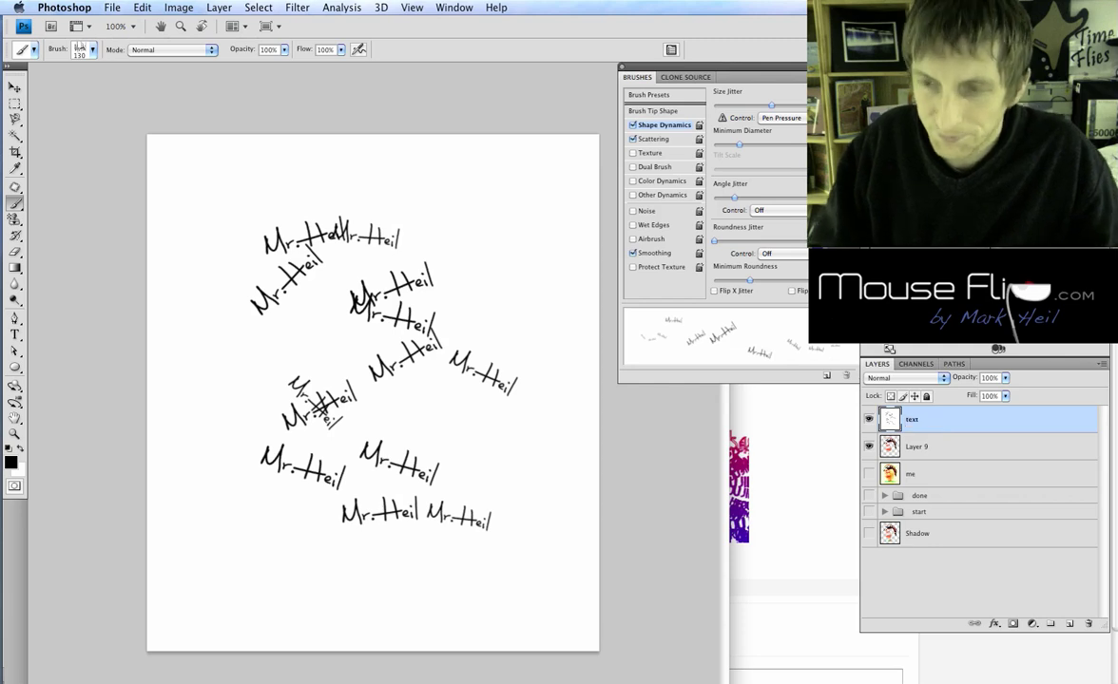
pyautogui.moveTo(929, 422); pyautogui.dragTo(927, 454)
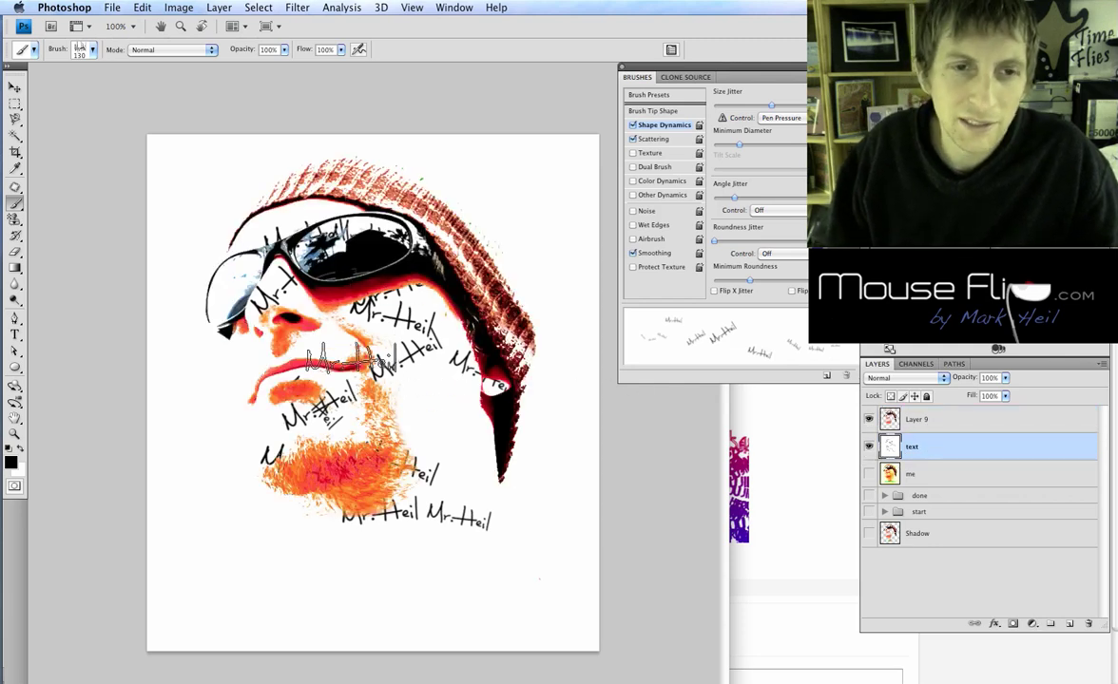
# Stamp Mr.Heil signatures around the face, cap, cheek and canvas edges.
pyautogui.click(209, 233)
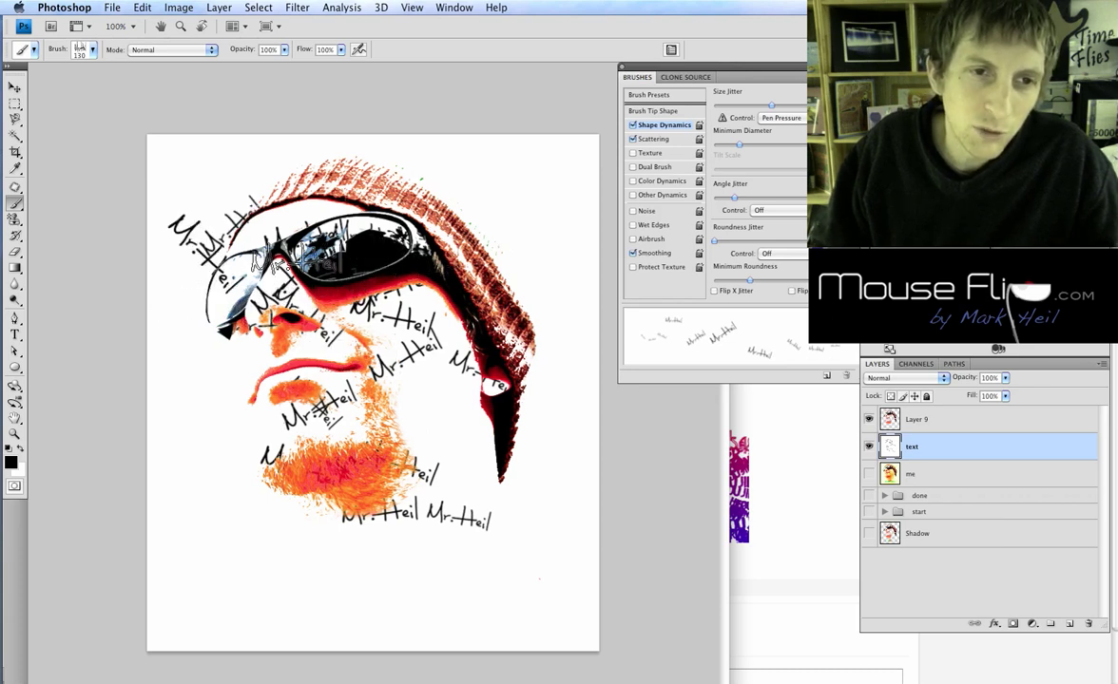
pyautogui.click(285, 219)
pyautogui.click(494, 205)
pyautogui.click(570, 380)
pyautogui.click(485, 419)
pyautogui.click(494, 214)
pyautogui.click(409, 347)
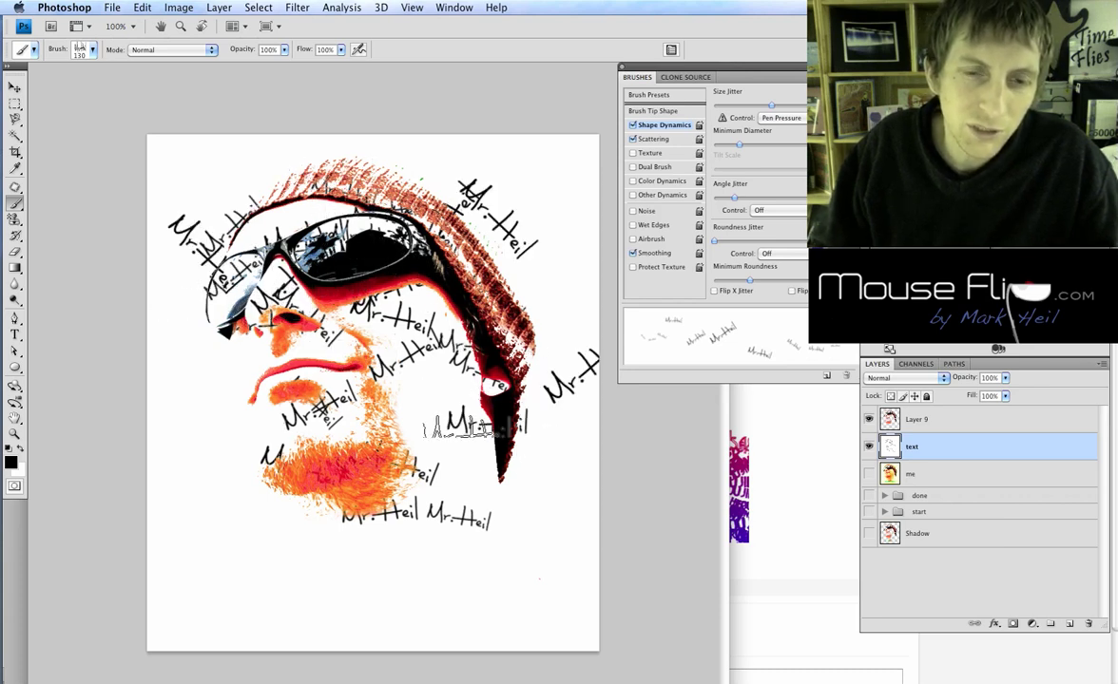
pyautogui.click(252, 513)
pyautogui.click(366, 521)
pyautogui.click(471, 423)
pyautogui.click(468, 436)
pyautogui.click(544, 304)
pyautogui.click(423, 323)
# Add more stamps at the cap, sunglasses, mid-face, lips and chin, then select Layer 9.
pyautogui.click(275, 195)
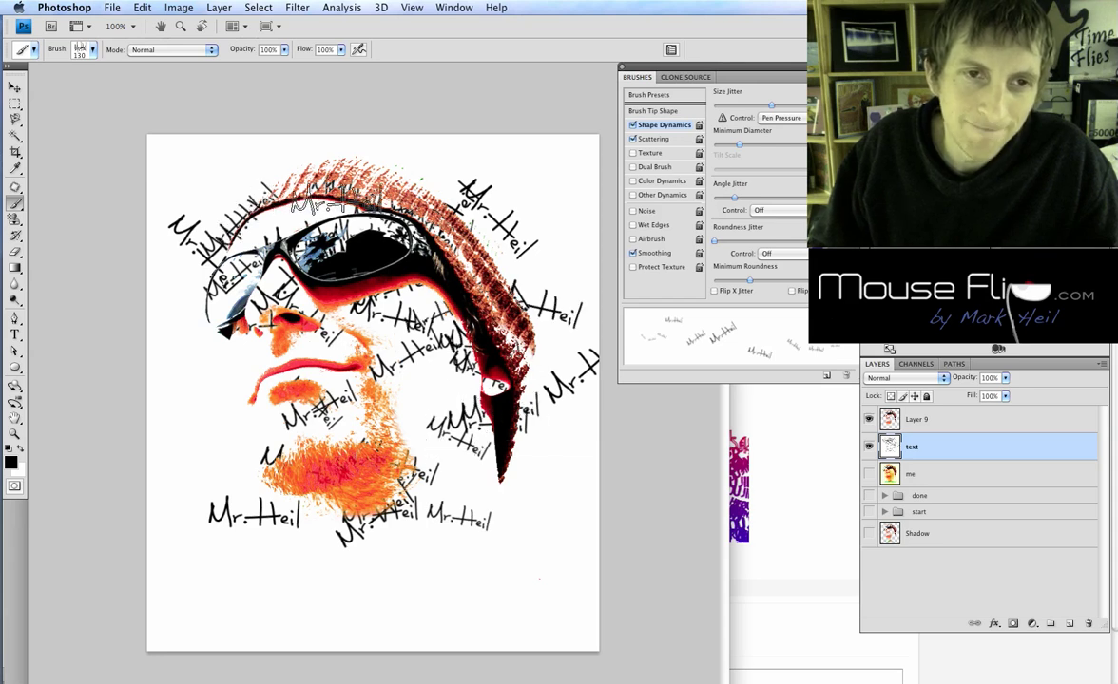
pyautogui.click(251, 280)
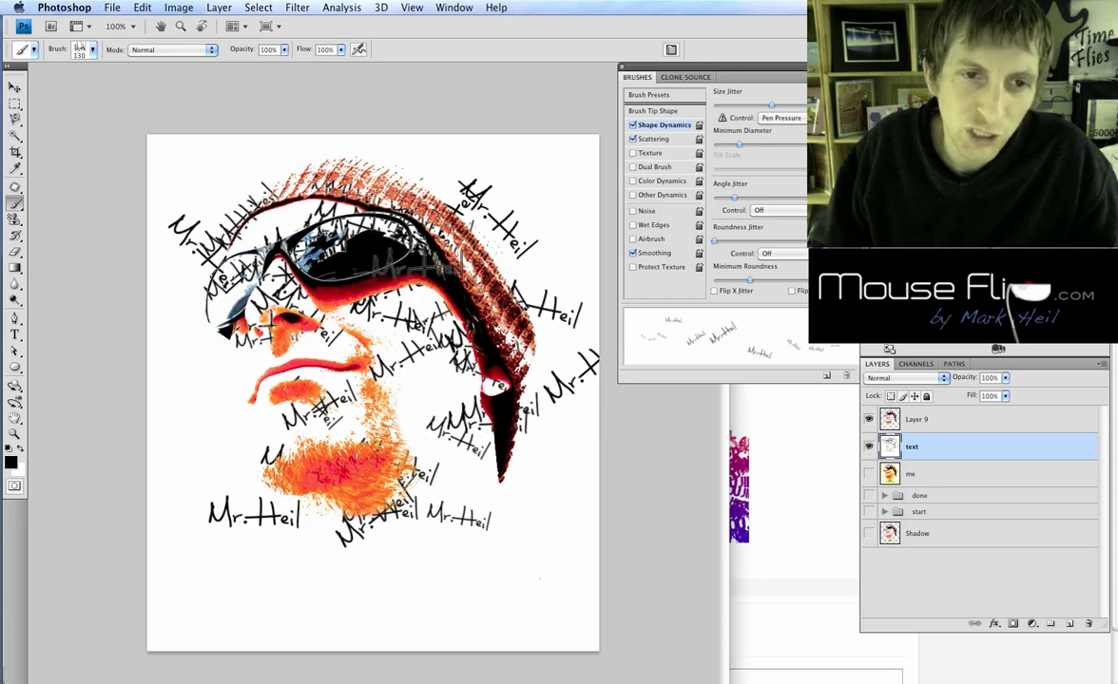
pyautogui.click(411, 351)
pyautogui.click(453, 408)
pyautogui.click(456, 176)
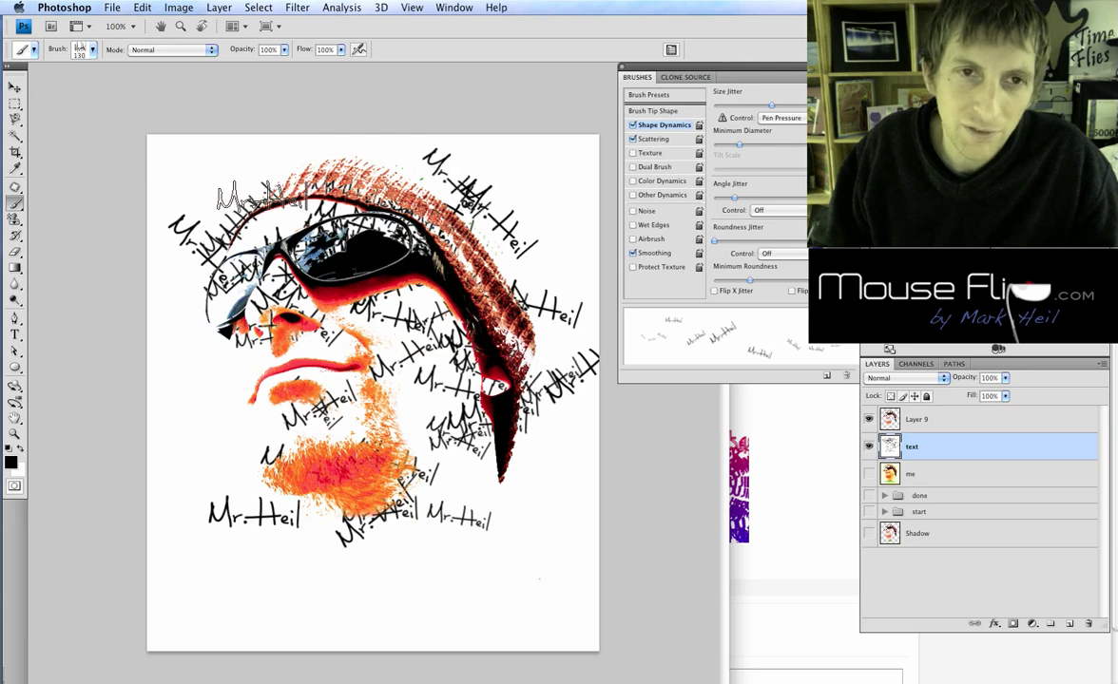
pyautogui.click(214, 160)
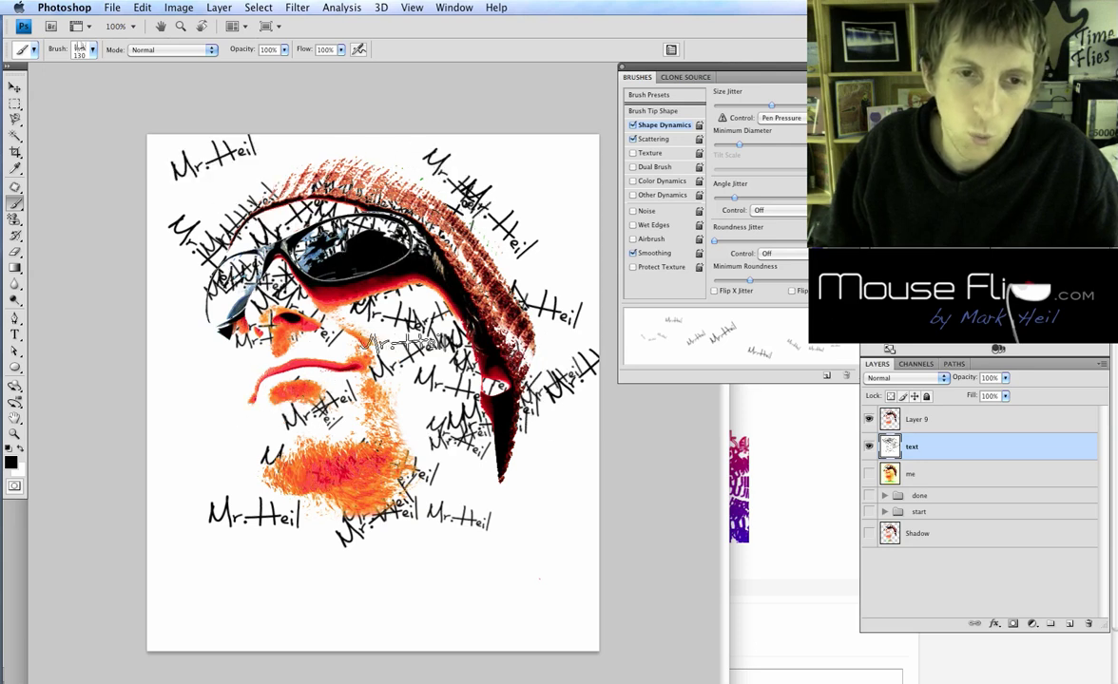
pyautogui.click(306, 374)
pyautogui.click(374, 397)
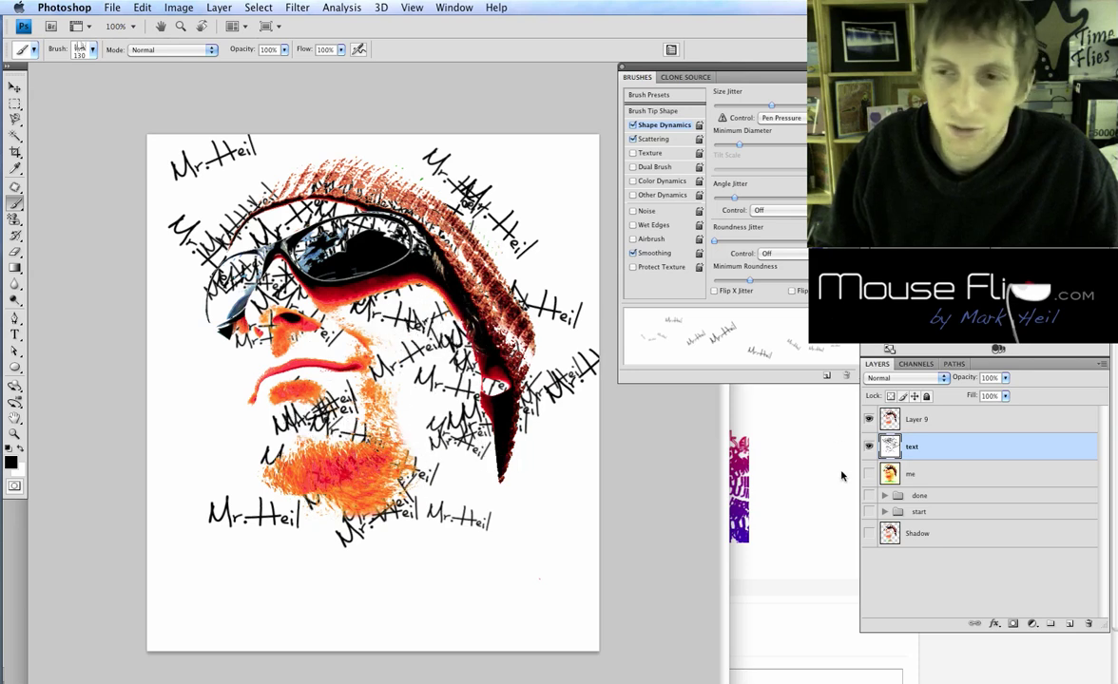
pyautogui.click(951, 428)
# Fade Layer 9 to about 38% opacity and paint more Mr.Heil stamps on the text layer.
pyautogui.click(1007, 380)
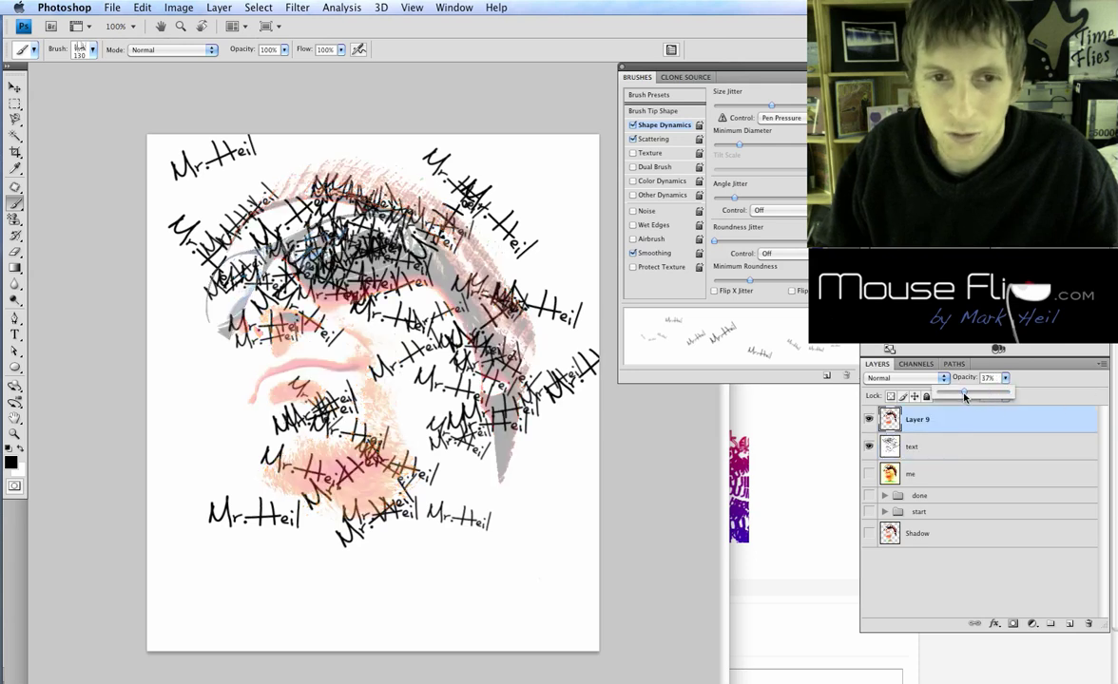
pyautogui.moveTo(964, 398); pyautogui.dragTo(966, 397)
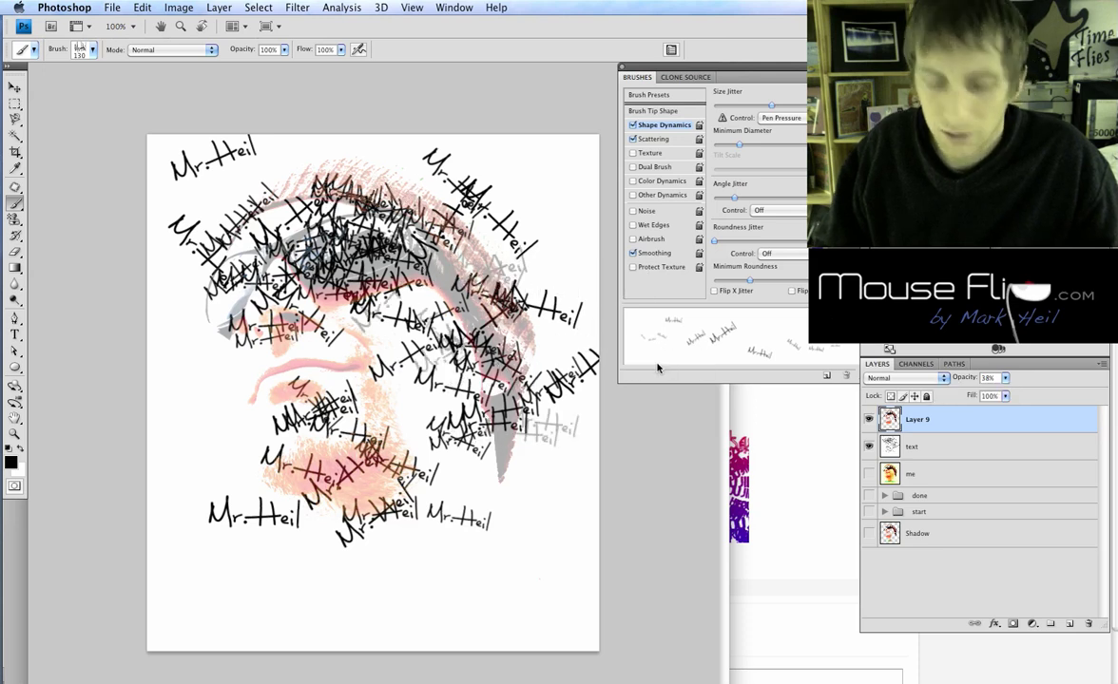
pyautogui.click(929, 450)
pyautogui.moveTo(399, 267)
pyautogui.mouseDown()
pyautogui.moveTo(472, 438)
pyautogui.moveTo(369, 272)
pyautogui.mouseUp()
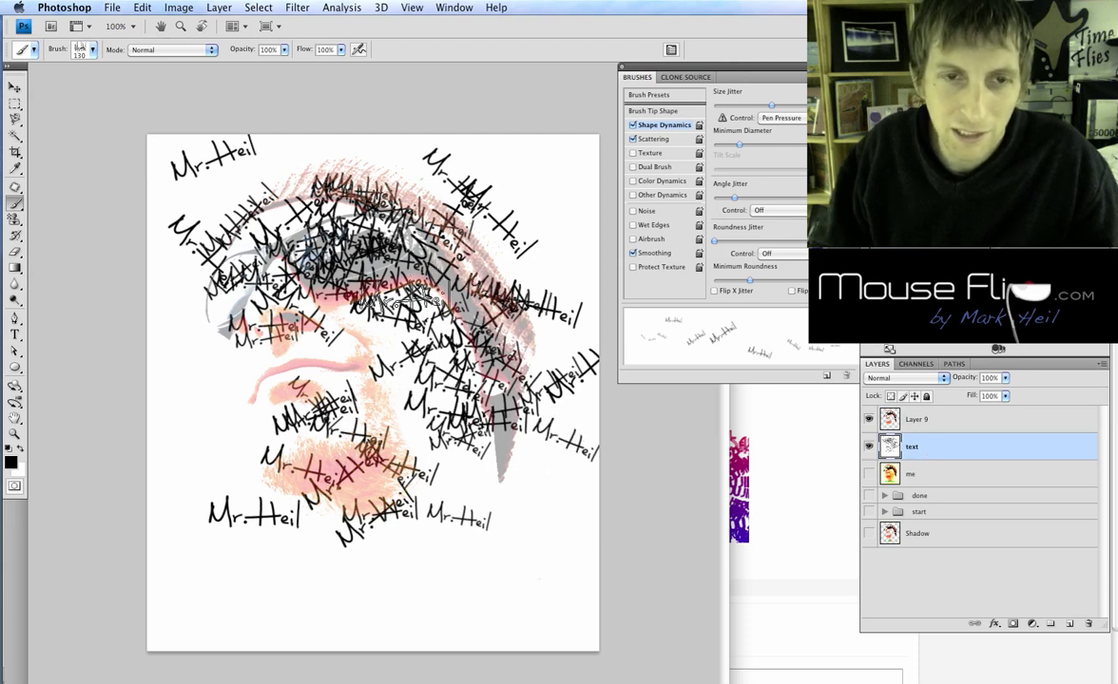
# Switch to the 117 px signature tip with wider spacing and paint sparse MRHEIL marks.
pyautogui.click(655, 112)
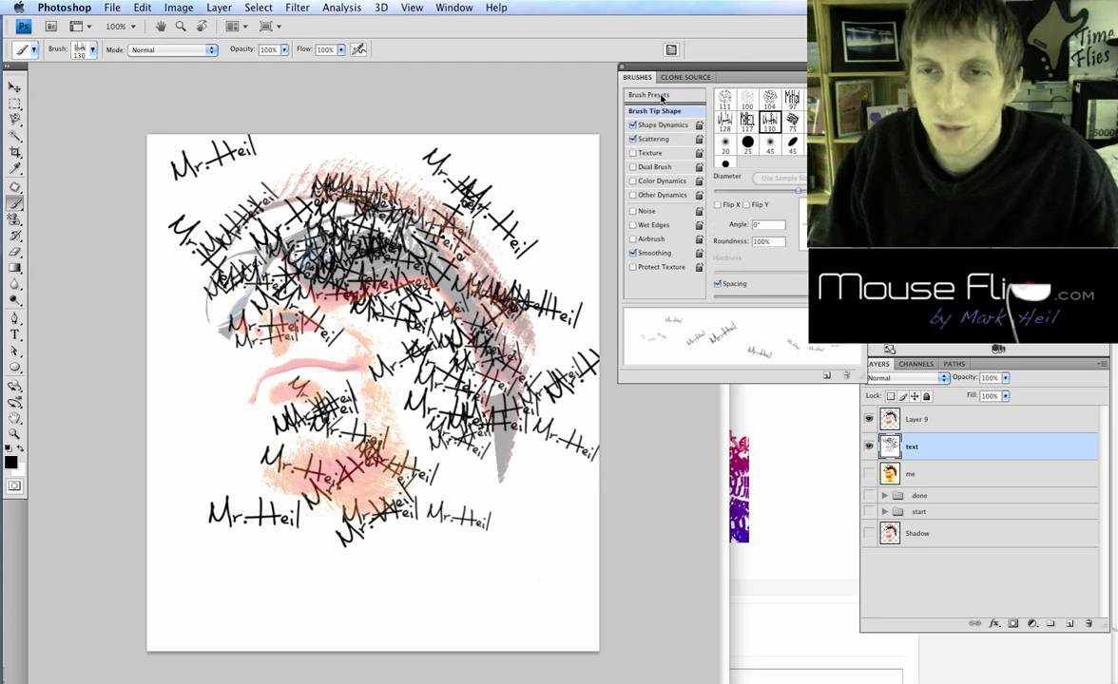
pyautogui.click(747, 121)
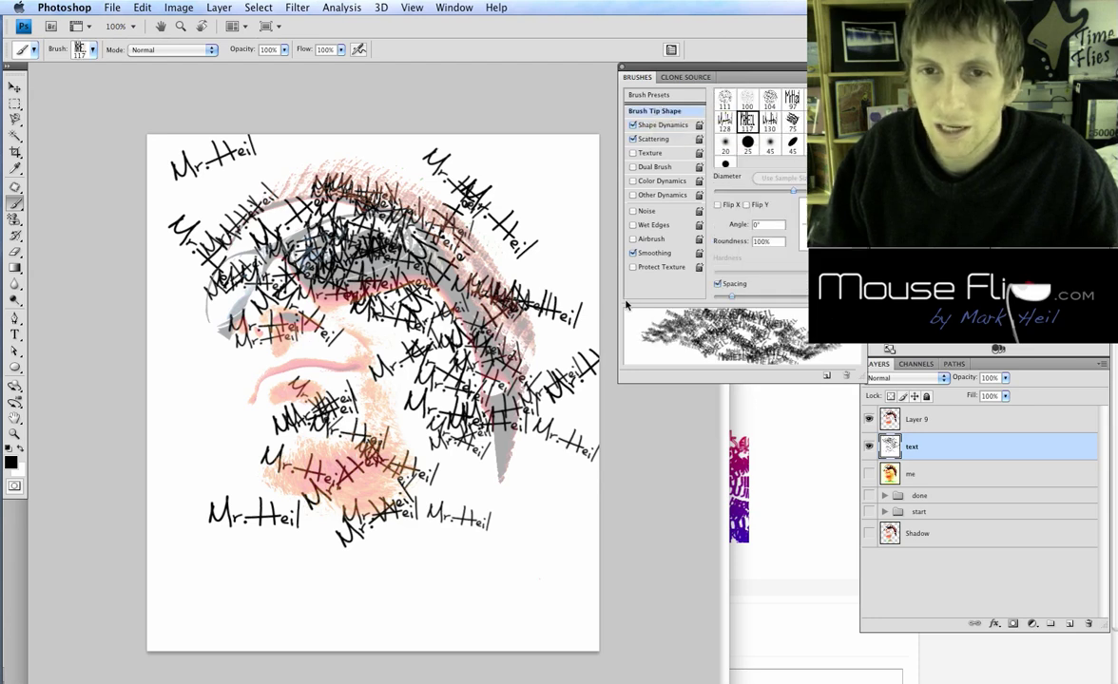
pyautogui.click(667, 126)
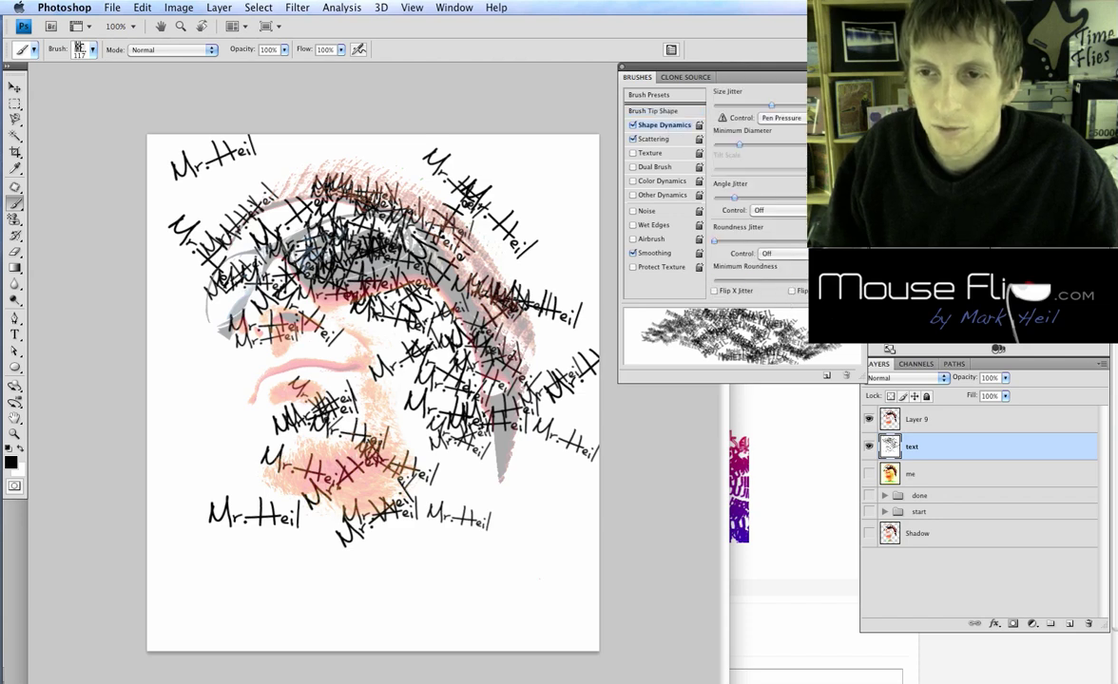
pyautogui.click(648, 111)
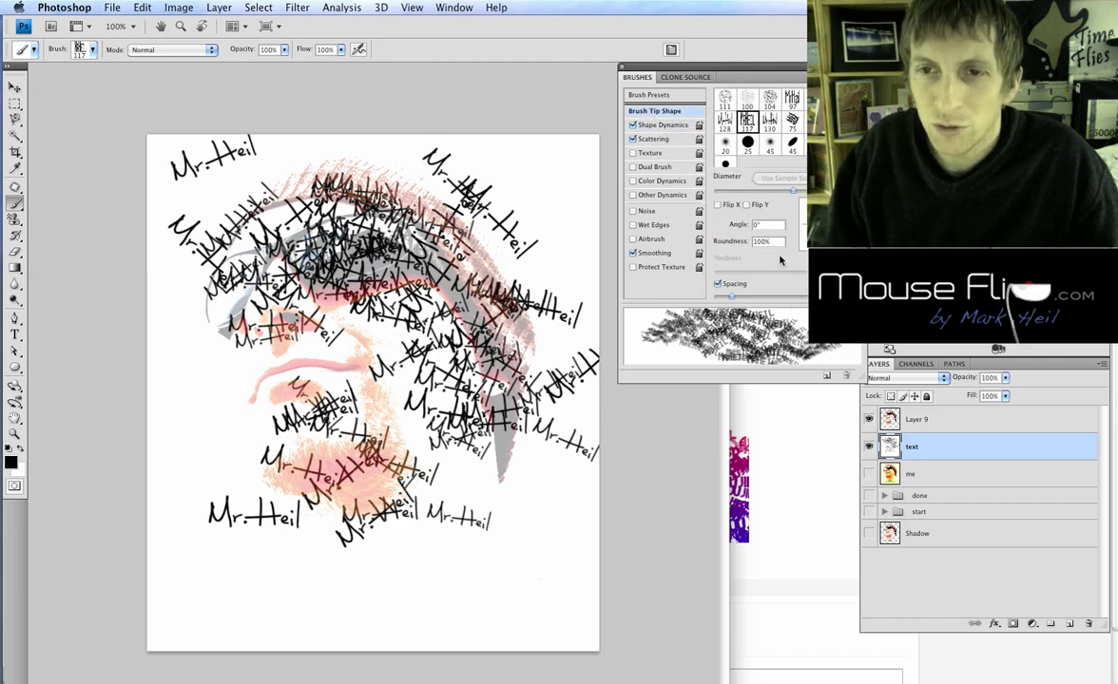
pyautogui.moveTo(731, 296); pyautogui.dragTo(755, 296)
pyautogui.moveTo(447, 307)
pyautogui.mouseDown()
pyautogui.moveTo(276, 314)
pyautogui.moveTo(228, 428)
pyautogui.moveTo(381, 493)
pyautogui.moveTo(447, 238)
pyautogui.moveTo(314, 162)
pyautogui.moveTo(217, 282)
pyautogui.moveTo(161, 276)
pyautogui.moveTo(180, 270)
pyautogui.moveTo(209, 290)
pyautogui.moveTo(333, 273)
pyautogui.moveTo(390, 166)
pyautogui.moveTo(229, 156)
pyautogui.moveTo(427, 304)
pyautogui.moveTo(280, 423)
pyautogui.moveTo(342, 456)
pyautogui.moveTo(314, 352)
pyautogui.moveTo(309, 451)
pyautogui.moveTo(314, 360)
pyautogui.mouseUp()
# Paint more scattered marks with the 128 px tip, then the 188 px tip at wider spacing.
pyautogui.click(725, 121)
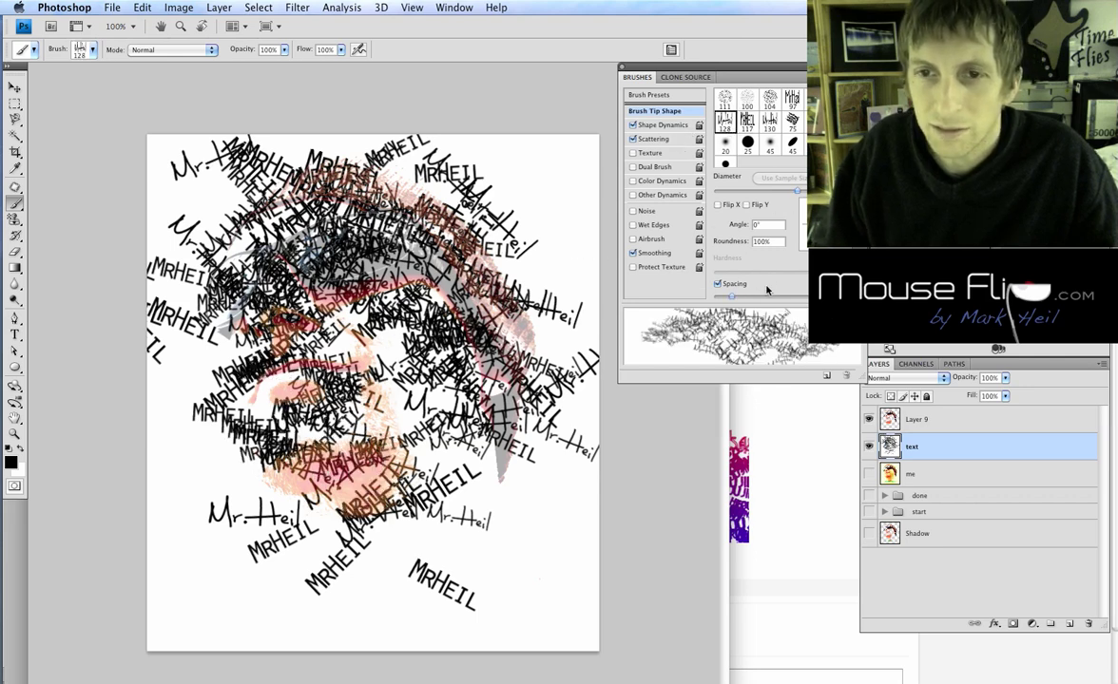
pyautogui.moveTo(447, 268)
pyautogui.mouseDown()
pyautogui.moveTo(380, 290)
pyautogui.moveTo(328, 389)
pyautogui.moveTo(518, 328)
pyautogui.mouseUp()
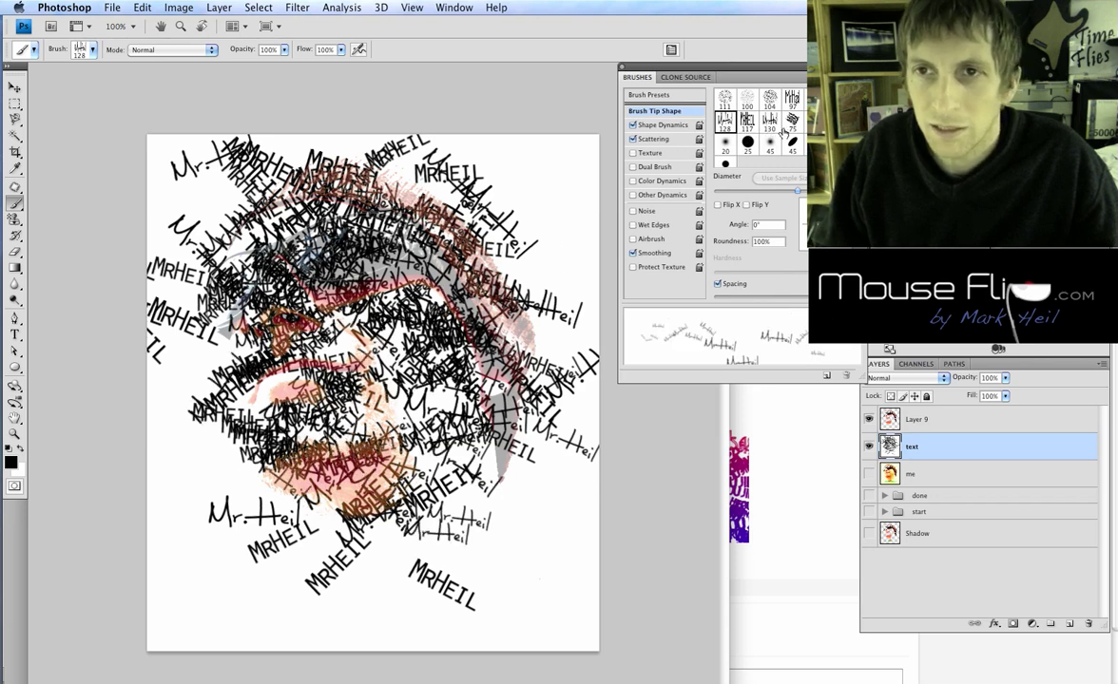
pyautogui.click(731, 295)
pyautogui.moveTo(731, 295); pyautogui.dragTo(793, 296)
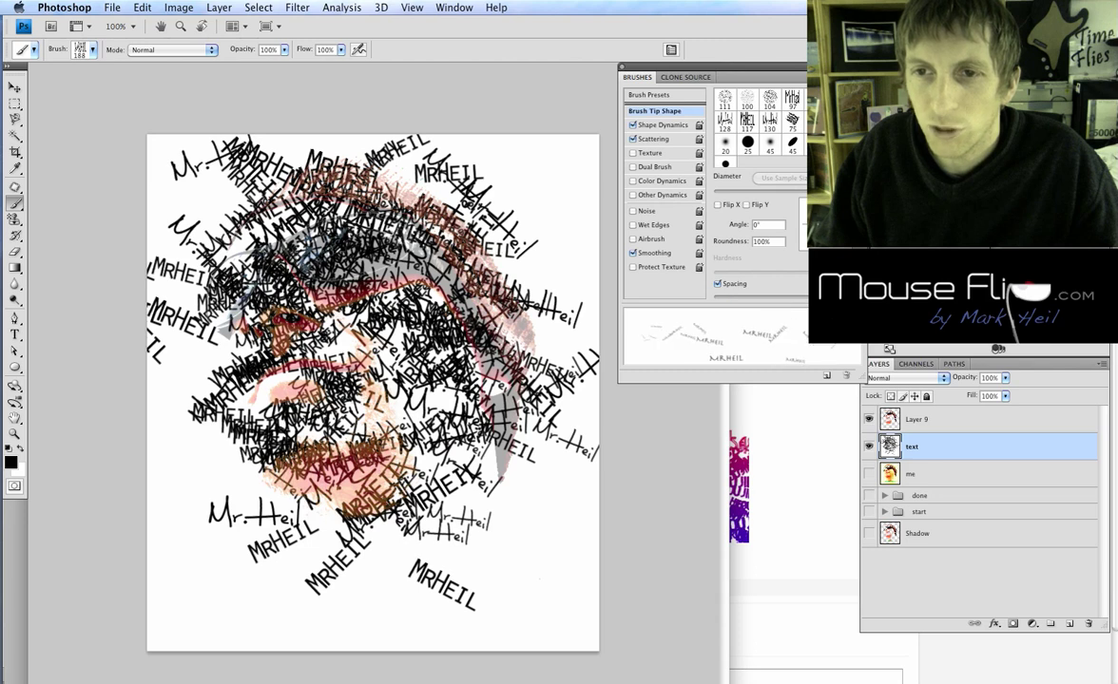
pyautogui.moveTo(380, 447)
pyautogui.mouseDown()
pyautogui.moveTo(409, 451)
pyautogui.moveTo(390, 399)
pyautogui.moveTo(485, 304)
pyautogui.moveTo(413, 318)
pyautogui.moveTo(225, 214)
pyautogui.moveTo(285, 252)
pyautogui.moveTo(359, 266)
pyautogui.moveTo(228, 318)
pyautogui.moveTo(180, 356)
pyautogui.moveTo(285, 356)
pyautogui.moveTo(314, 514)
pyautogui.mouseUp()
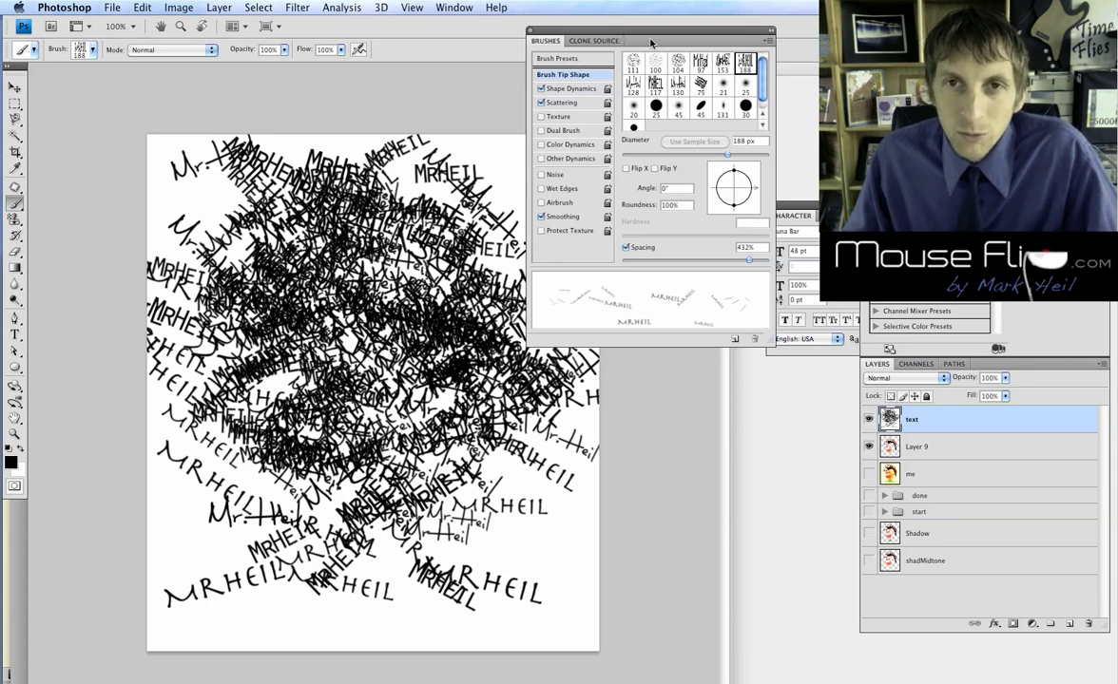
# Add a layer mask to the text layer and invert it so lettering appears only in the face.
pyautogui.moveTo(655, 45); pyautogui.dragTo(676, 141)
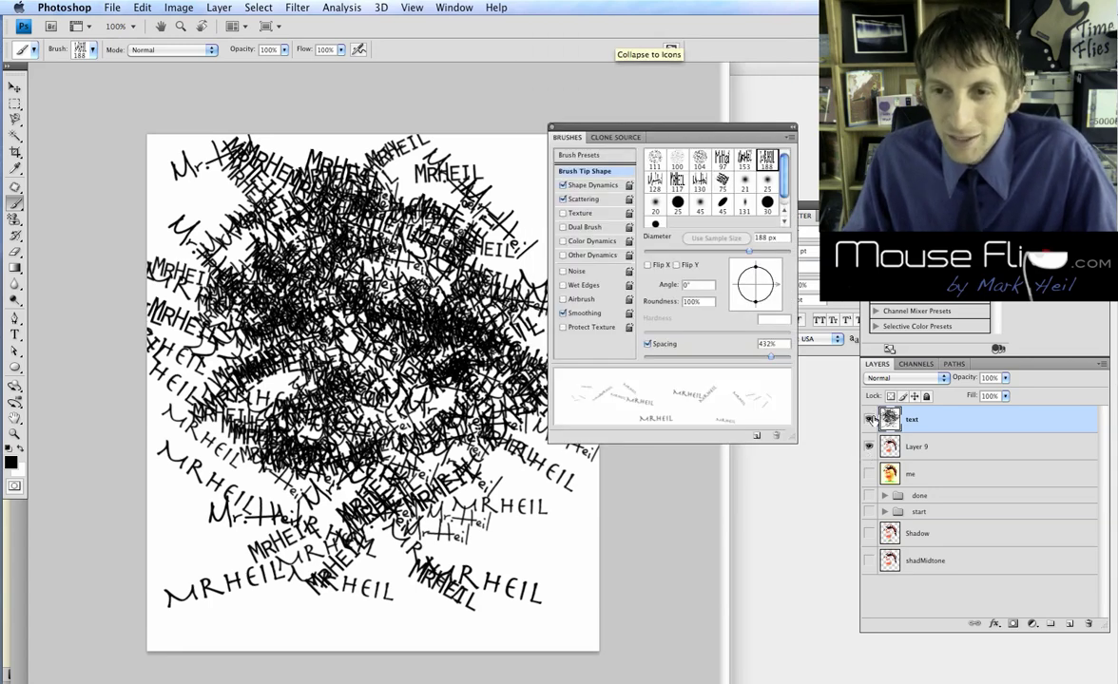
pyautogui.click(869, 419)
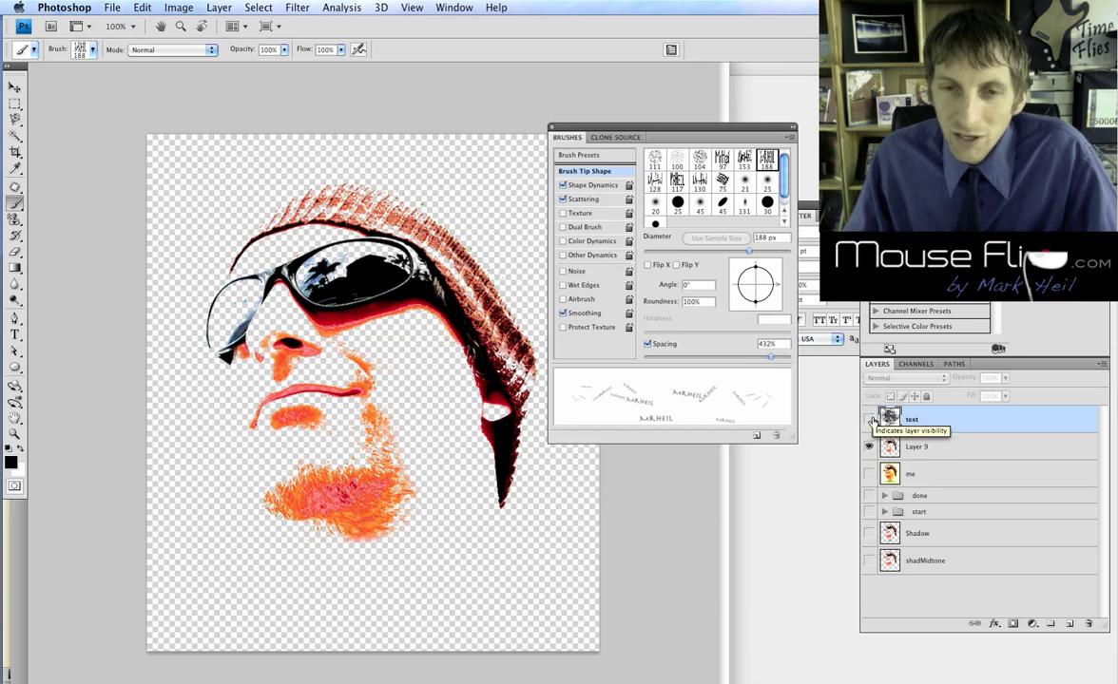
pyautogui.click(869, 419)
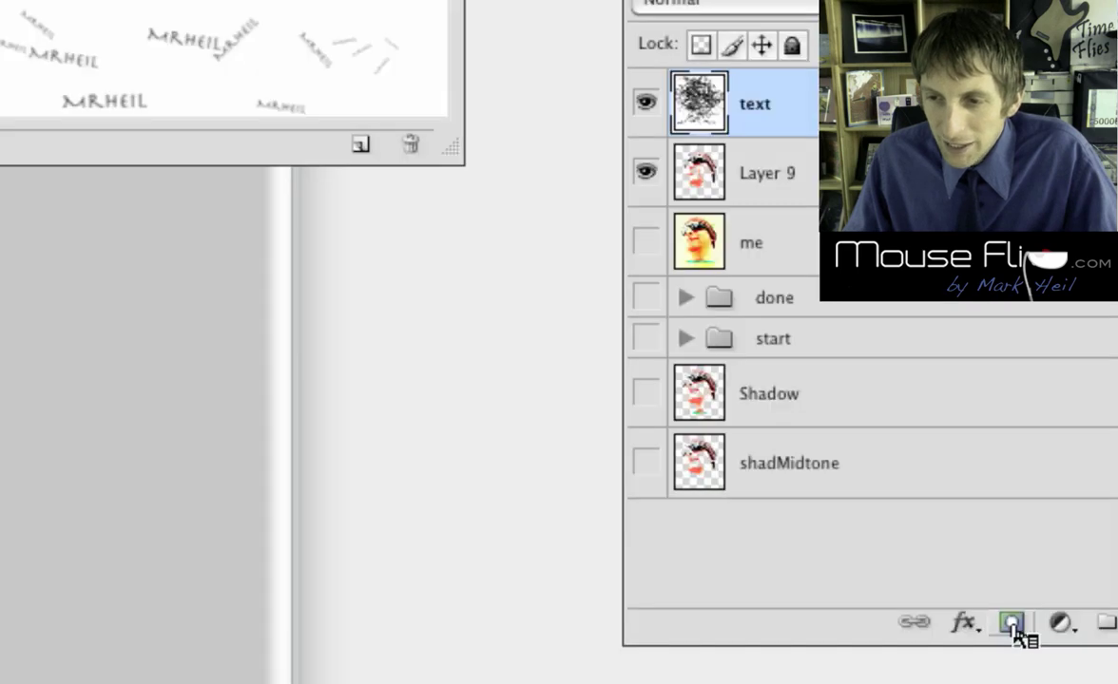
pyautogui.click(1011, 624)
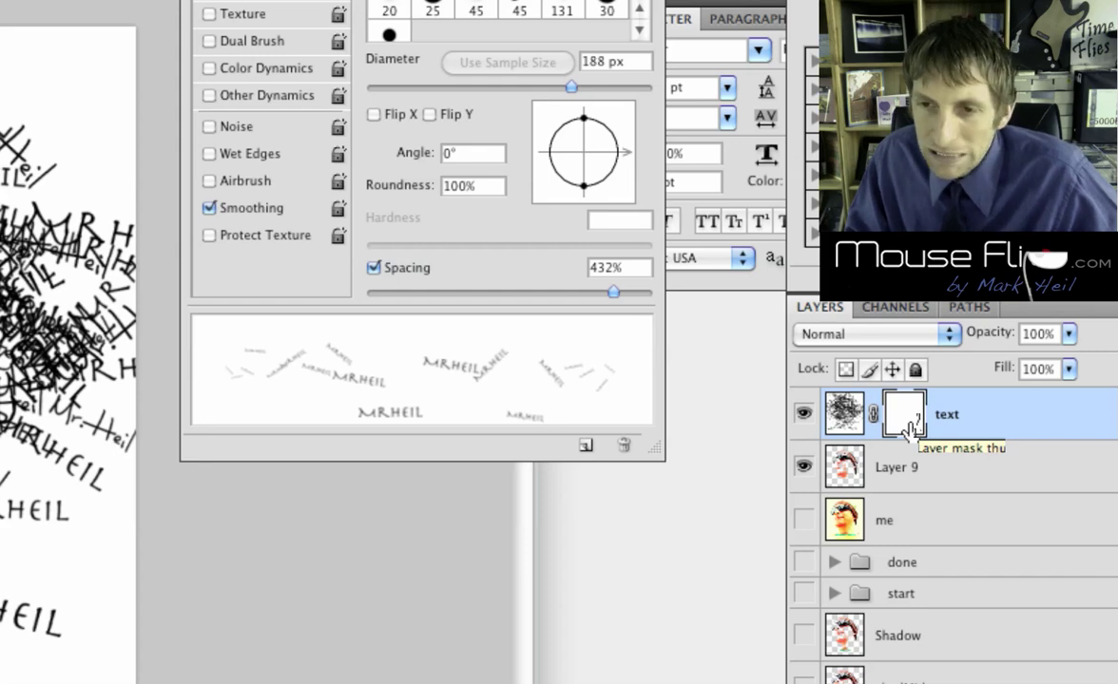
pyautogui.keyDown('alt'); pyautogui.click(910, 414); pyautogui.keyUp('alt')
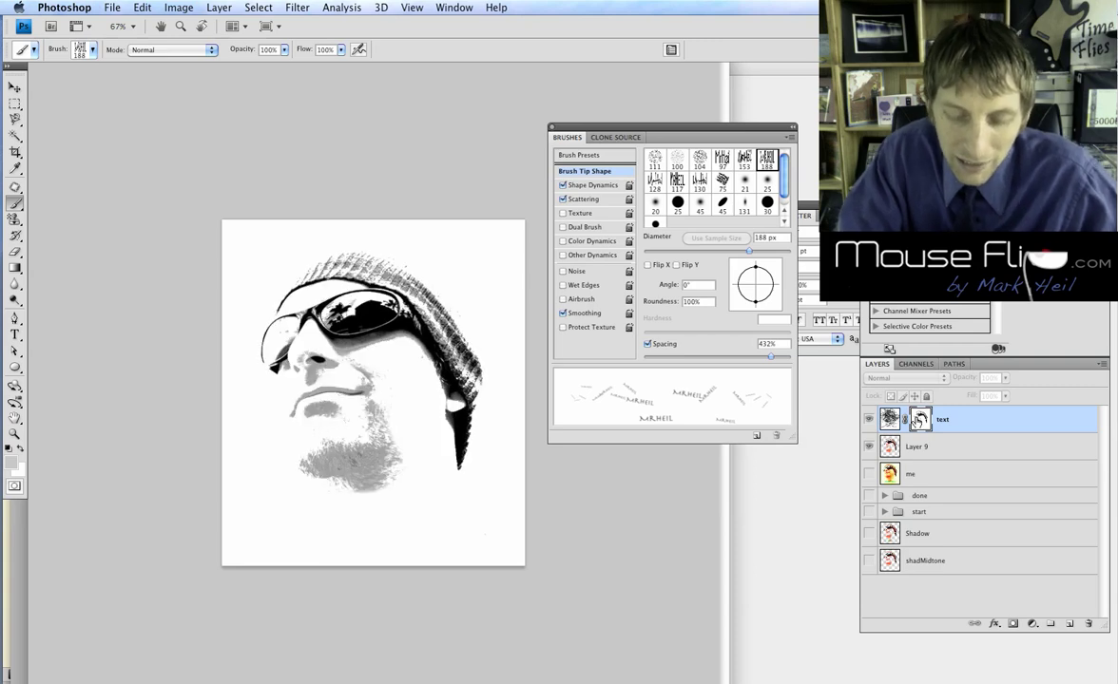
pyautogui.press('super+i')
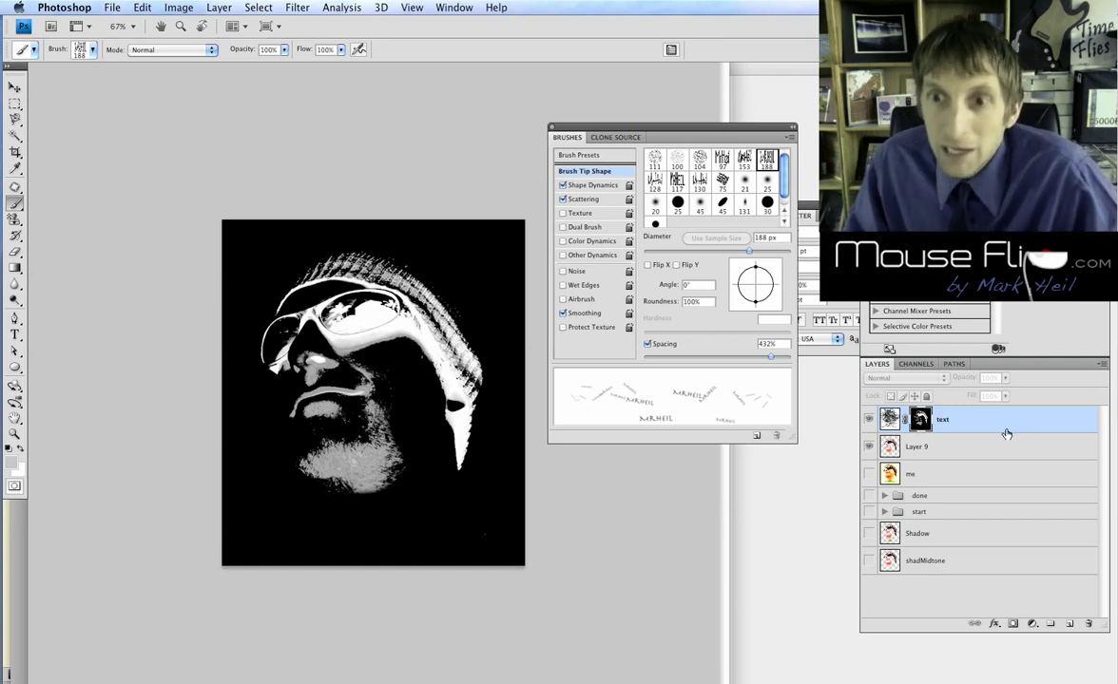
pyautogui.click(940, 452)
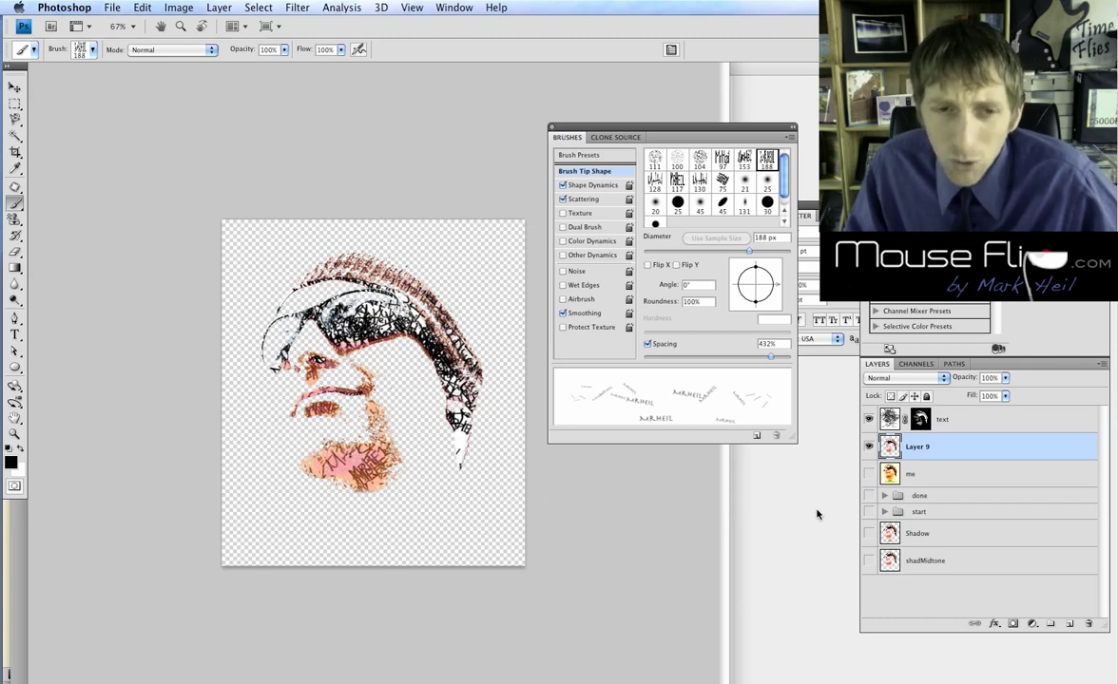
# Add a new layer named 'gradie' above the text layer and open the fx layer-style menu.
pyautogui.click(1002, 429)
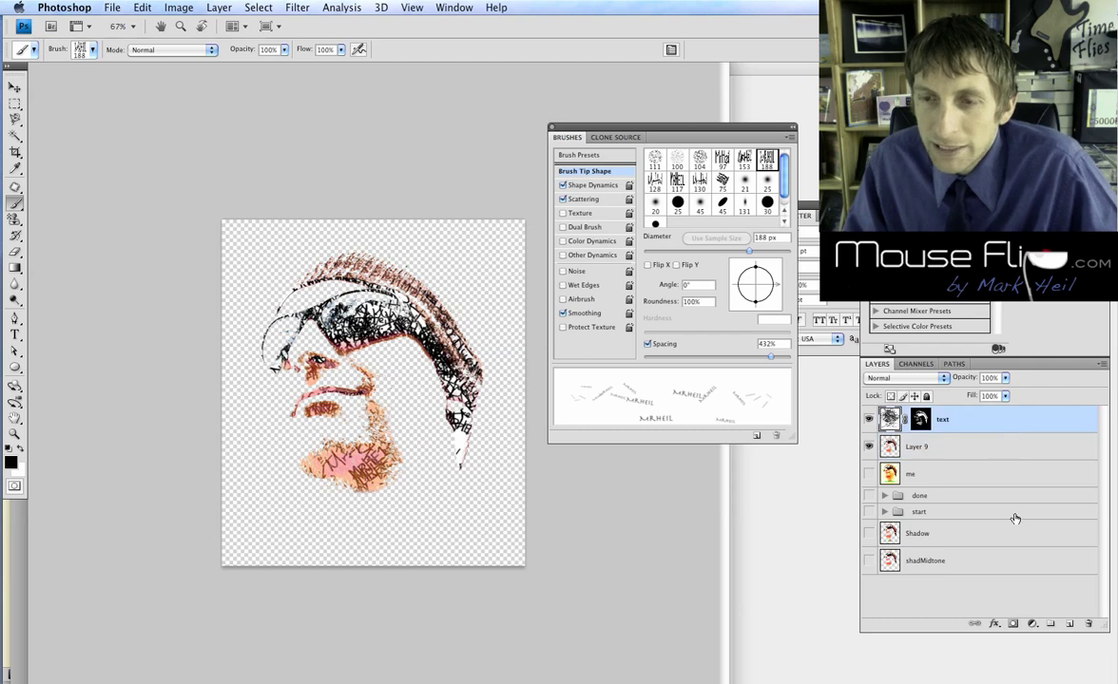
pyautogui.click(1068, 624)
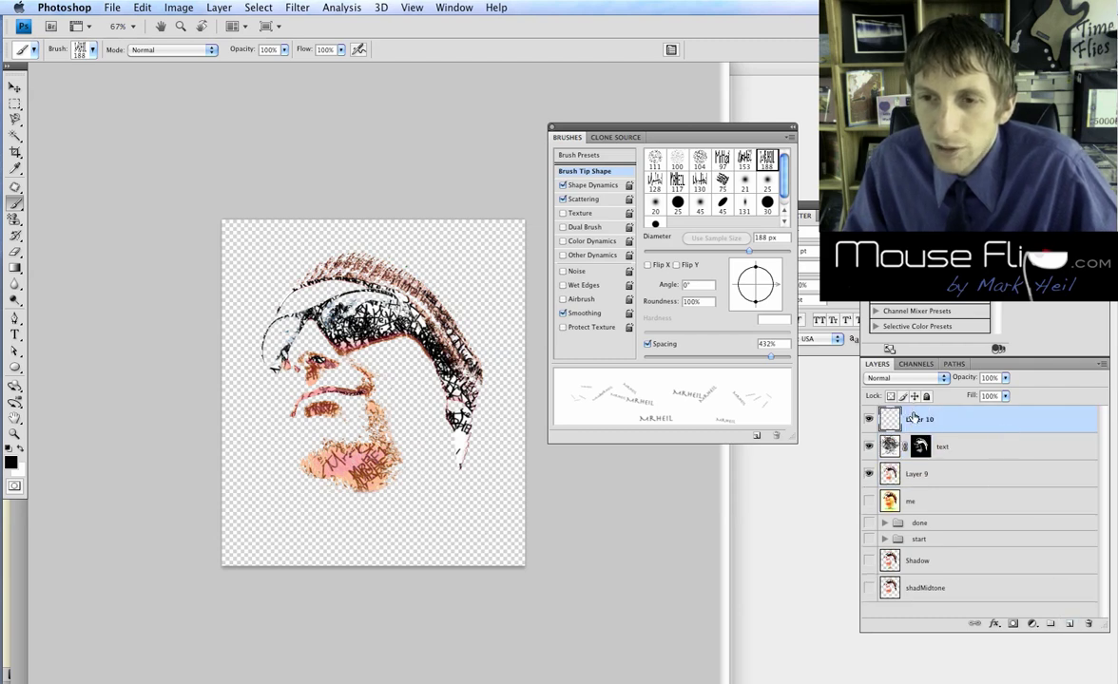
pyautogui.doubleClick(918, 419)
pyautogui.write('gradie')
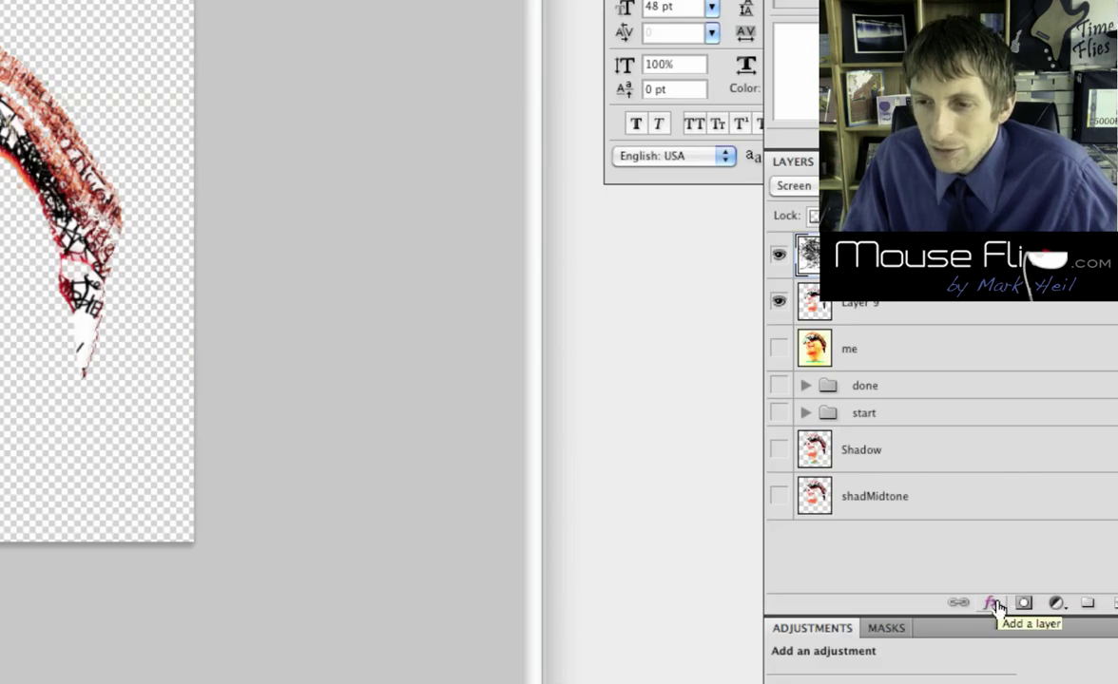
pyautogui.click(995, 603)
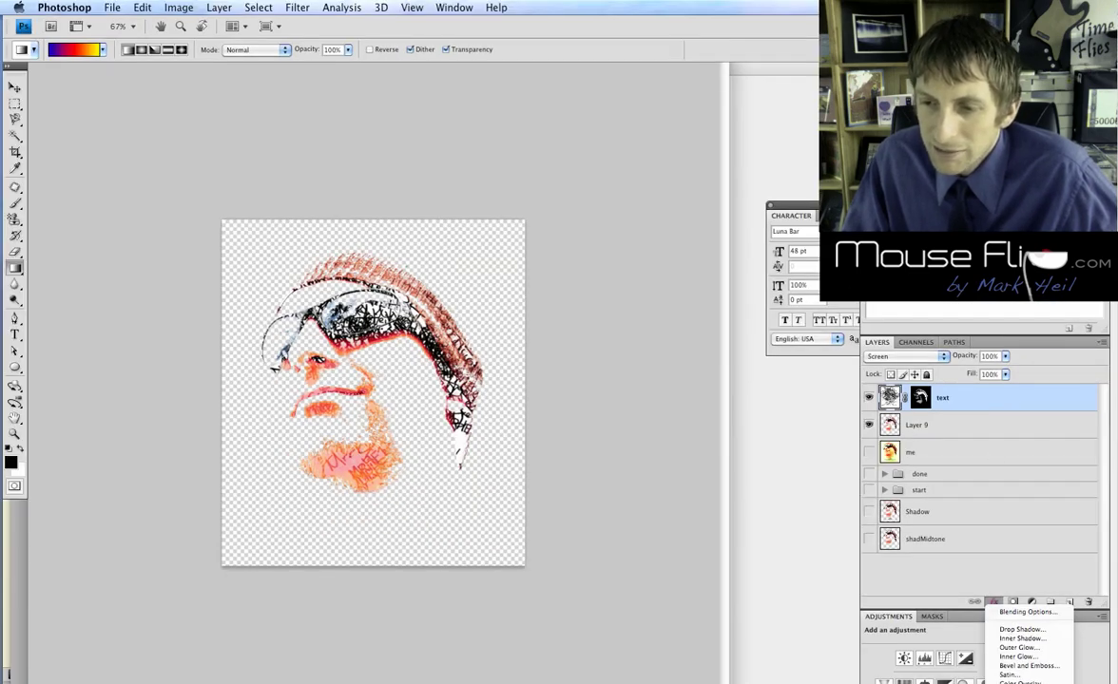
# Add a Gradient Overlay from the Blue, Red, Yellow preset with its middle stop changed to light blue.
pyautogui.click(1022, 683)
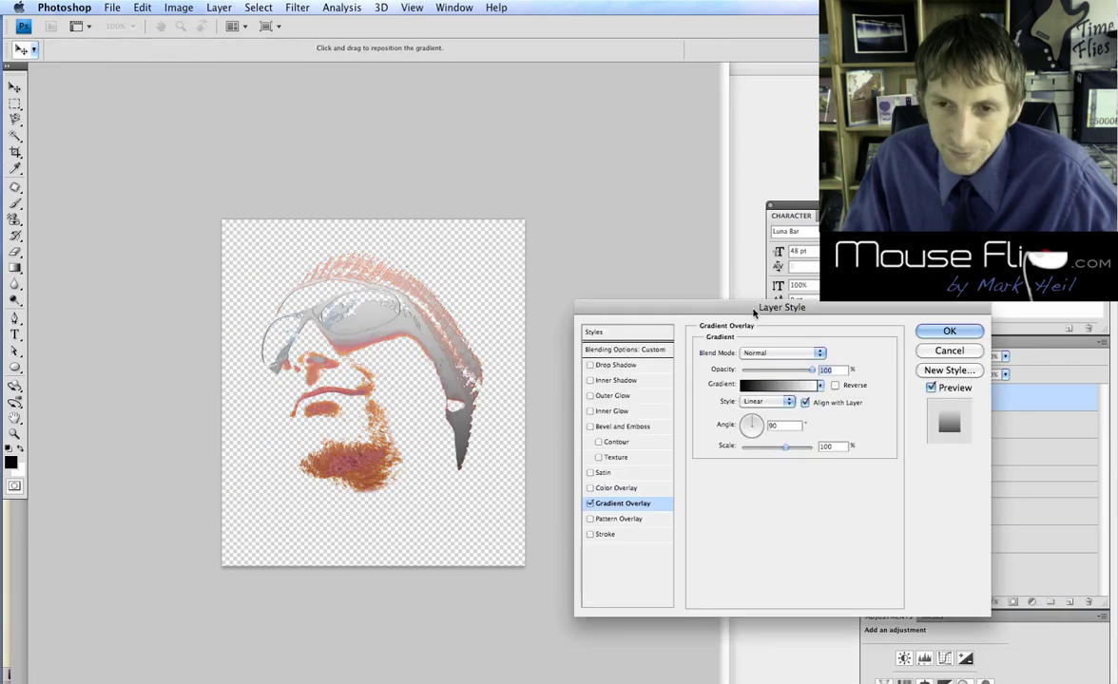
pyautogui.moveTo(755, 312); pyautogui.dragTo(757, 344)
pyautogui.click(775, 416)
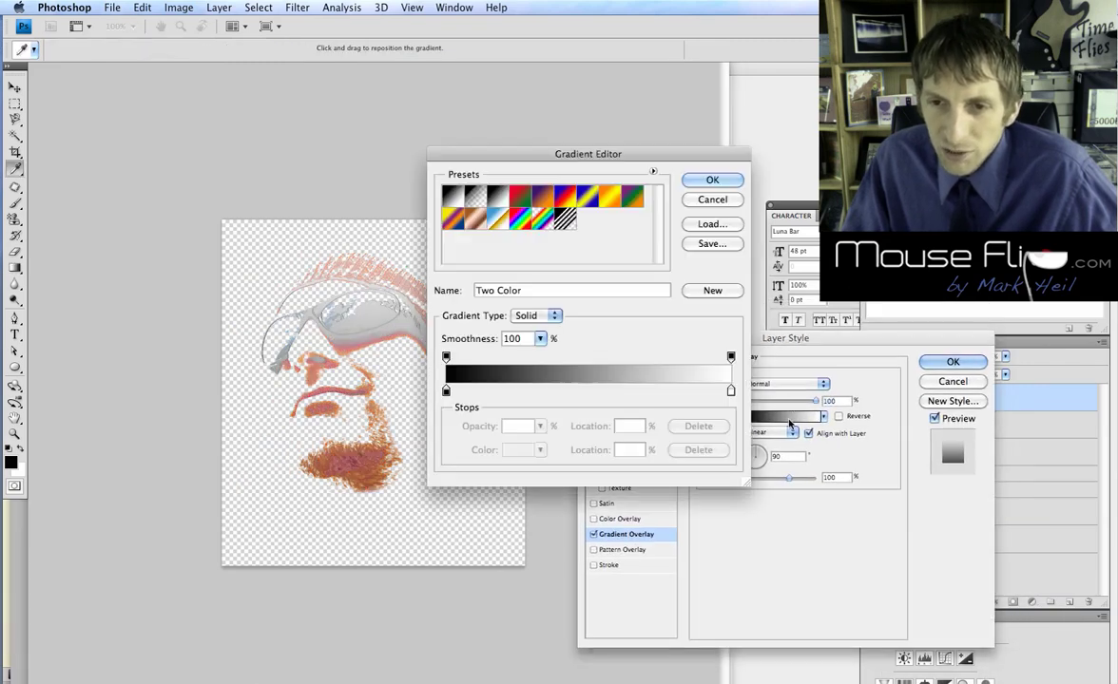
pyautogui.click(566, 196)
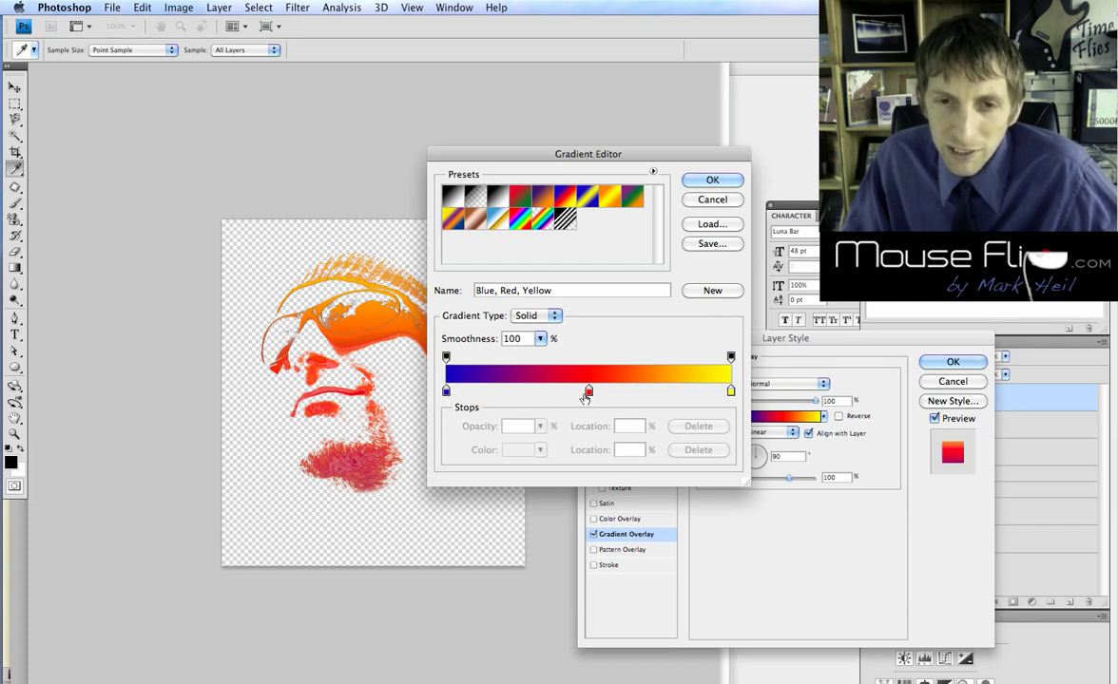
pyautogui.click(587, 391)
pyautogui.doubleClick(588, 391)
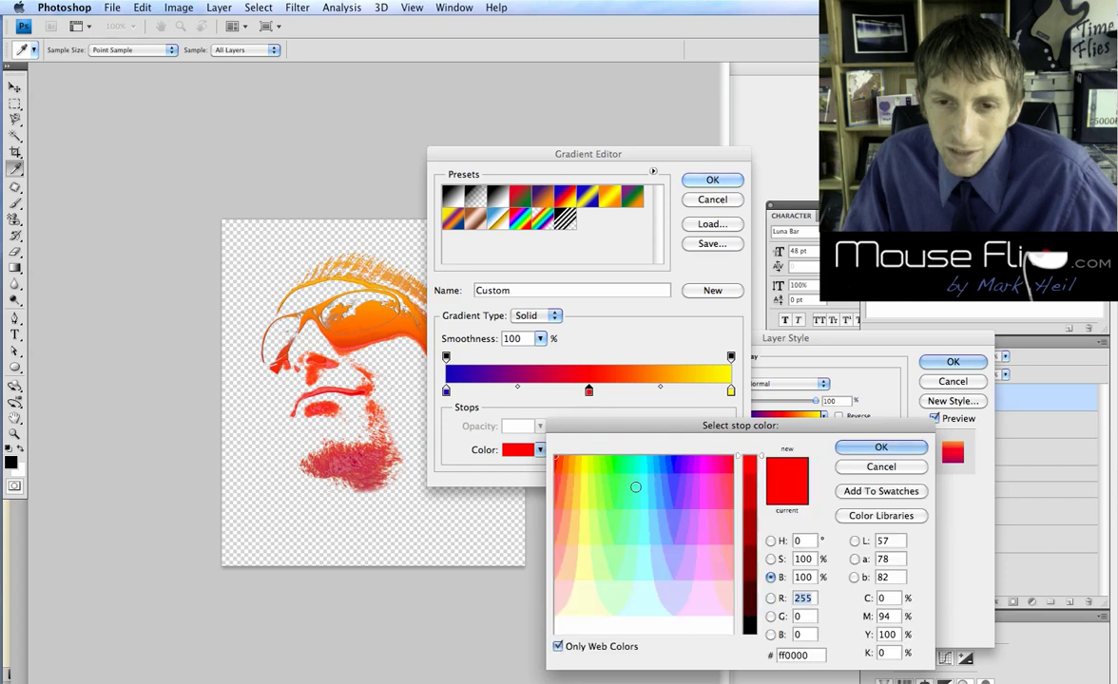
pyautogui.click(657, 504)
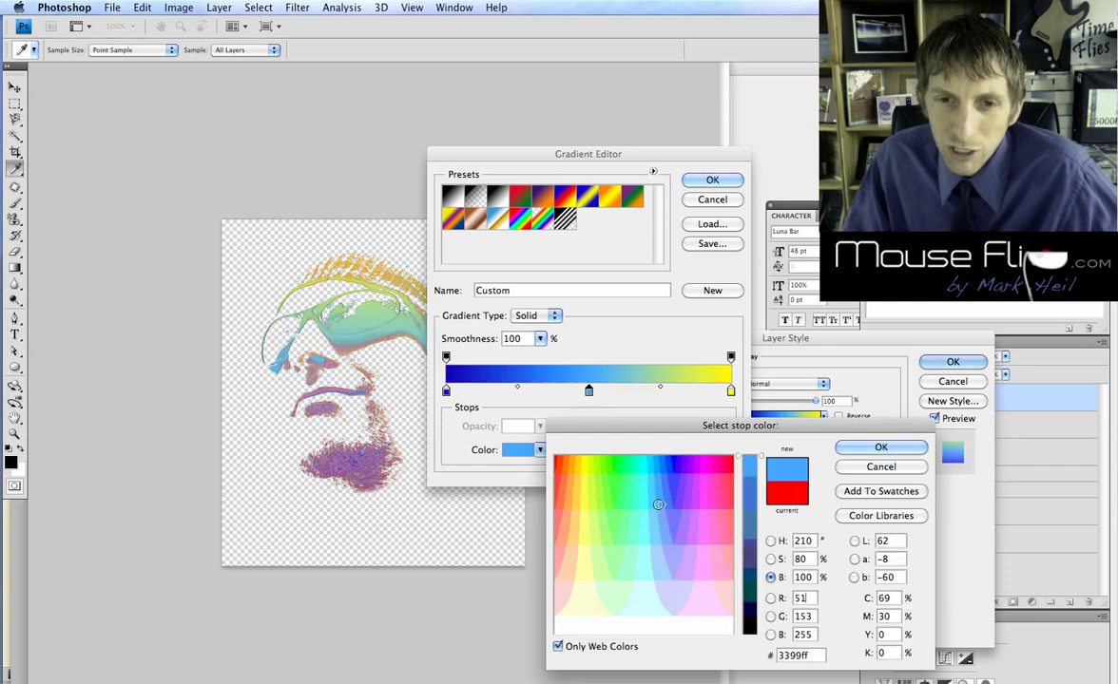
pyautogui.click(894, 447)
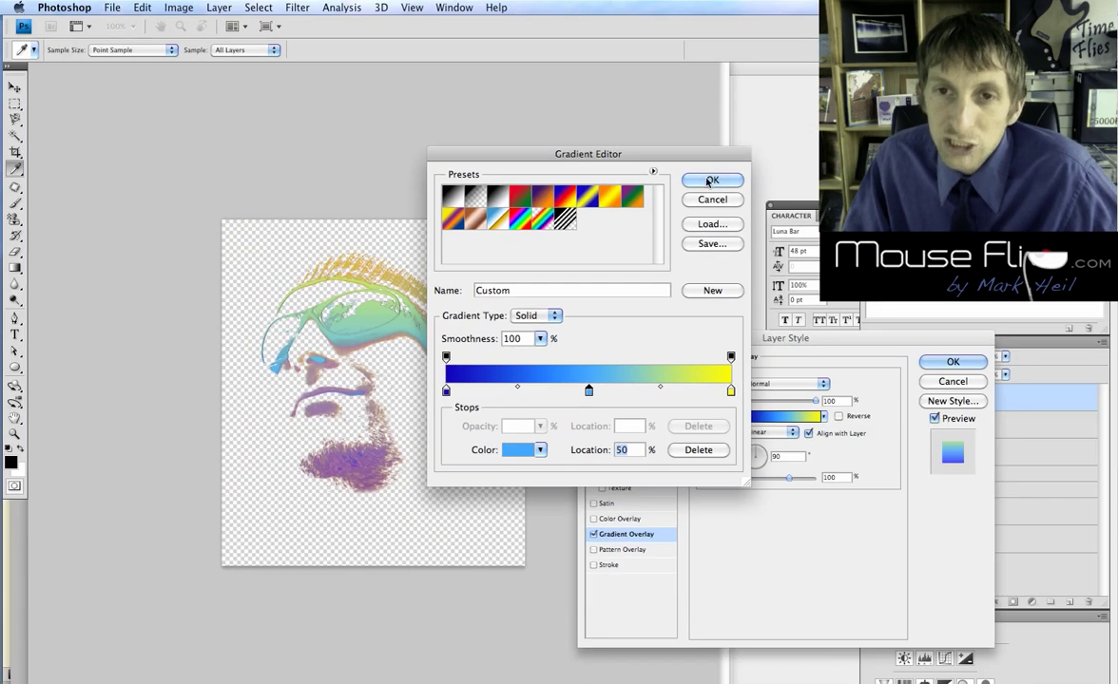
pyautogui.click(785, 52)
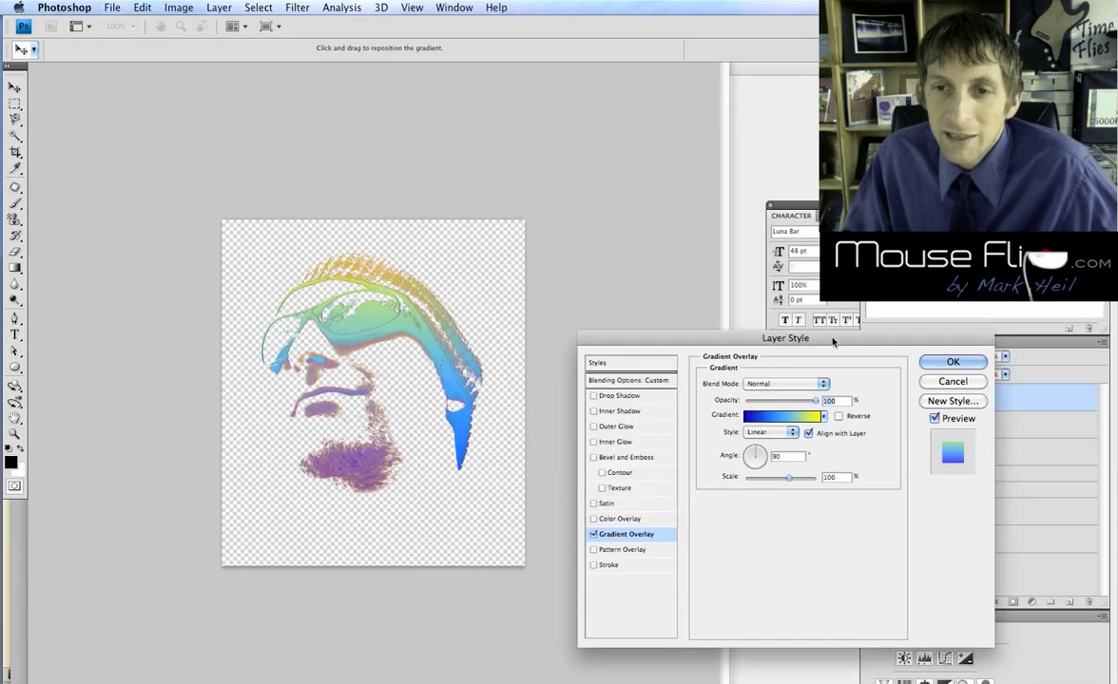
# Set the gradient overlay's blend mode to Screen and apply the style.
pyautogui.click(783, 383)
pyautogui.click(777, 473)
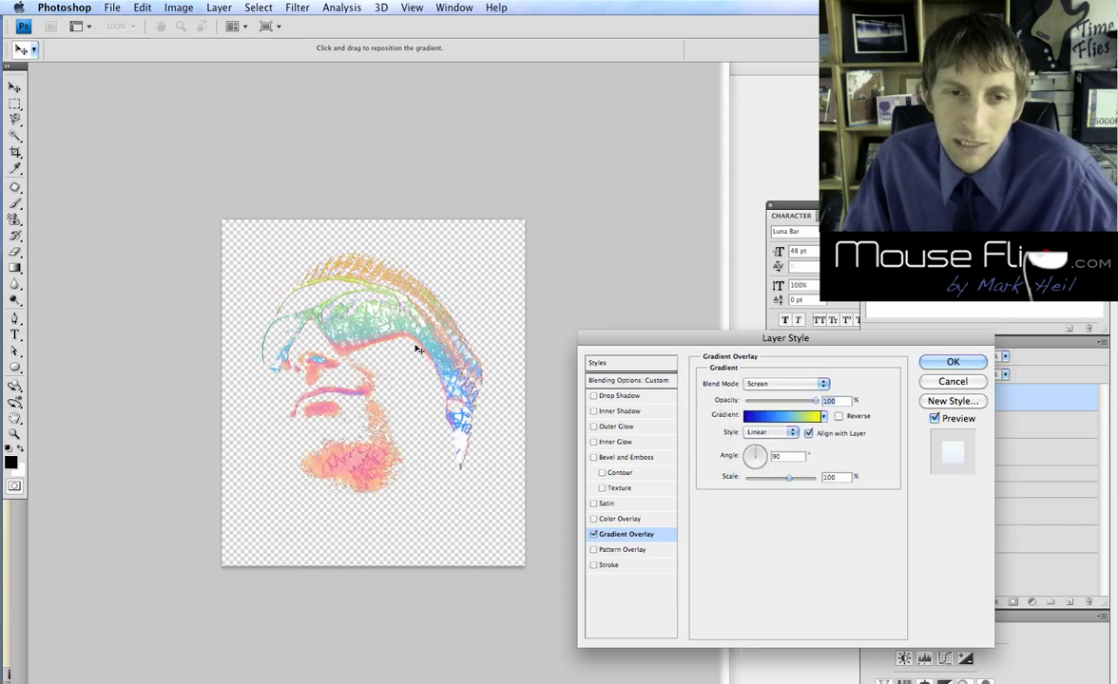
pyautogui.click(952, 362)
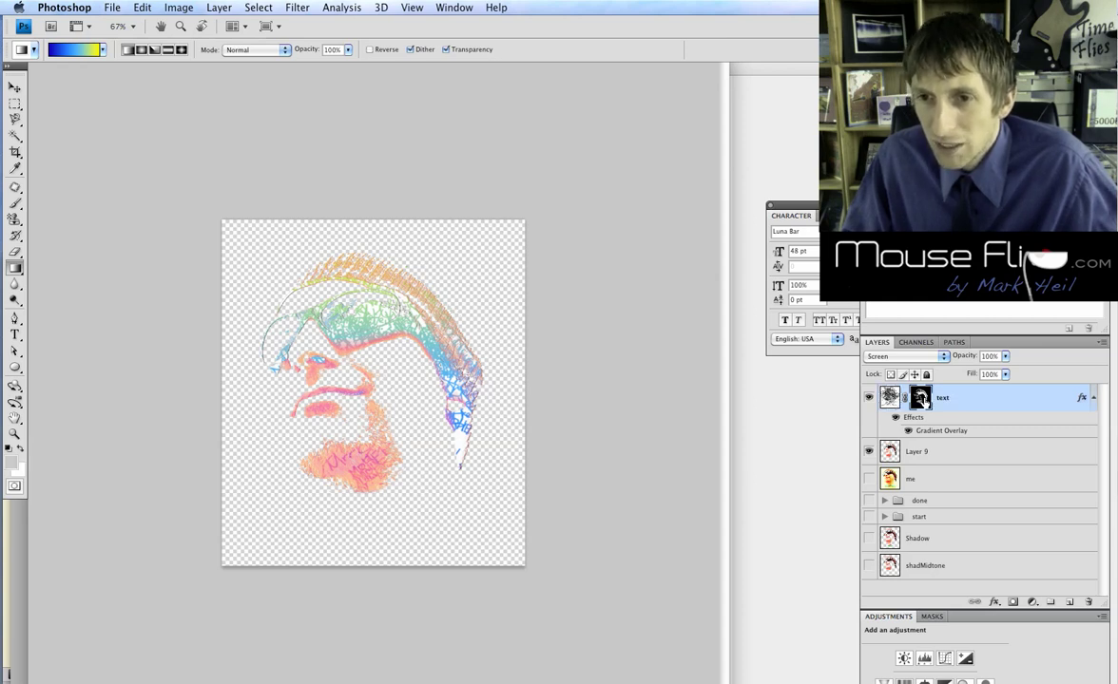
# Paint the text layer's mask over the eyes, cheek and hat's lower tail to reveal more lettering.
pyautogui.keyDown('alt'); pyautogui.click(921, 398); pyautogui.keyUp('alt')
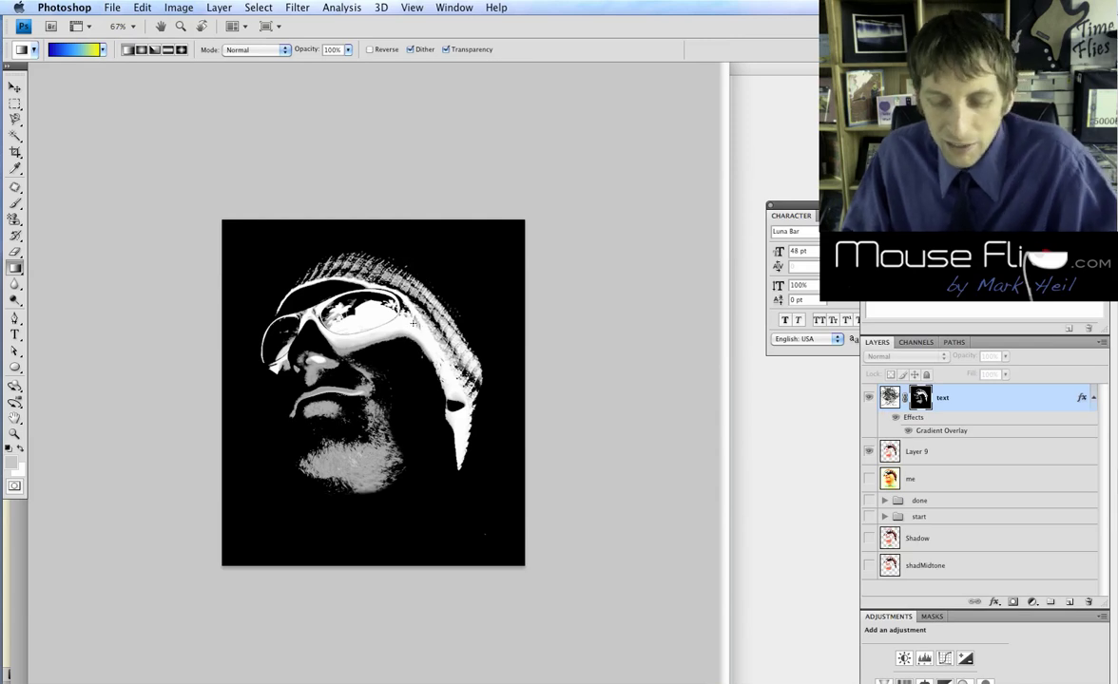
pyautogui.press('b')
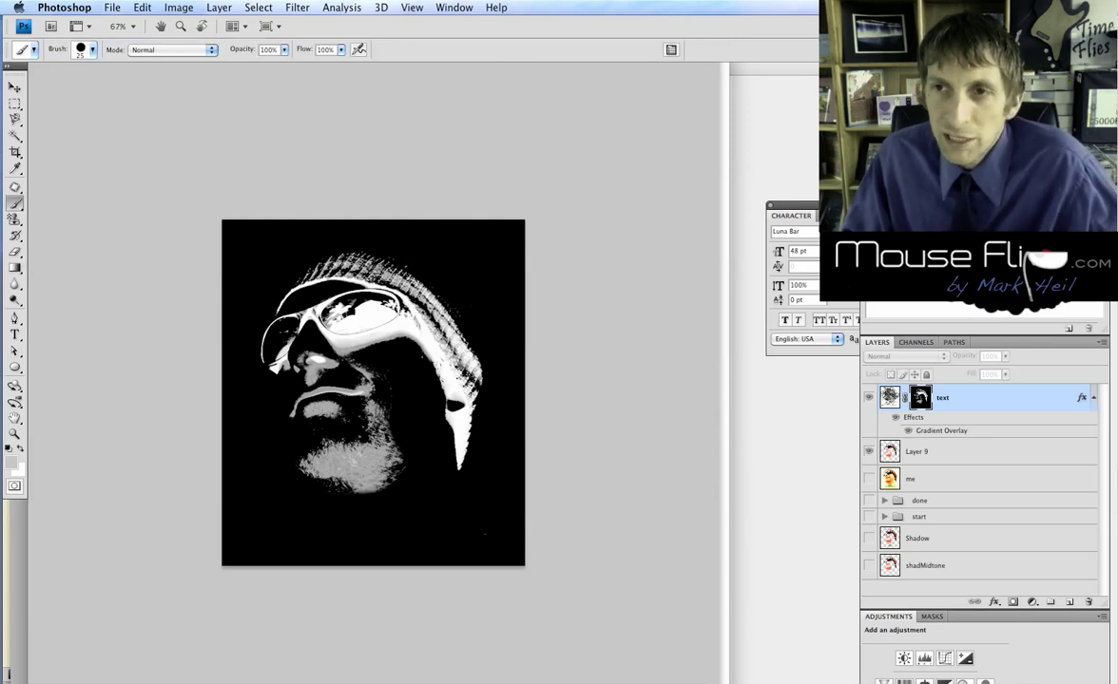
pyautogui.click(92, 49)
pyautogui.click(91, 52)
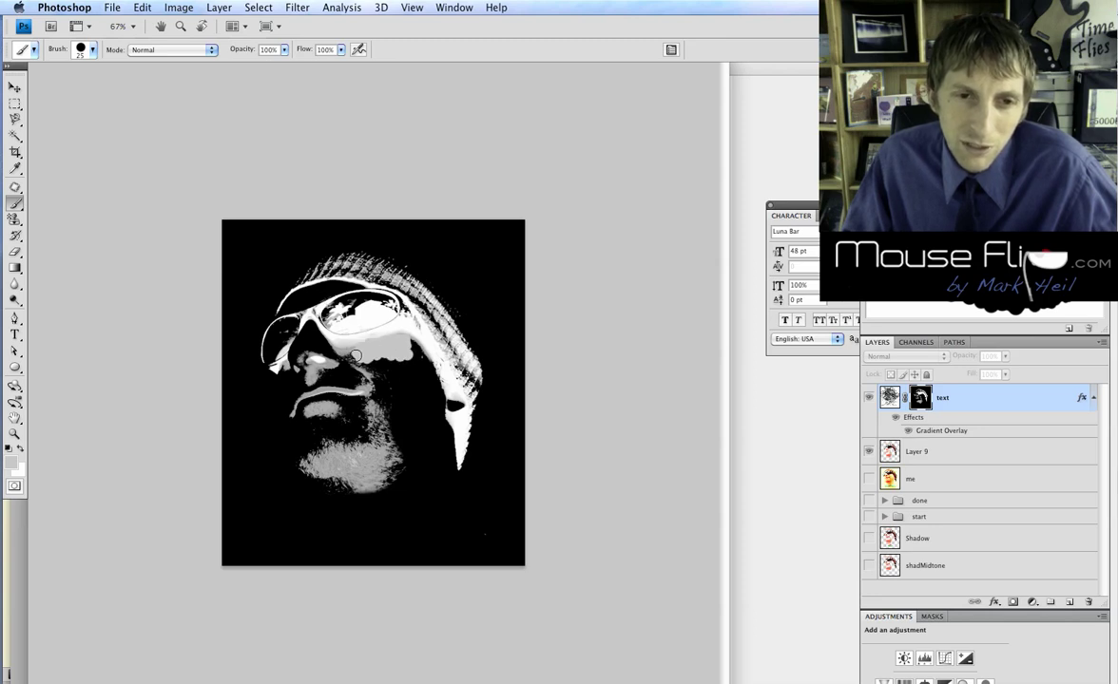
pyautogui.moveTo(355, 356)
pyautogui.mouseDown()
pyautogui.moveTo(410, 342)
pyautogui.moveTo(378, 362)
pyautogui.moveTo(415, 350)
pyautogui.moveTo(456, 383)
pyautogui.moveTo(423, 351)
pyautogui.moveTo(444, 392)
pyautogui.mouseUp()
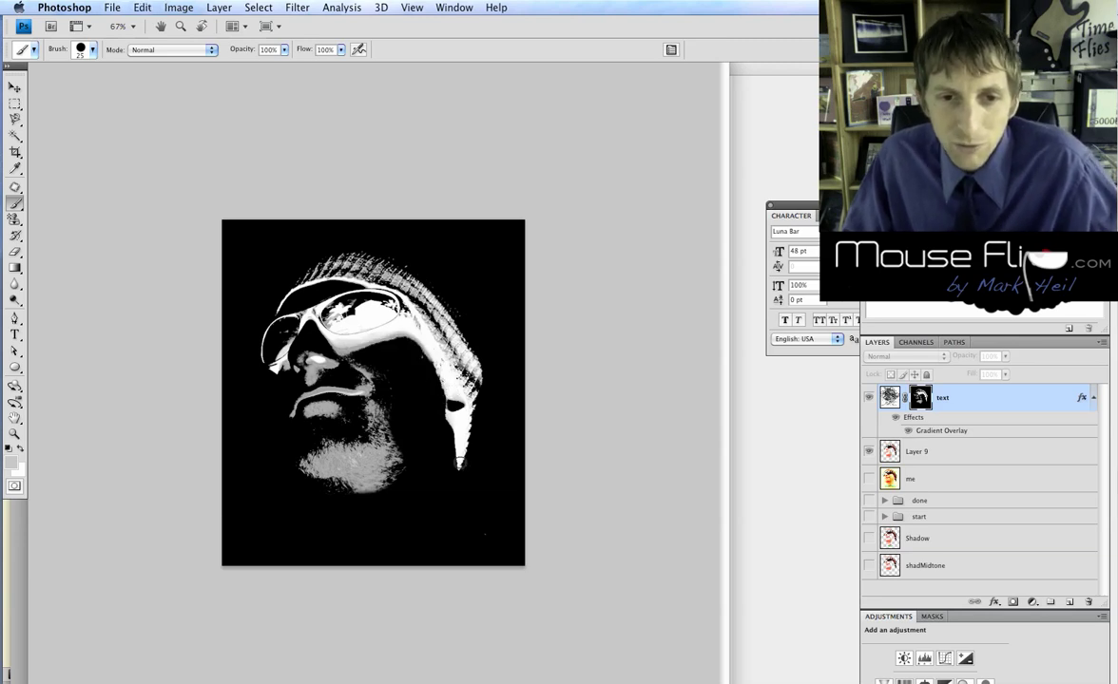
pyautogui.moveTo(460, 468)
pyautogui.mouseDown()
pyautogui.moveTo(478, 386)
pyautogui.moveTo(481, 479)
pyautogui.moveTo(464, 479)
pyautogui.moveTo(498, 503)
pyautogui.moveTo(489, 505)
pyautogui.moveTo(497, 477)
pyautogui.moveTo(480, 392)
pyautogui.mouseUp()
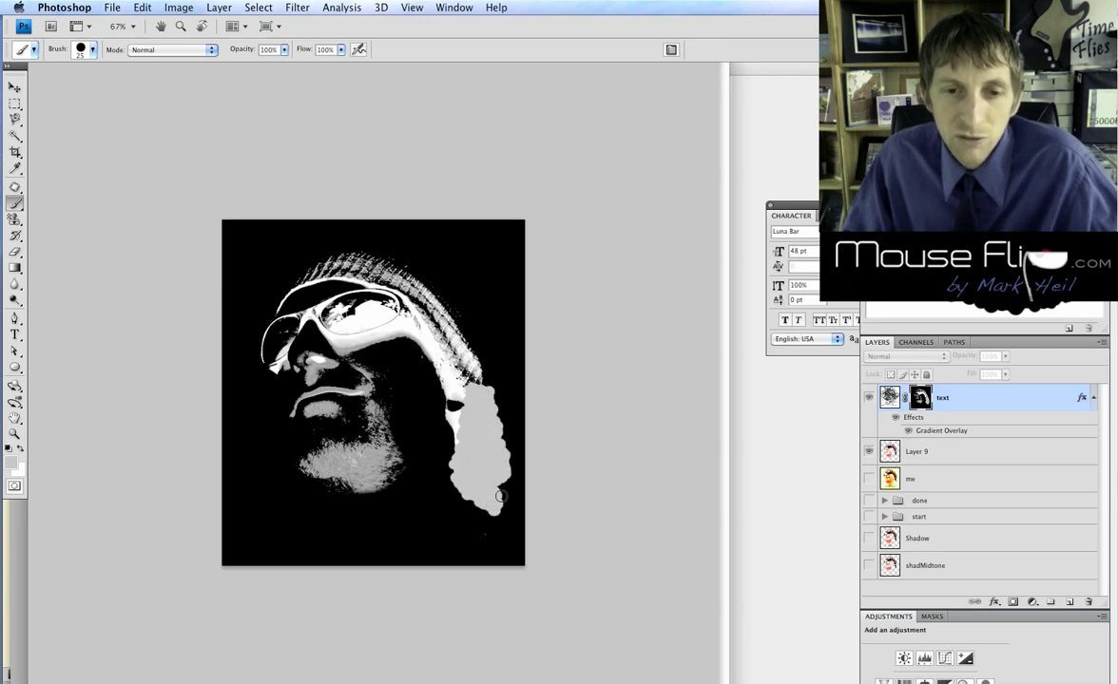
pyautogui.click(936, 452)
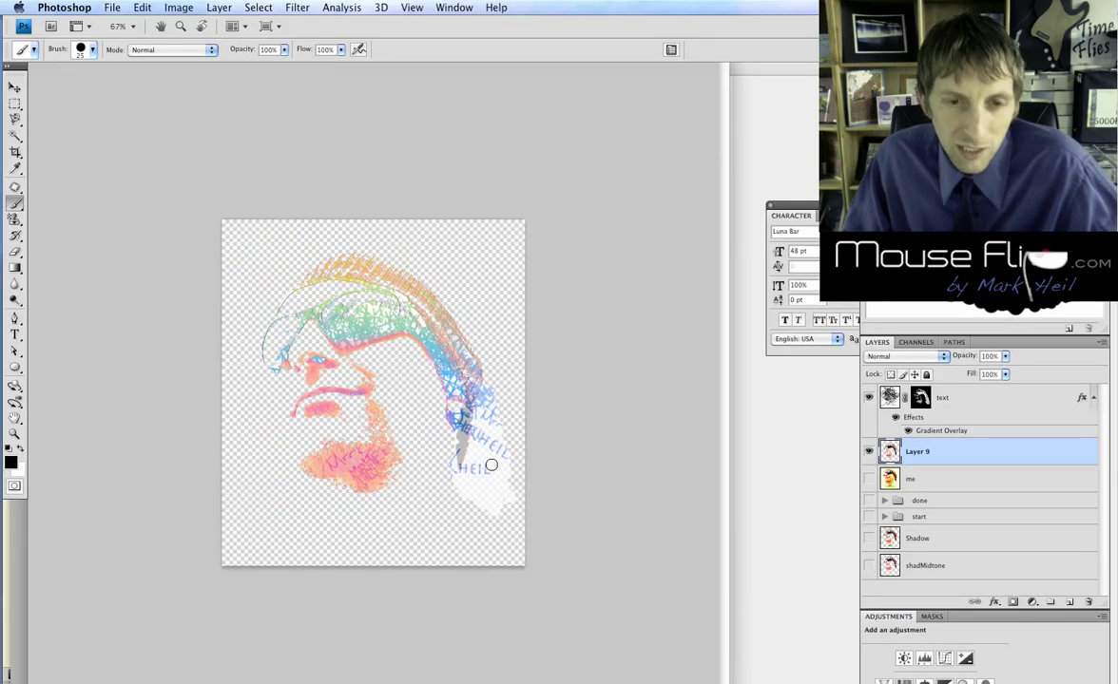
# Try Magic Wand selections of the transparent area around the artwork on the text layer.
pyautogui.press('w')
pyautogui.click(489, 498)
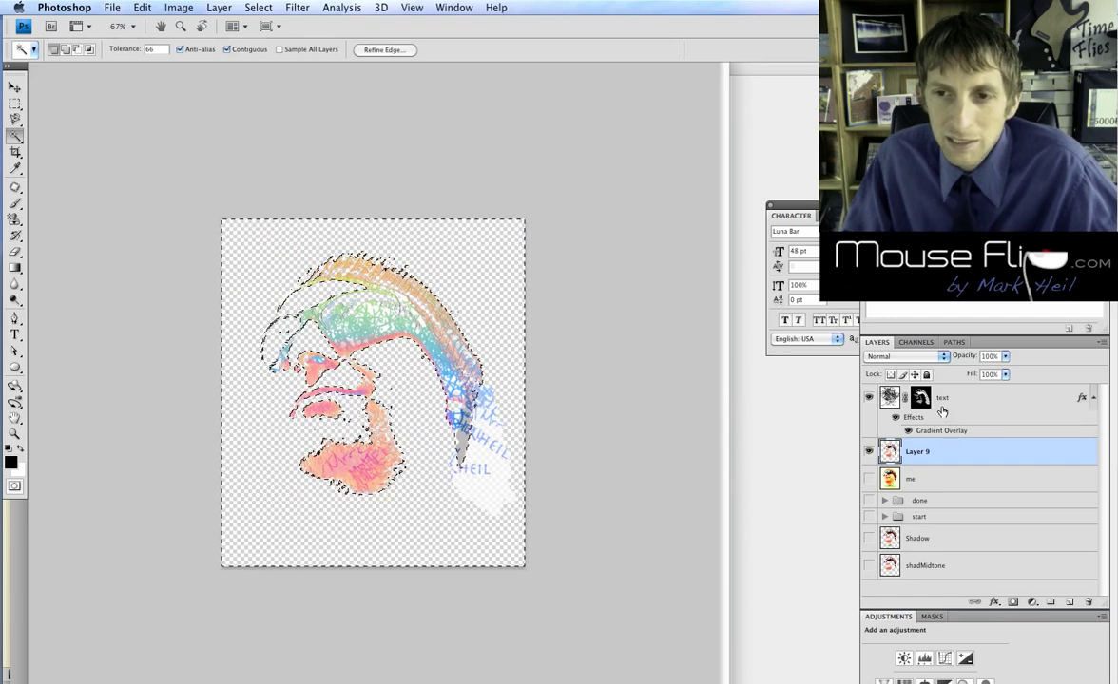
pyautogui.hotkey('alt', ']')
pyautogui.press('super+d')
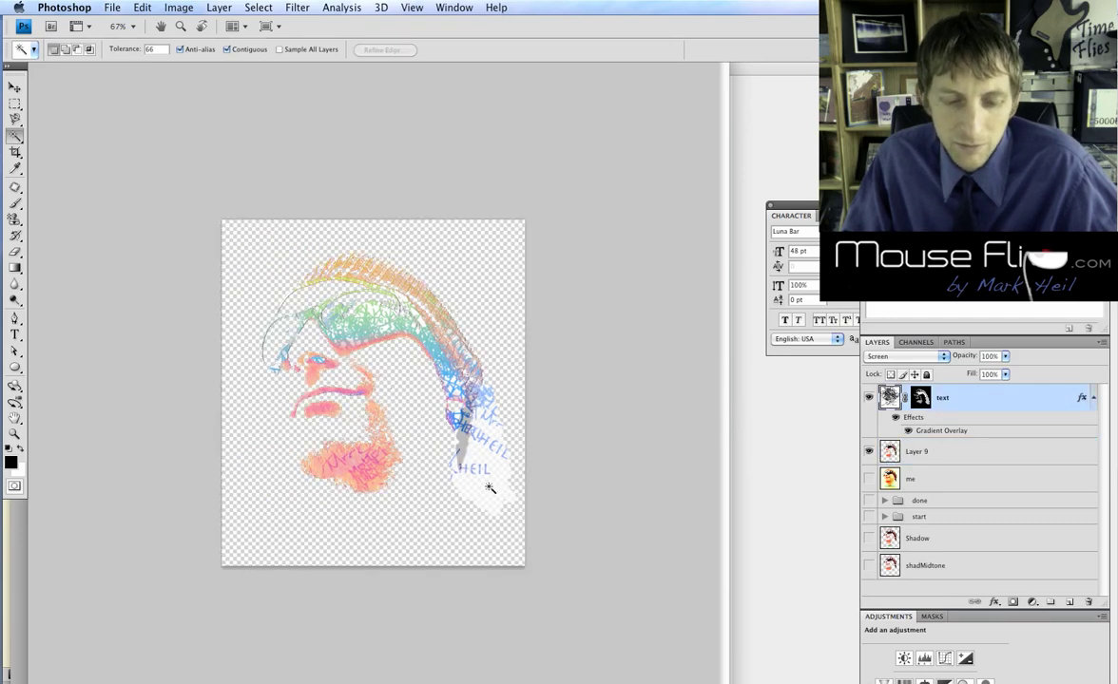
pyautogui.click(485, 487)
pyautogui.press('super+d')
# Step back through history to remove the stray lettering and white patch below the cap.
pyautogui.hotkey('alt', '[')
pyautogui.click(524, 474)
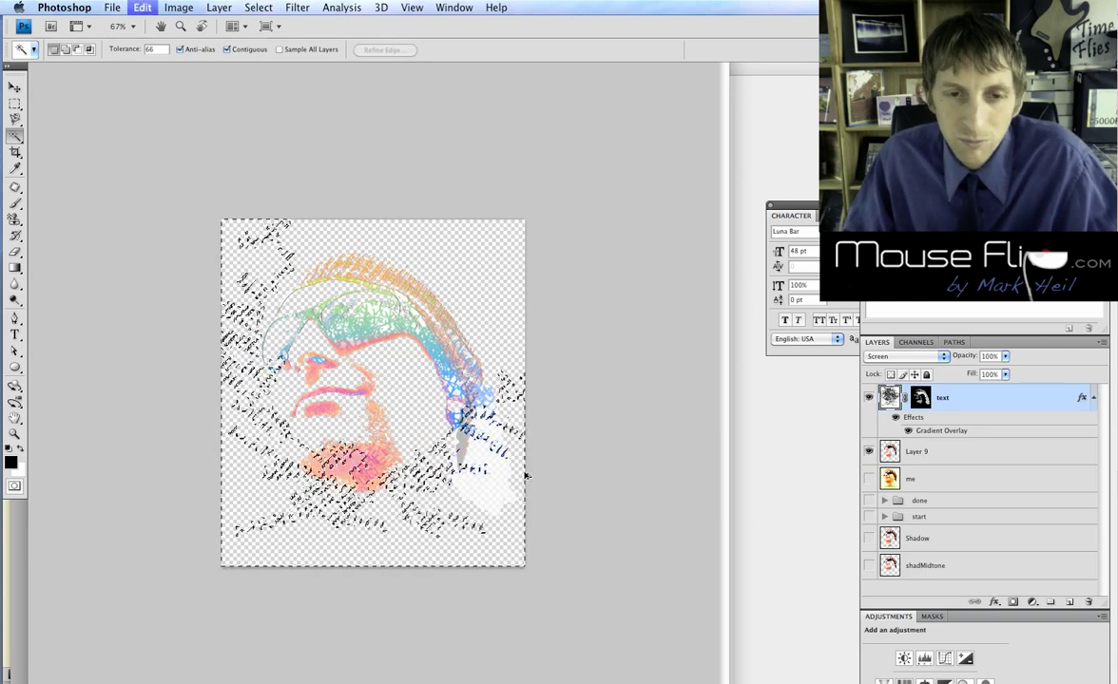
pyautogui.press('super+z')
pyautogui.press('super+alt+z')
pyautogui.press('super+alt+z')
pyautogui.press('super+alt+z')
pyautogui.press('super+alt+z')
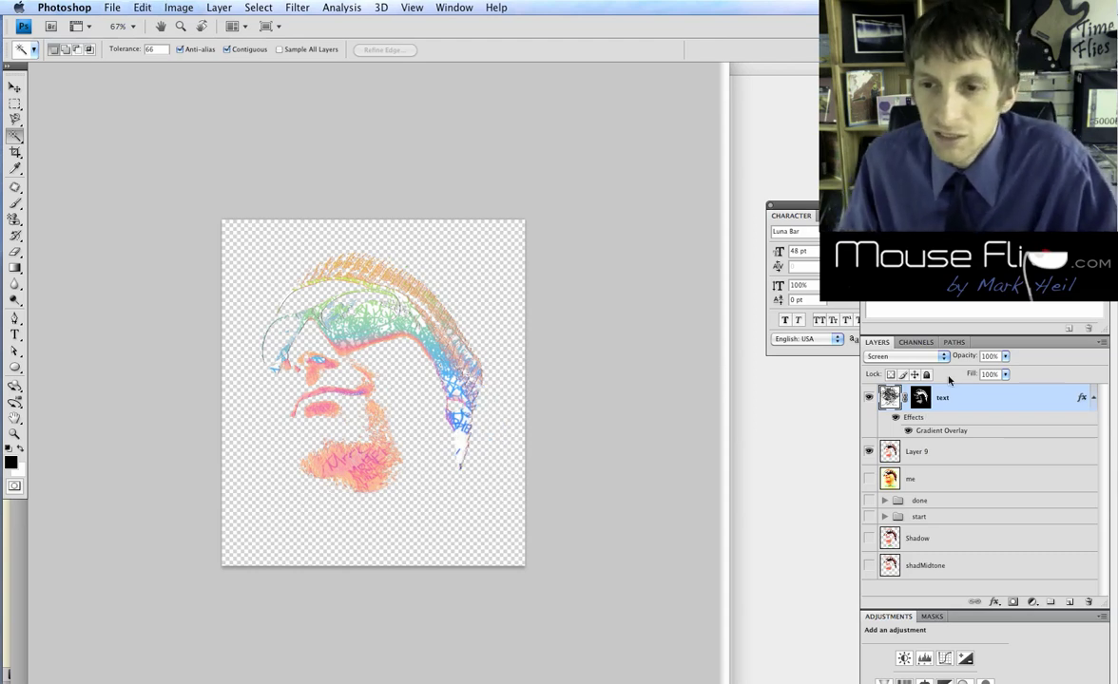
# Add a new Layer 10 and fill it with white.
pyautogui.click(1068, 603)
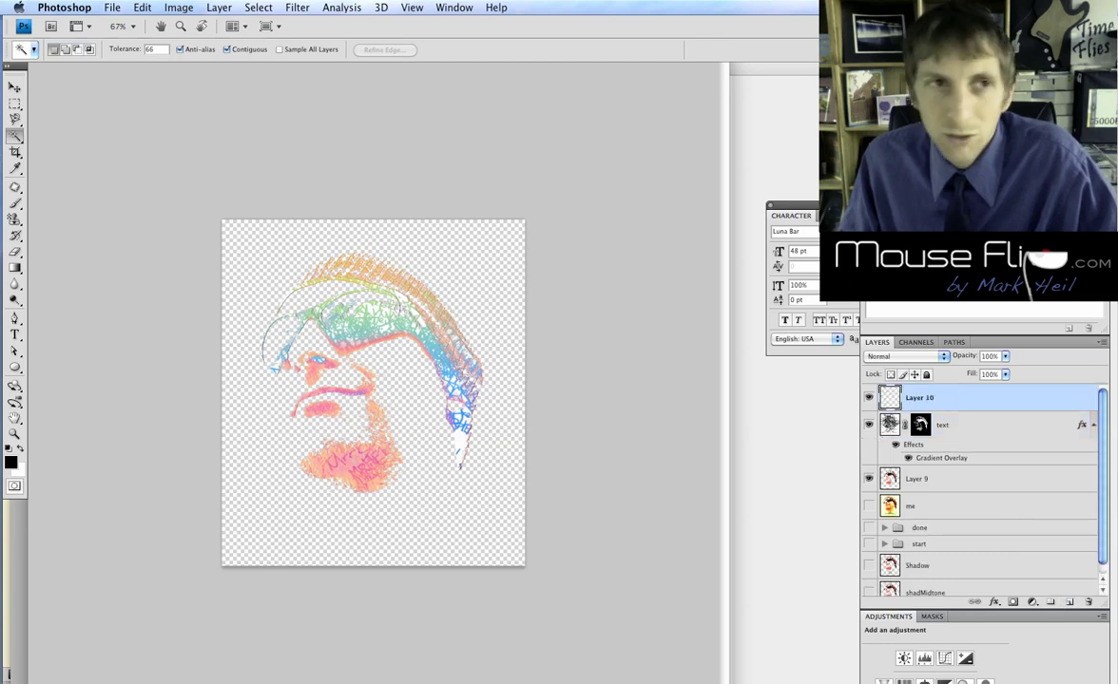
pyautogui.click(143, 7)
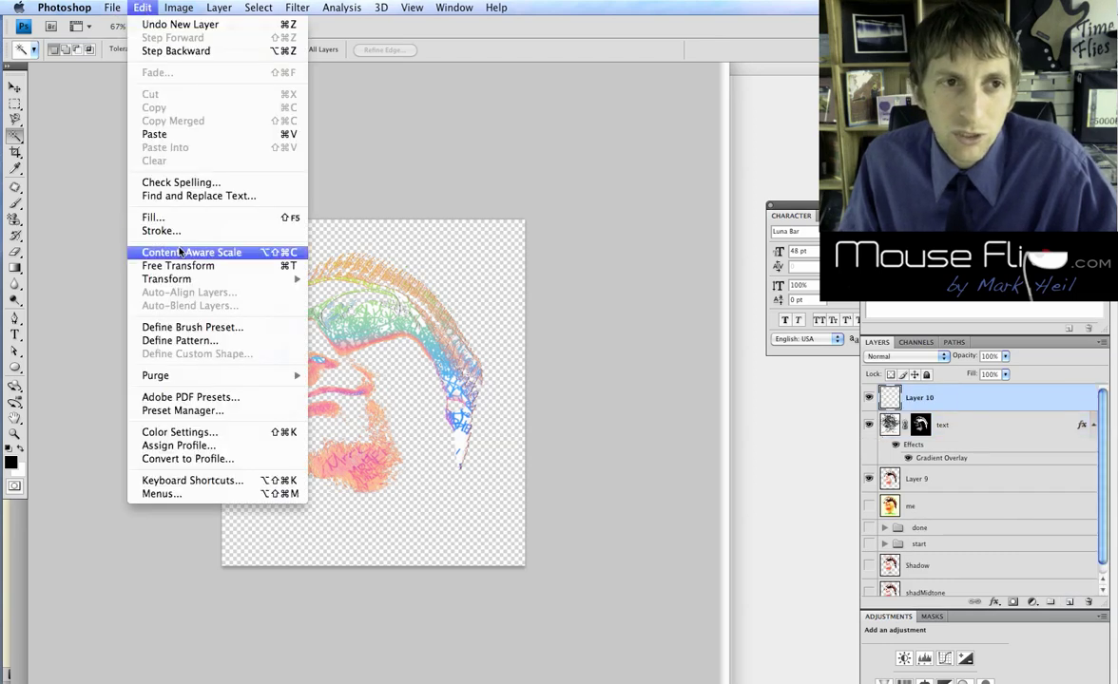
pyautogui.click(176, 217)
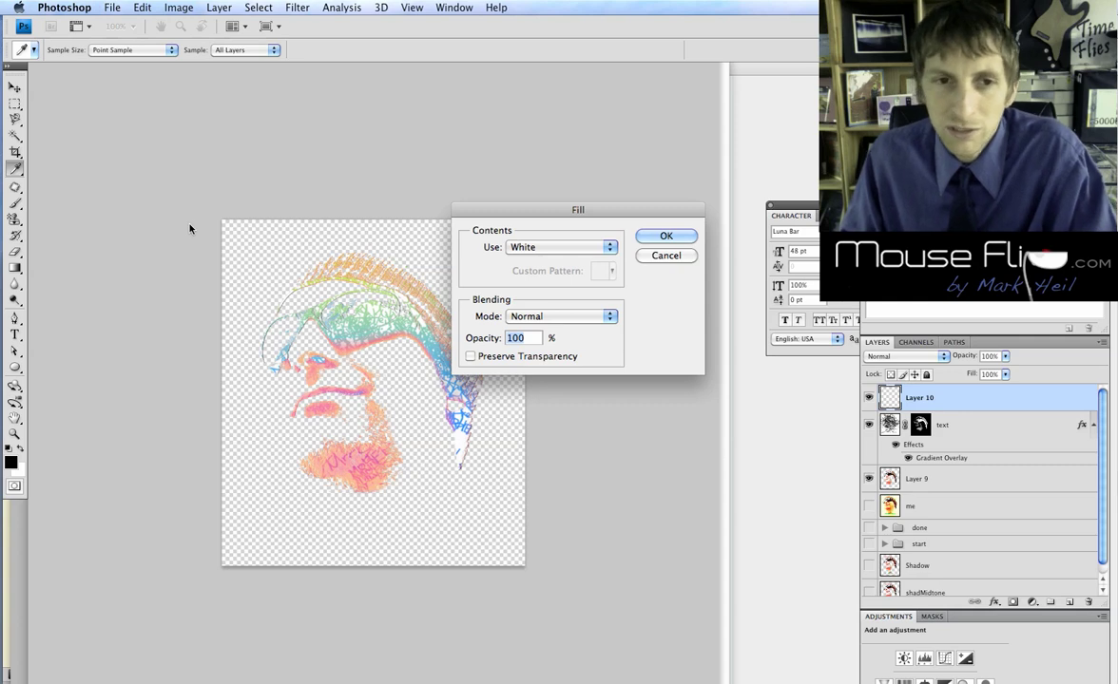
pyautogui.press('Return')
# Move the white Layer 10 below Layer 9 as the background.
pyautogui.press('w')
pyautogui.moveTo(935, 395); pyautogui.dragTo(967, 485)
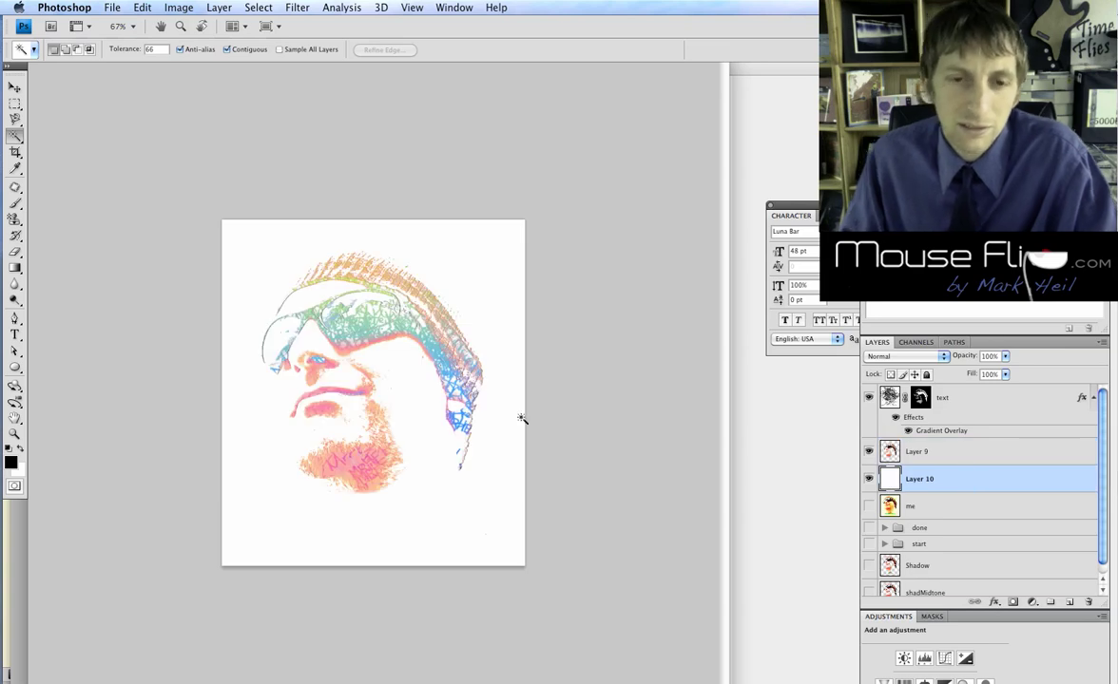
pyautogui.press('v')
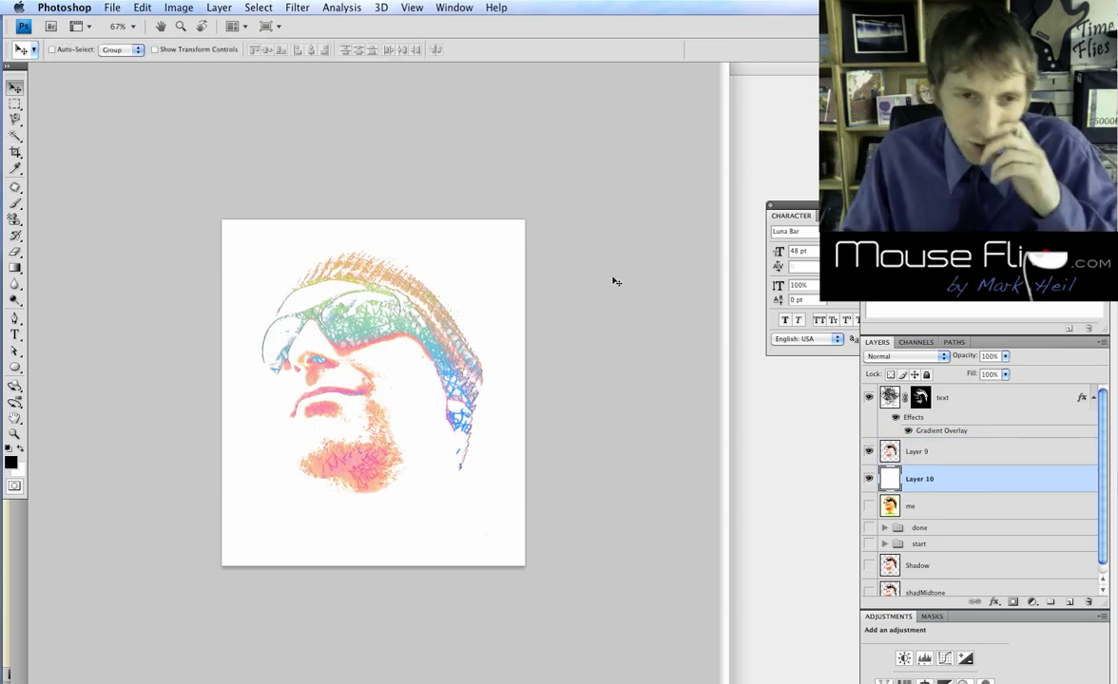
pyautogui.click(15, 268)
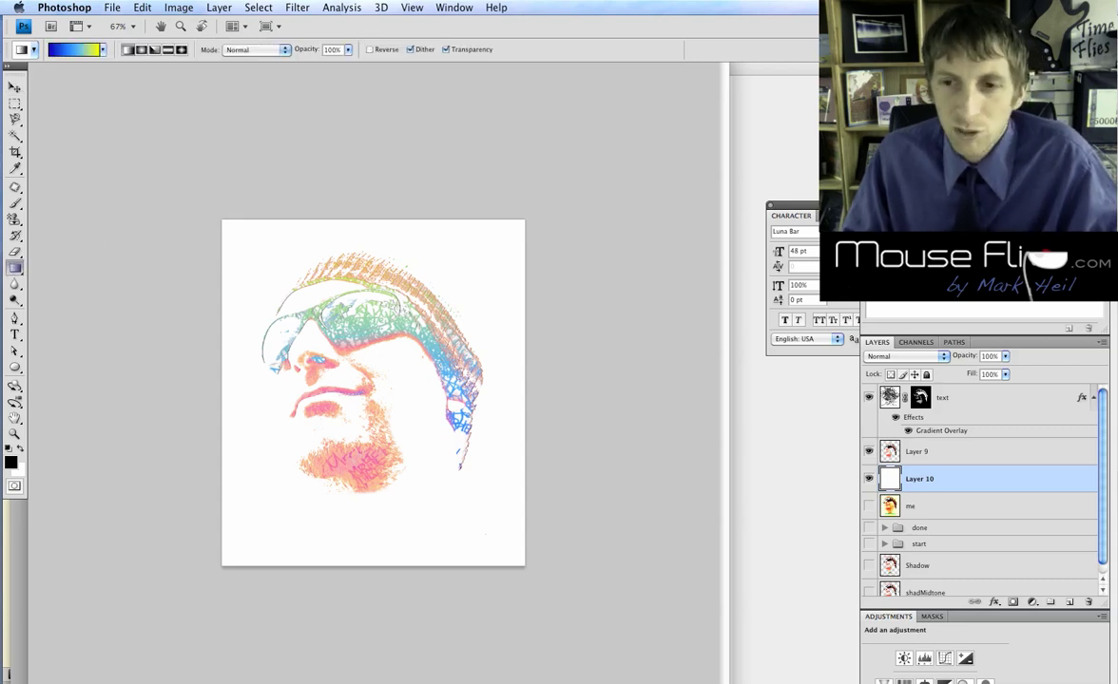
pyautogui.moveTo(262, 257); pyautogui.dragTo(462, 591)
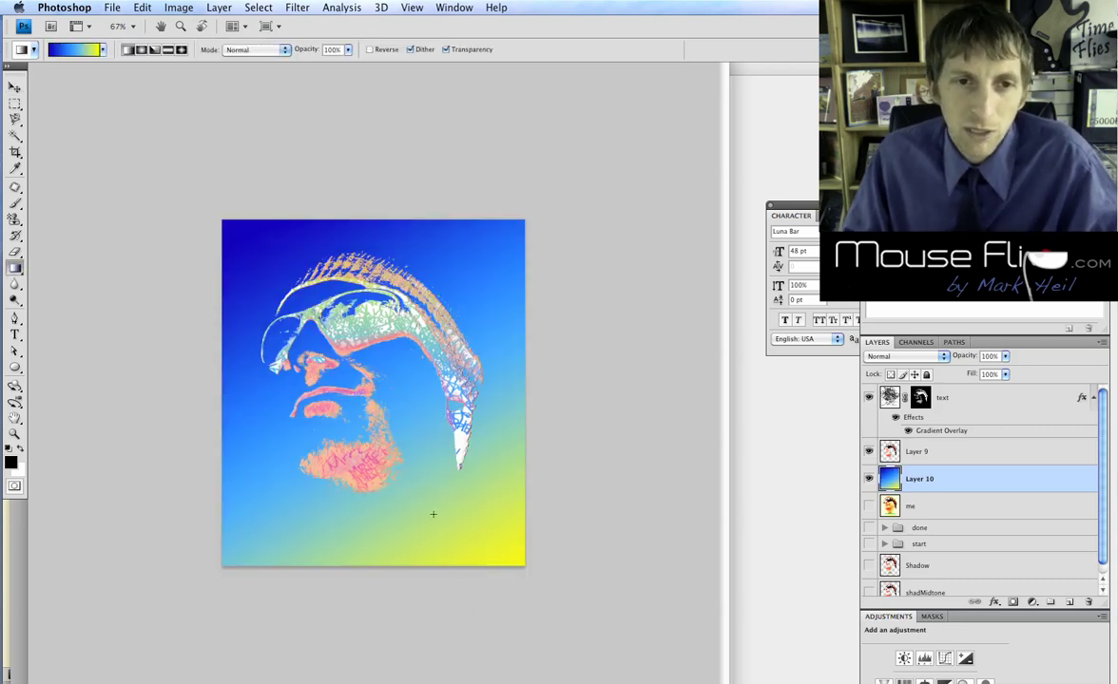
pyautogui.click(1005, 357)
pyautogui.click(956, 373)
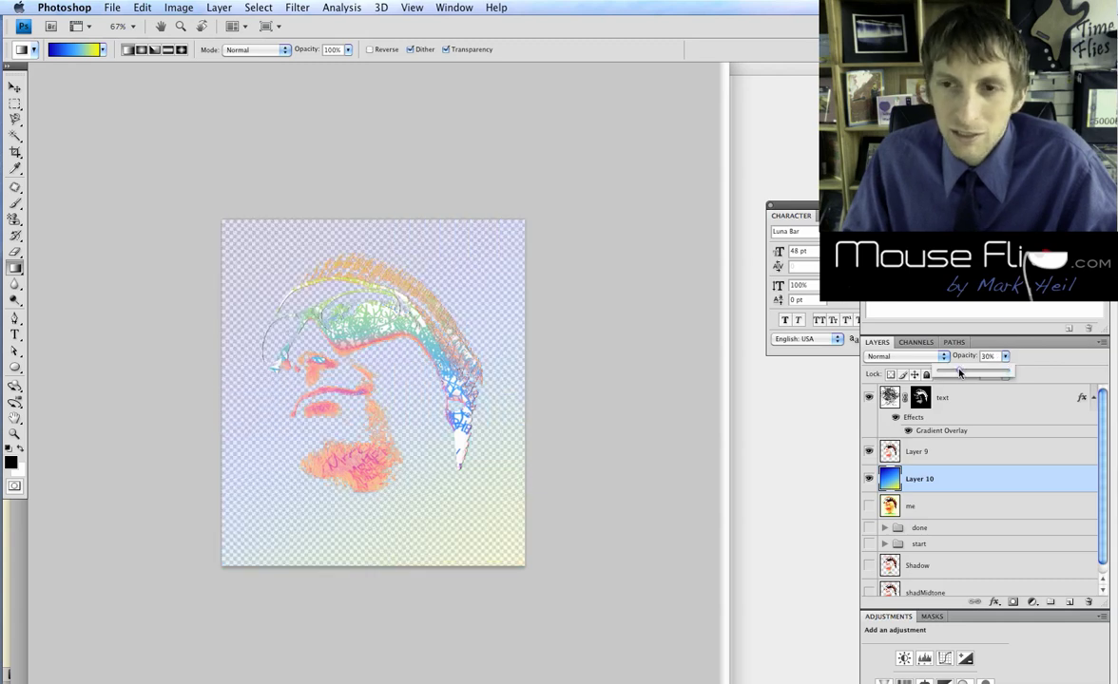
pyautogui.moveTo(960, 373); pyautogui.dragTo(964, 374)
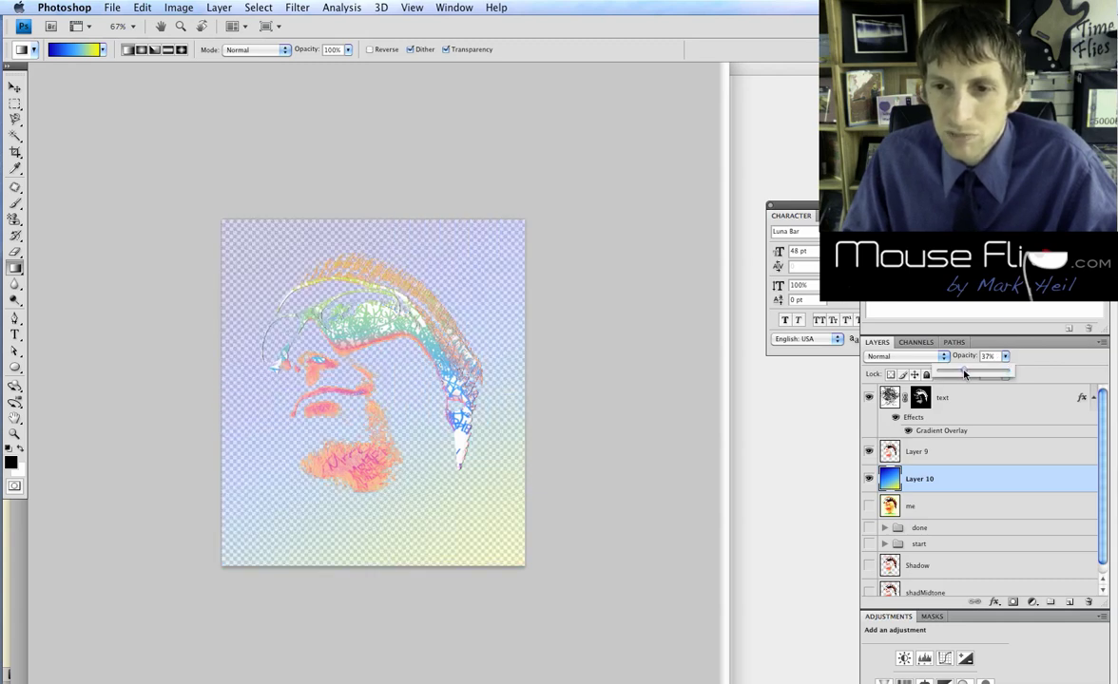
pyautogui.click(966, 489)
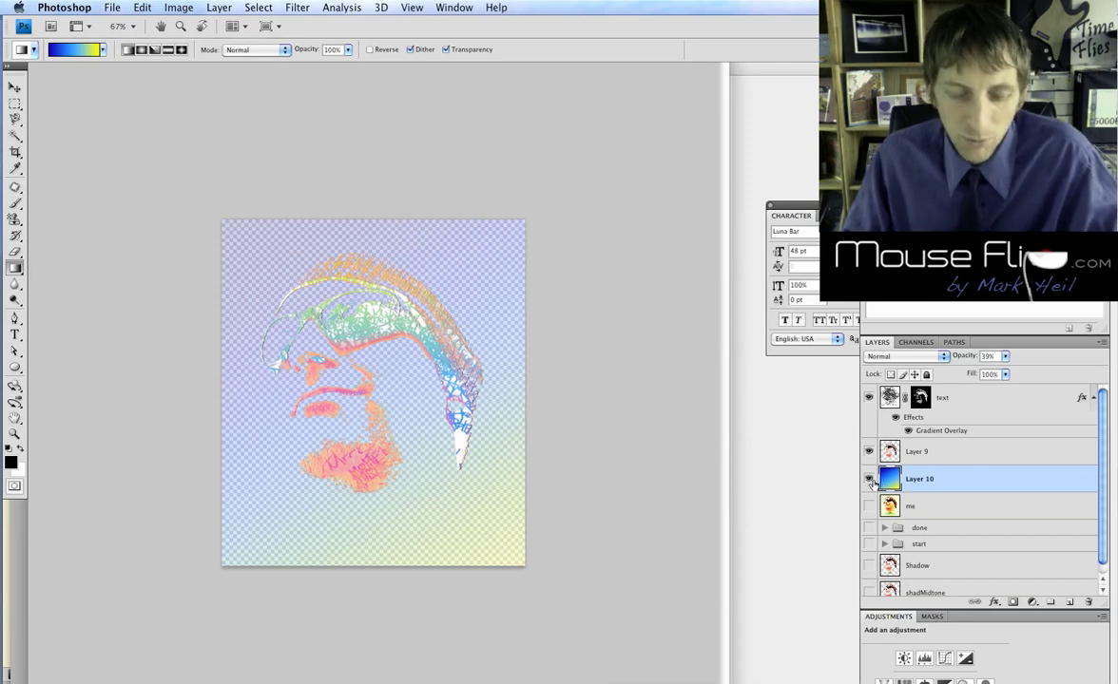
pyautogui.press('super+alt+z')
pyautogui.press('super+alt+z')
pyautogui.press('super+alt+z')
pyautogui.press('super+alt+z')
pyautogui.press('super+alt+z')
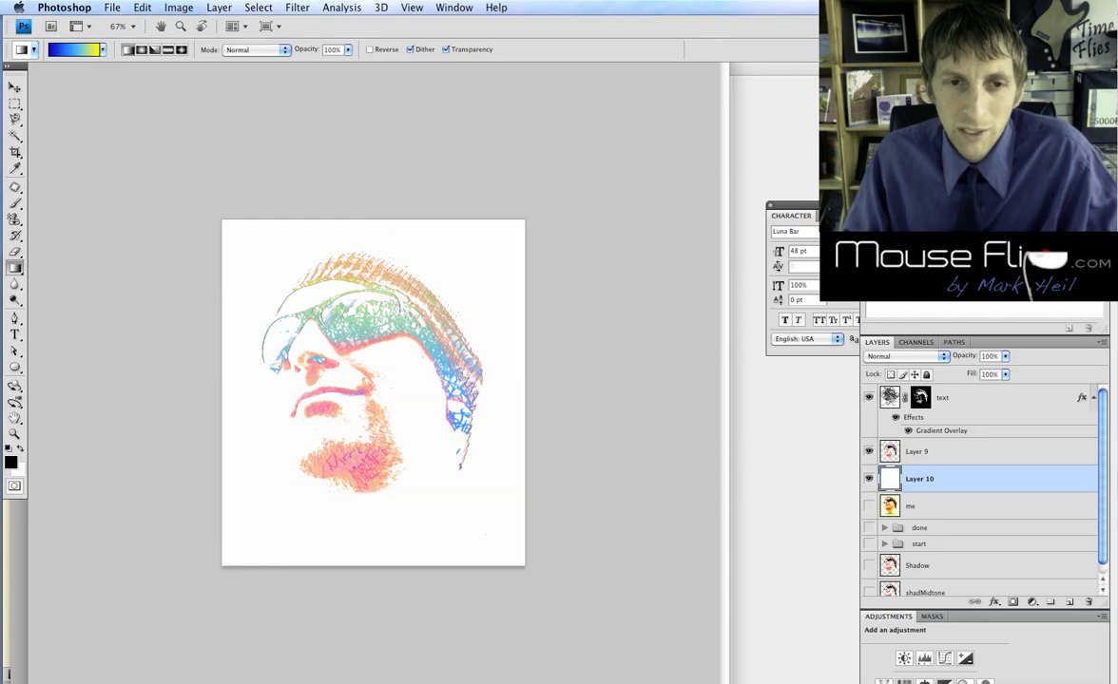